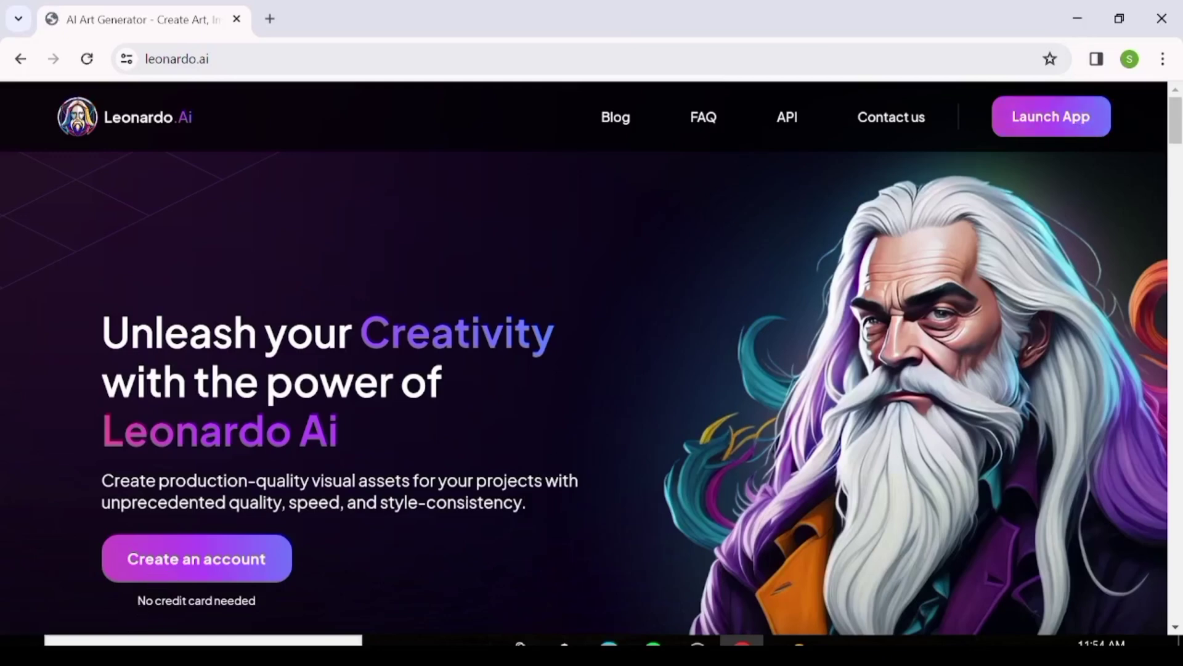
Start creating a Leonardo.Ai account and sign up with Google.
click(201, 559)
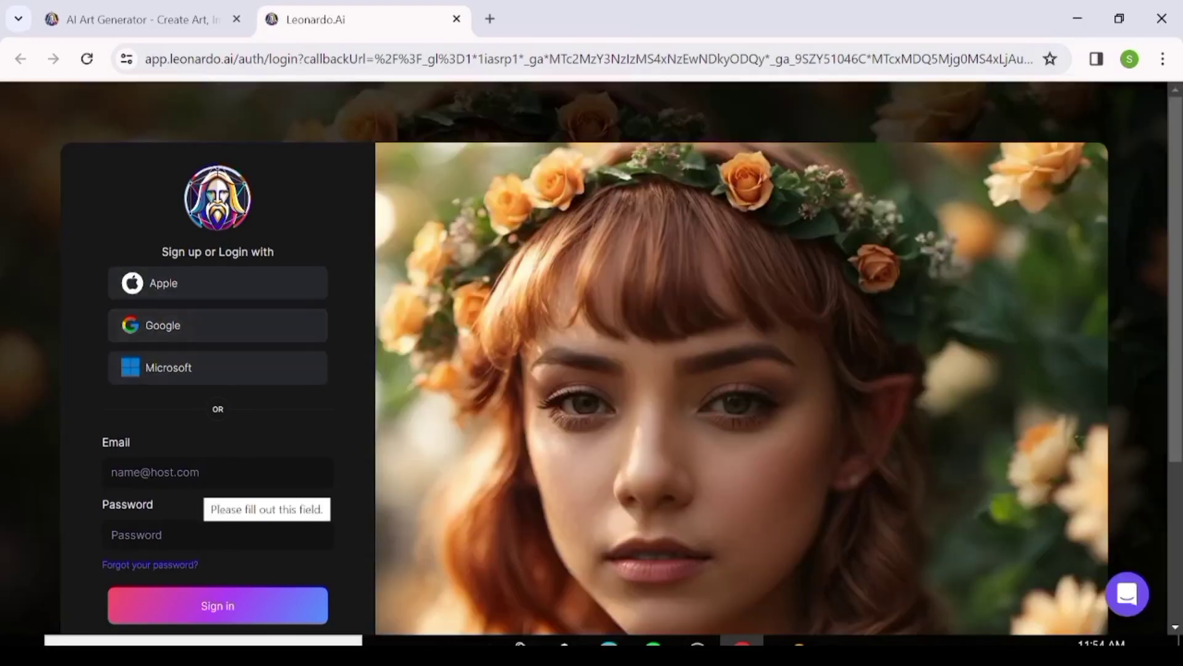
click(233, 333)
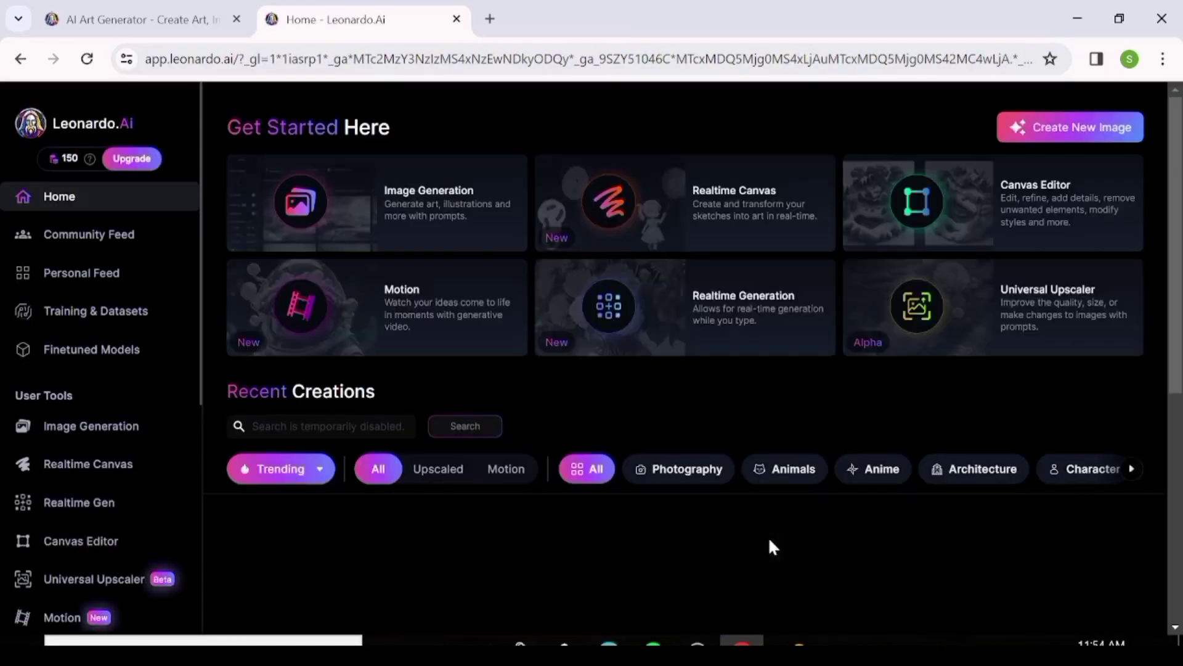
click(769, 542)
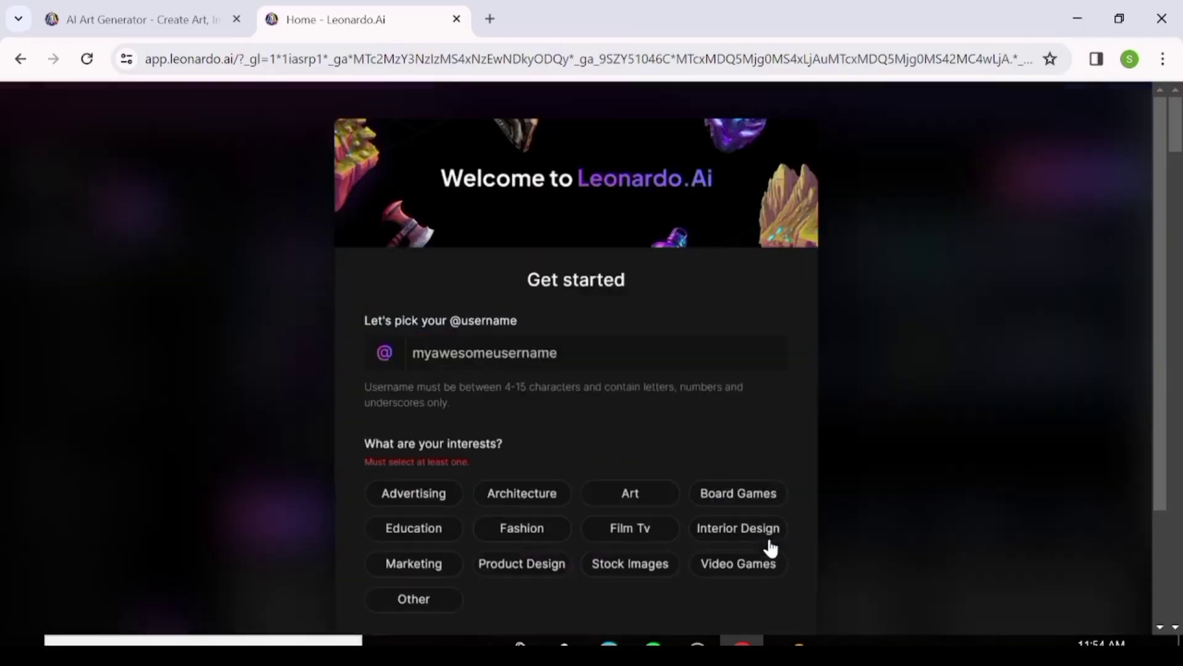
Choose Art as the interest, enter a username in the welcome form, and submit it.
click(636, 495)
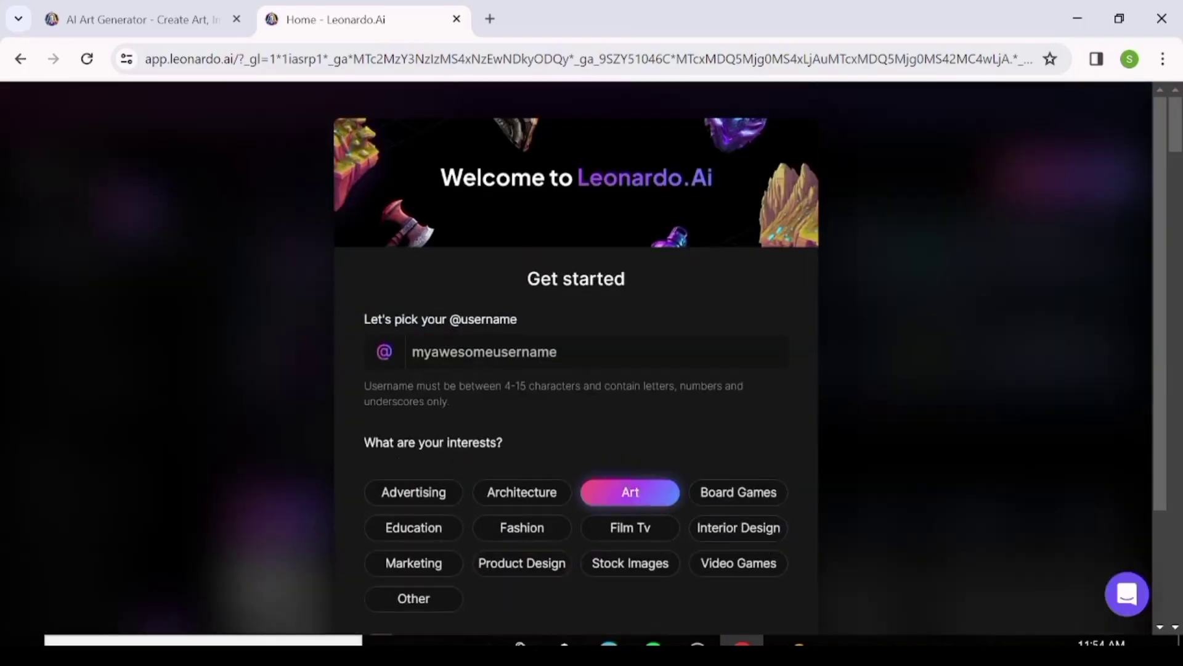
click(435, 352)
text(suesuejay)
key(Return)
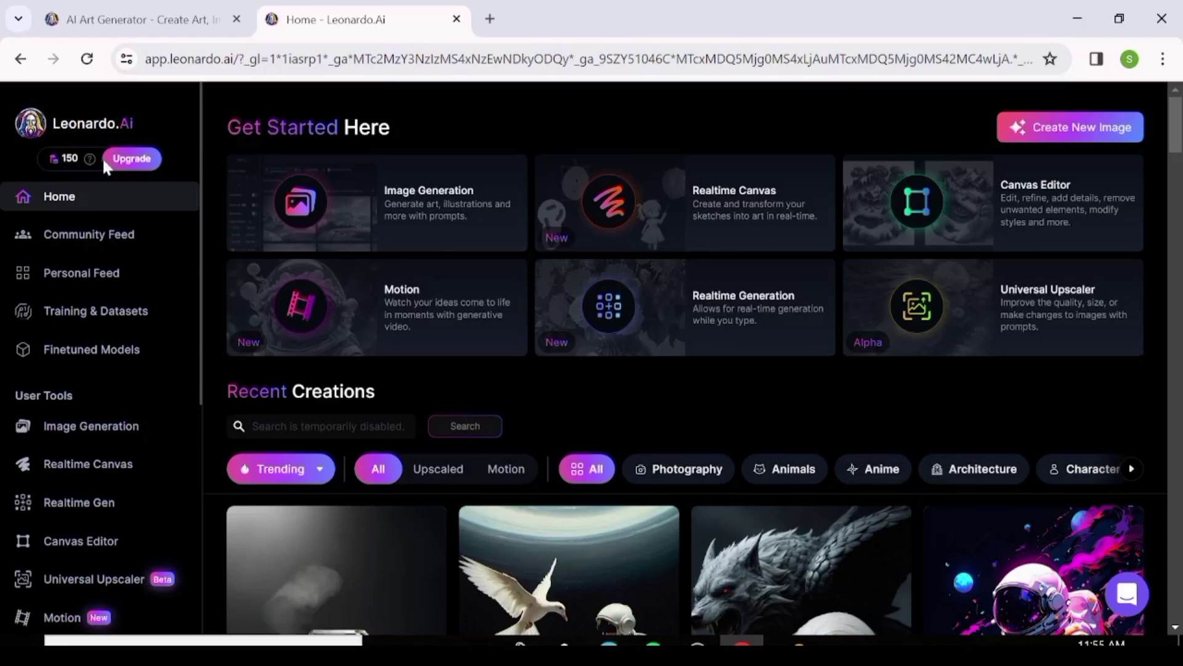
Check the upgrade options and look through the list of available user tools.
click(133, 160)
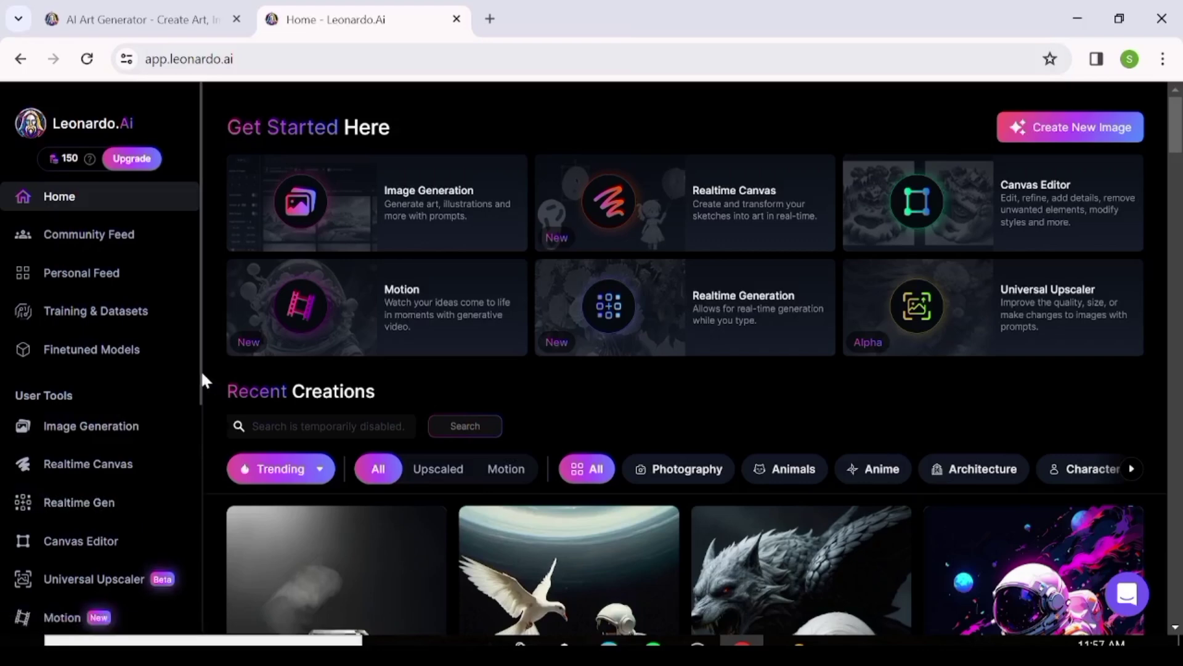
drag(199, 367, 189, 427)
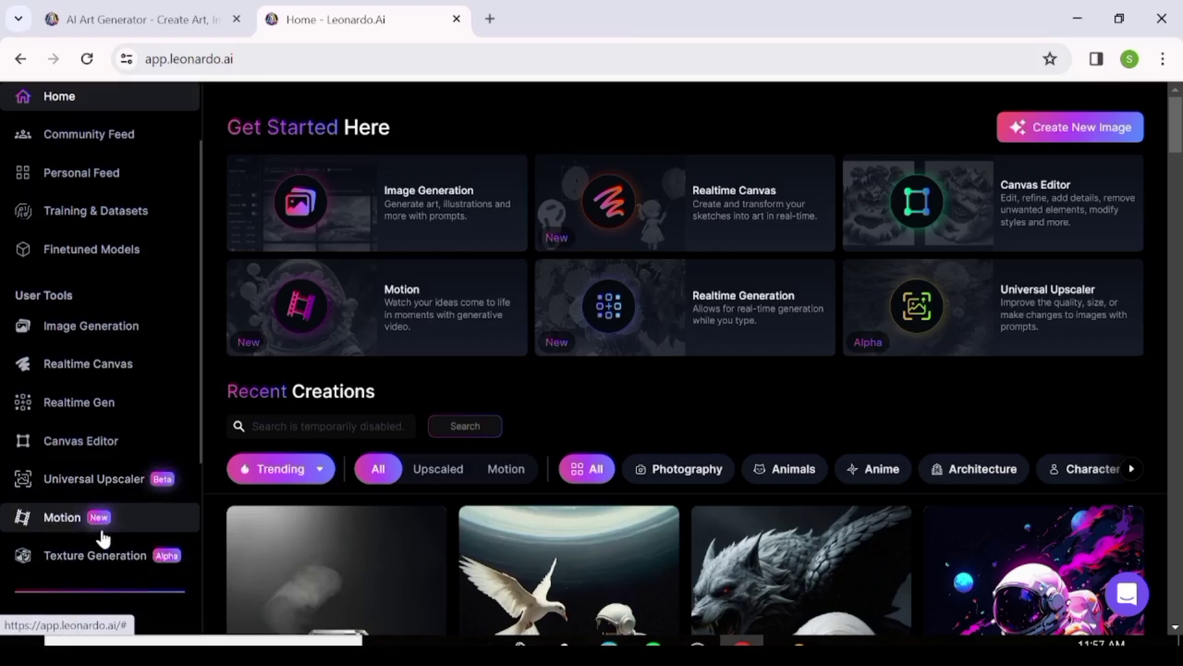
scroll(146, 369, up, 2)
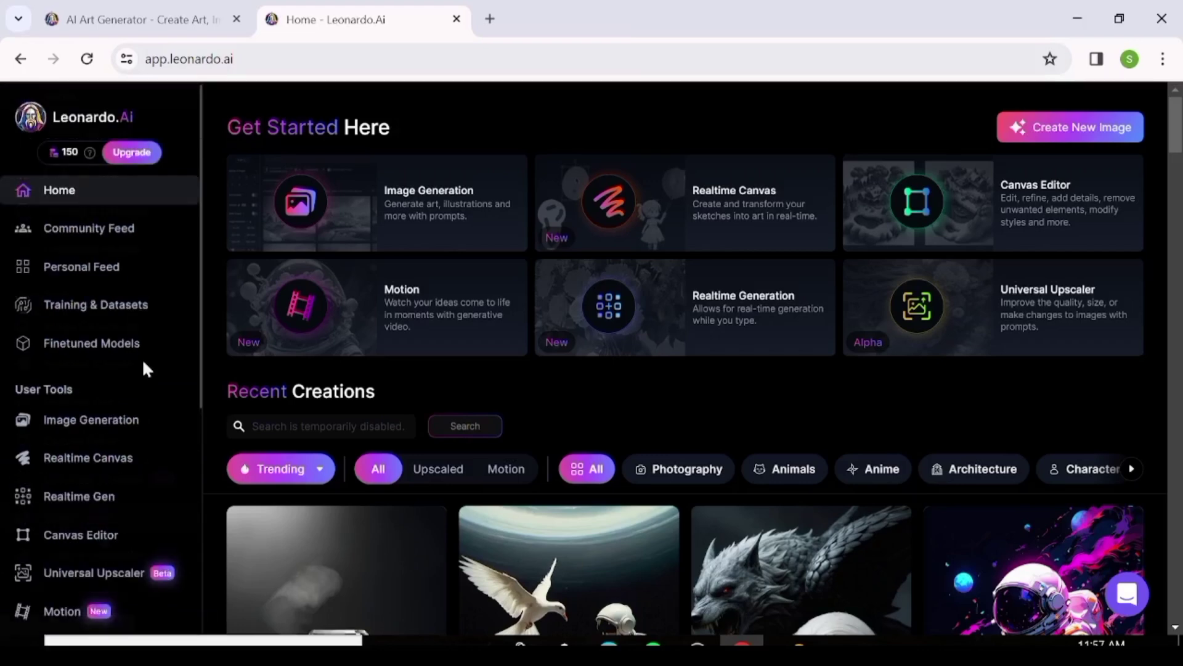
Open the image of the donut with iridescent glossy glaze from the Community Feed and copy its prompt.
click(122, 240)
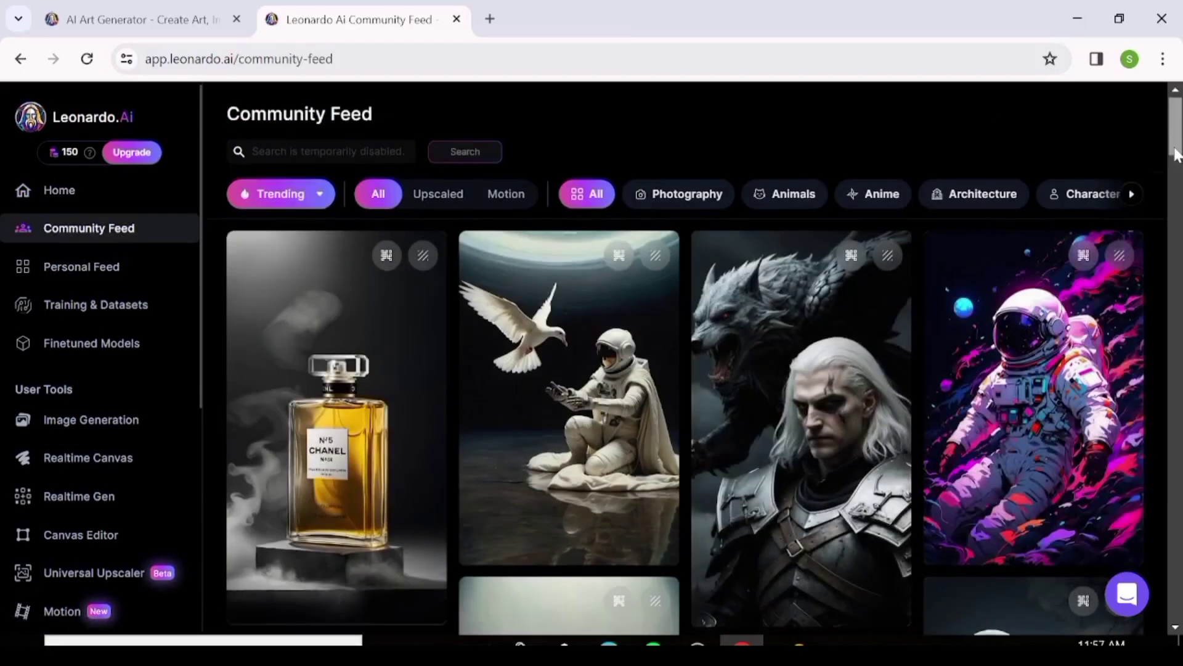
drag(1177, 146, 1174, 344)
scroll(863, 382, down, 10)
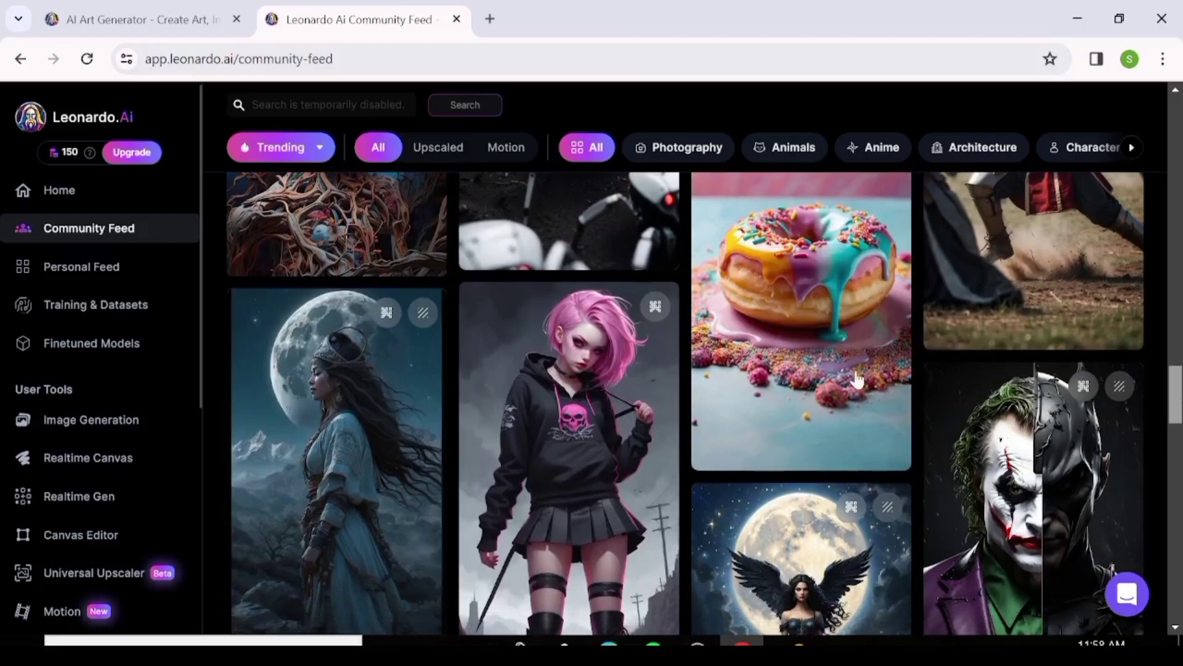
mouse_move(837, 373)
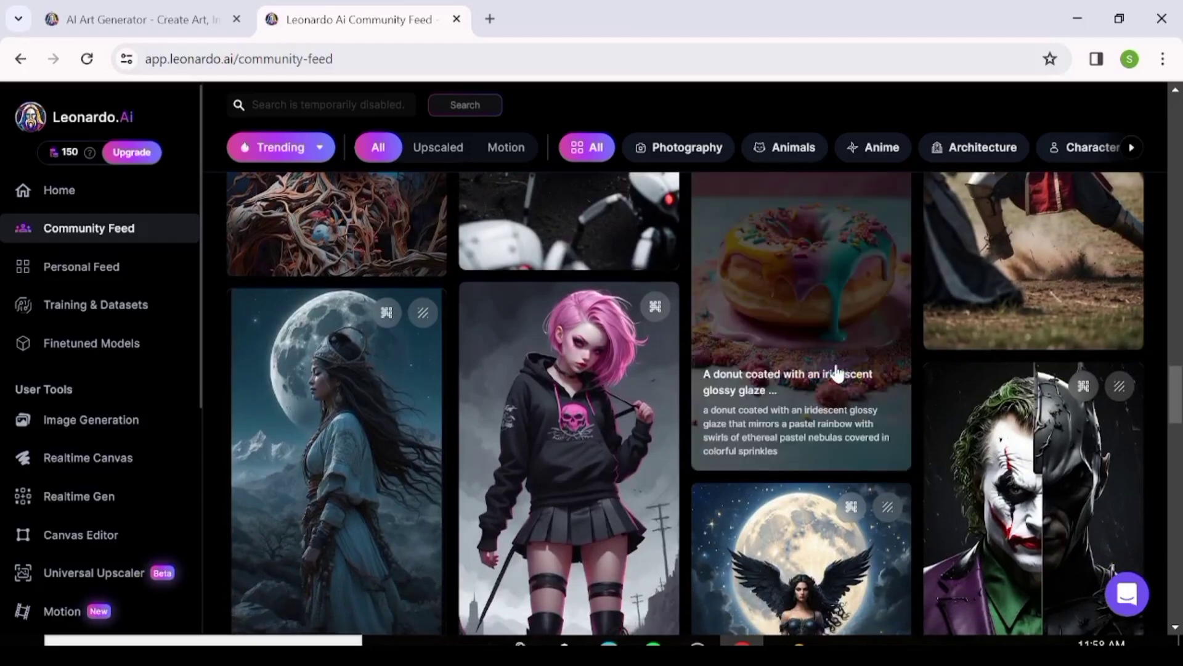
click(837, 373)
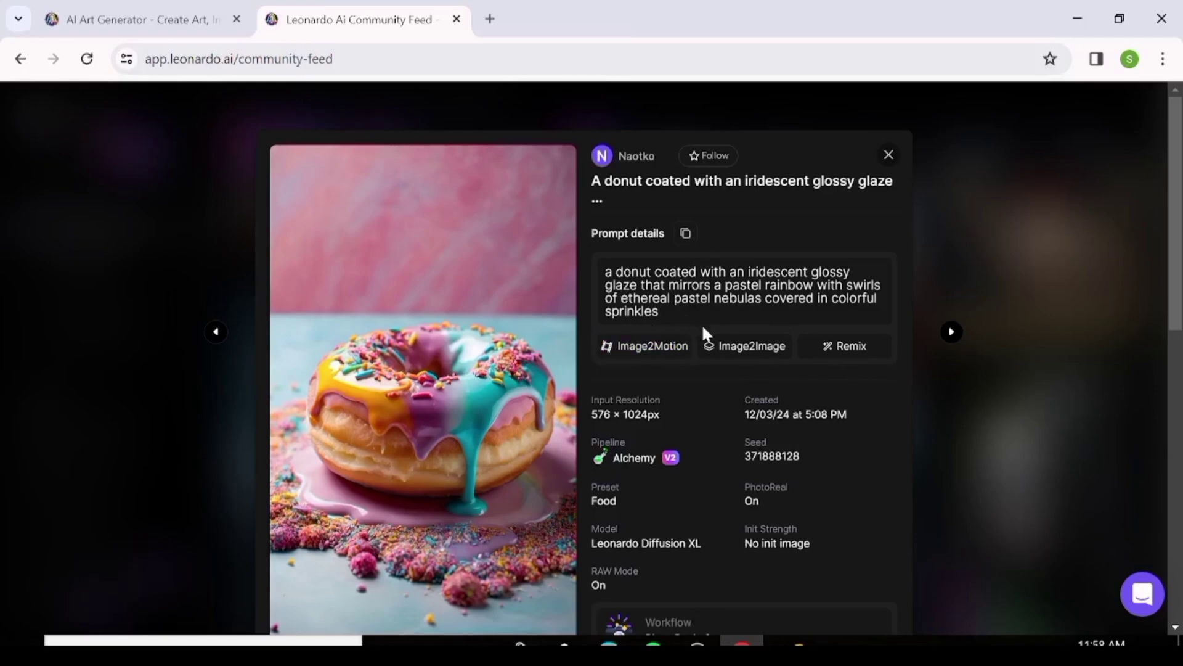
click(689, 241)
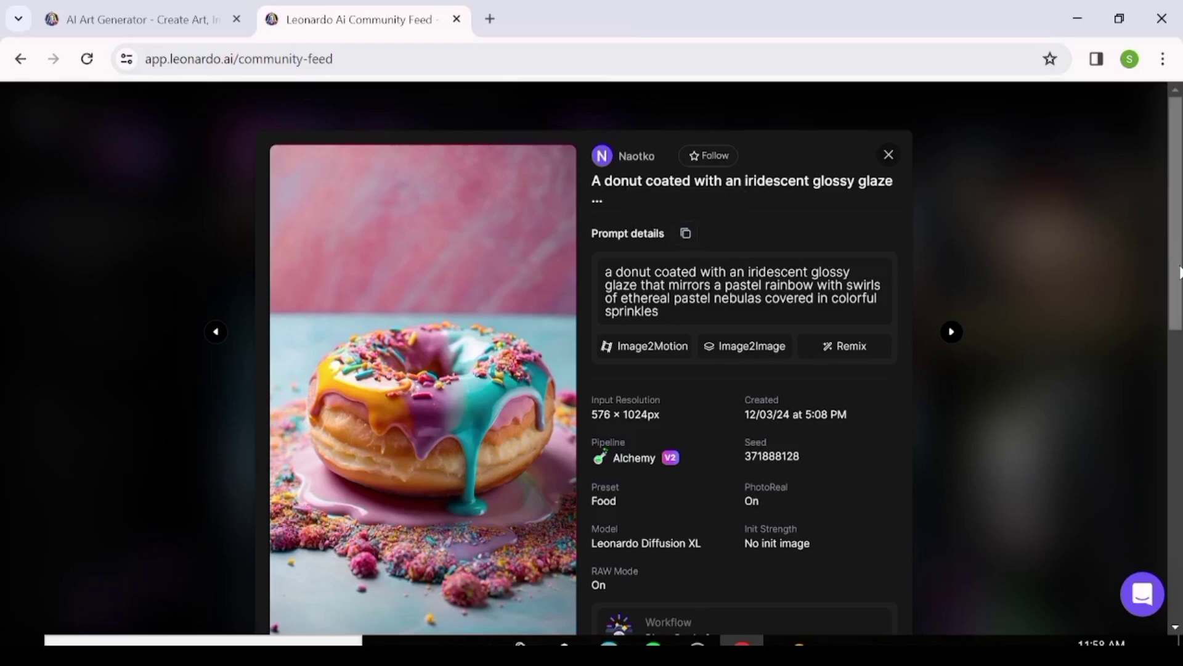
Examine the donut image's generation settings, workflow and related images.
scroll(696, 357, down, 2)
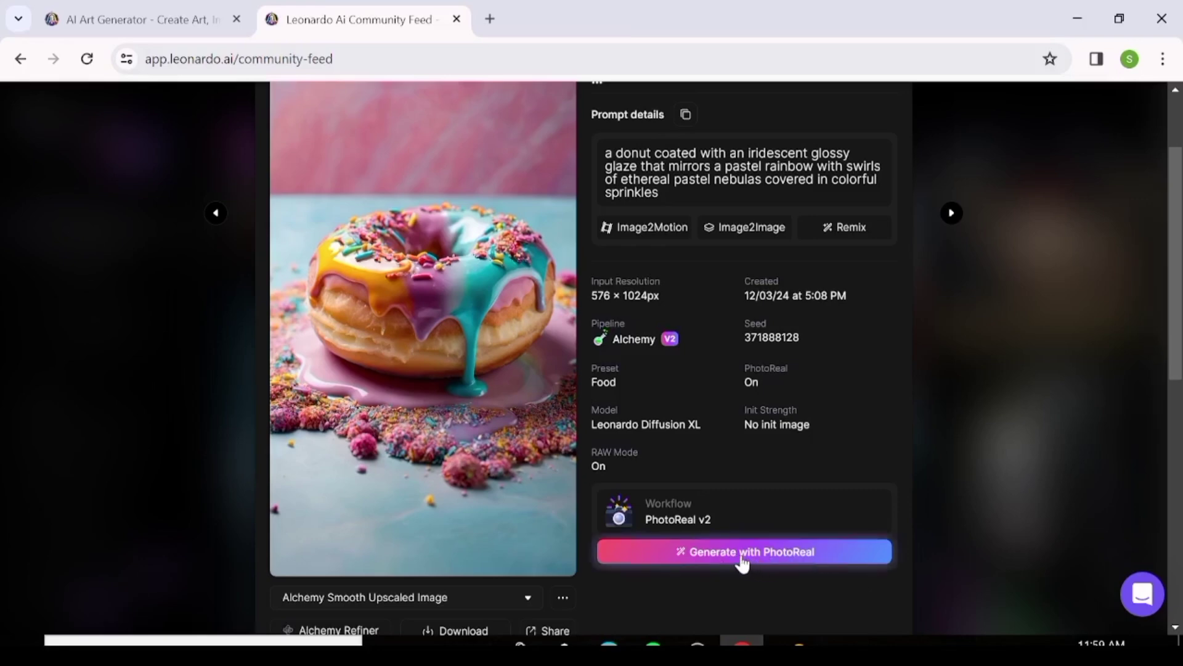
drag(1177, 289, 1177, 366)
scroll(1177, 365, down, 2)
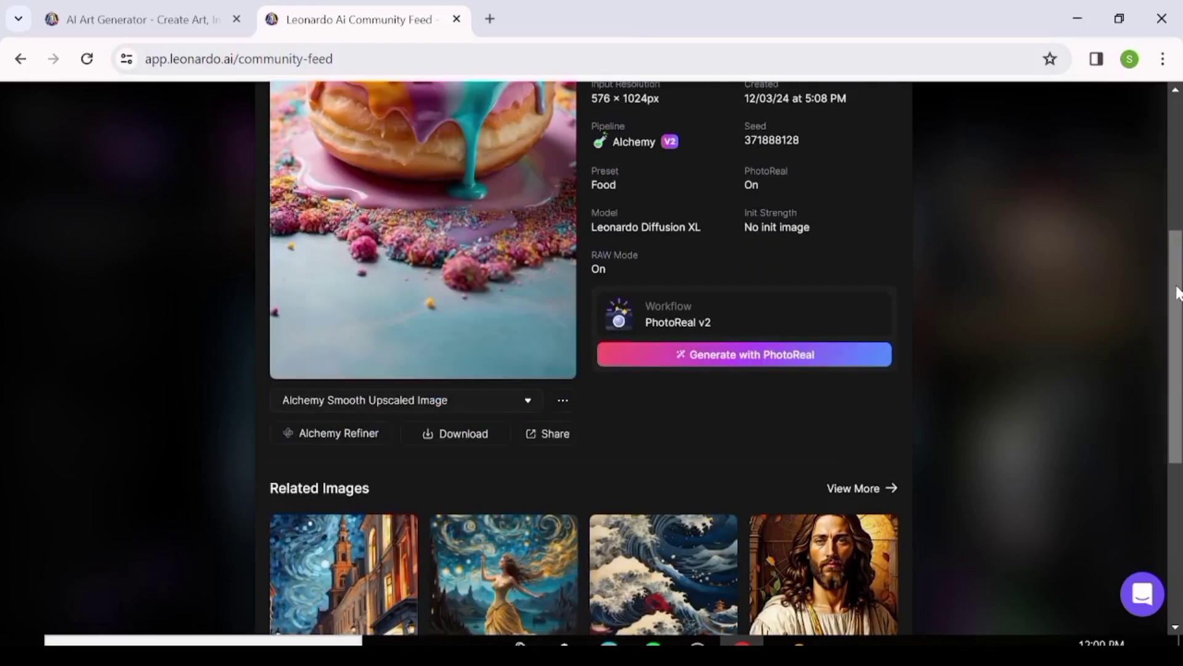
scroll(1177, 333, down, 2)
scroll(1176, 363, down, 2)
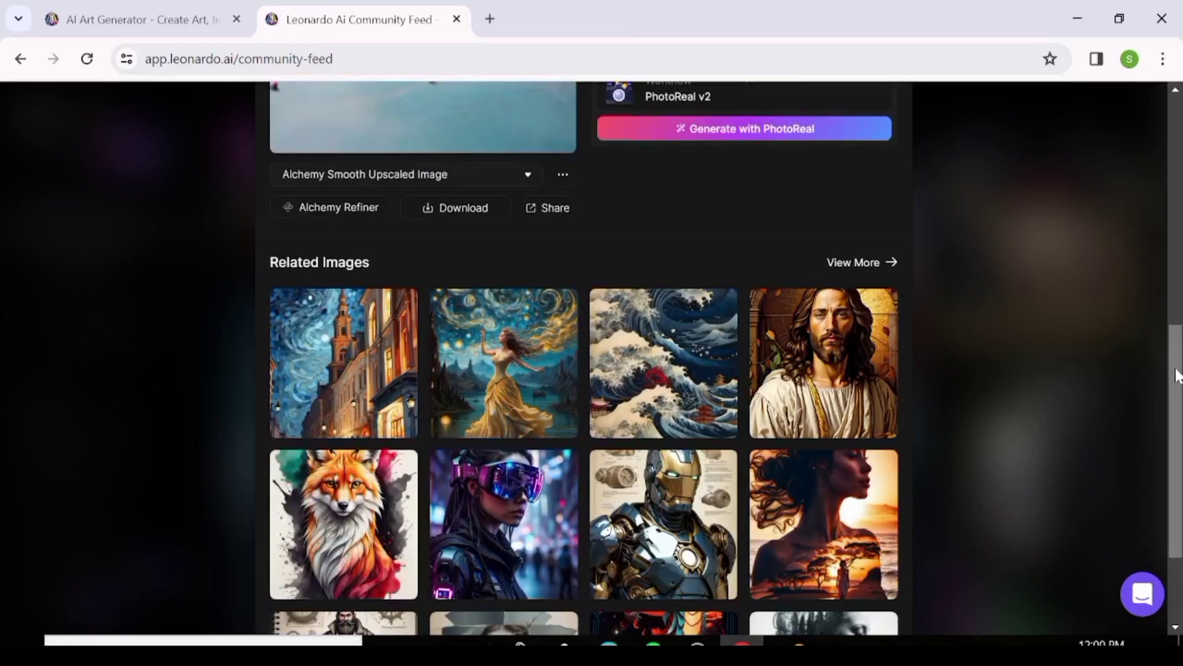
scroll(1180, 483, down, 3)
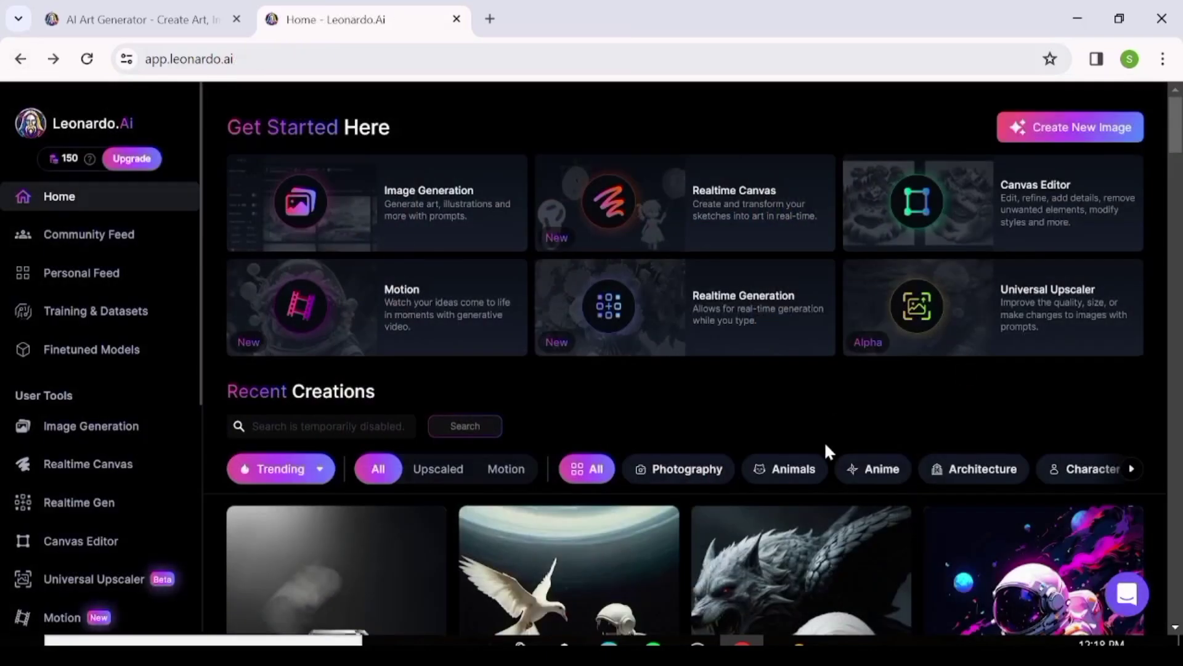
Filter the Community Feed to upscaled images and open the Chanel N5 perfume bottle image.
click(126, 251)
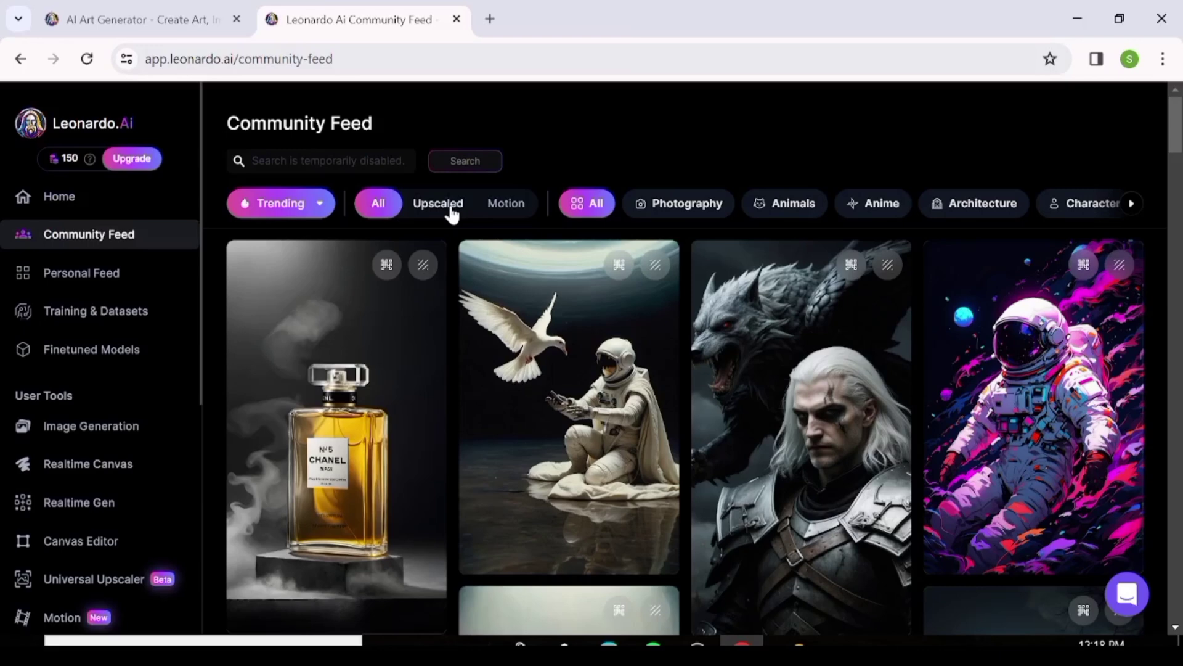
click(453, 211)
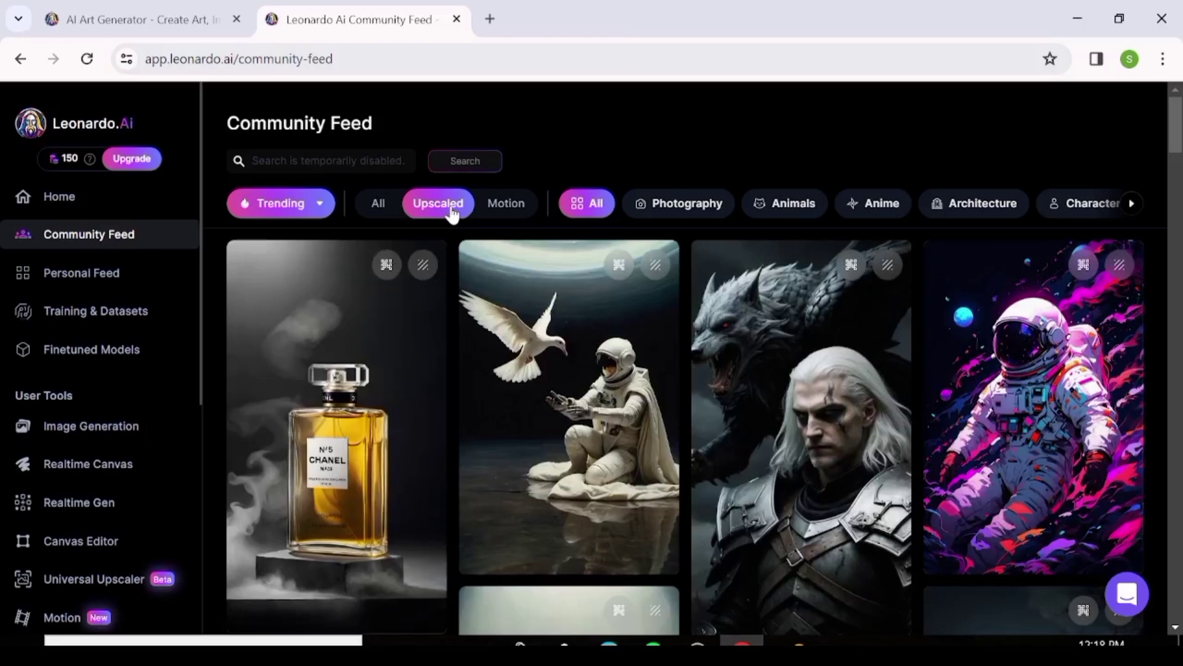
mouse_move(388, 275)
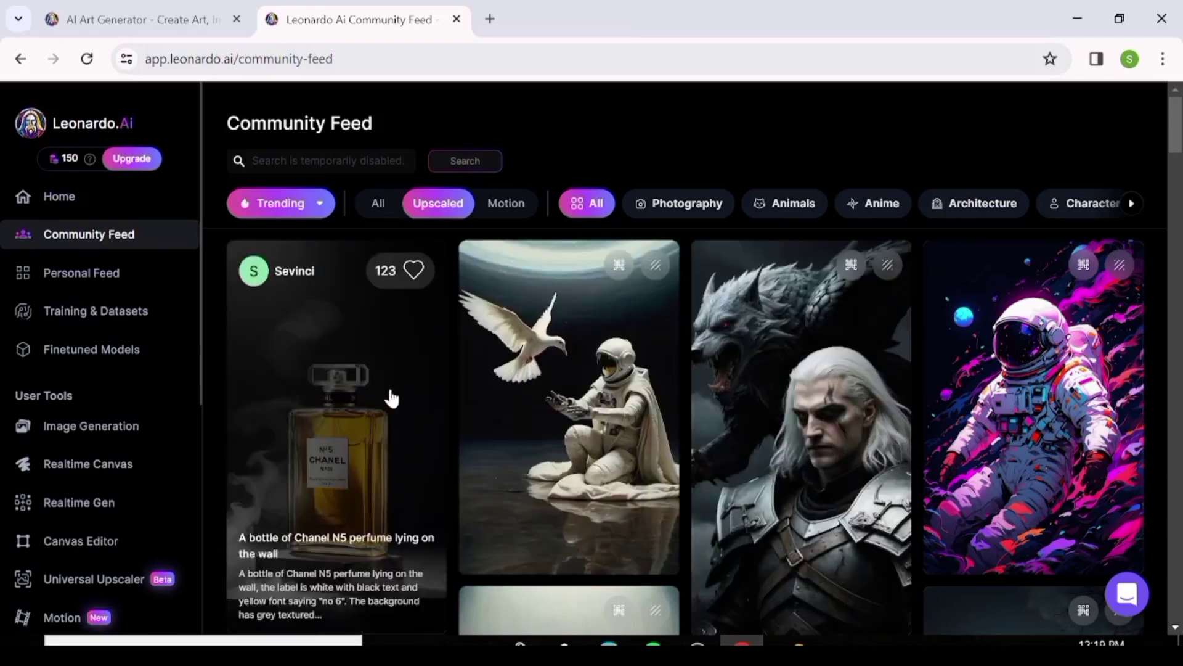
click(391, 399)
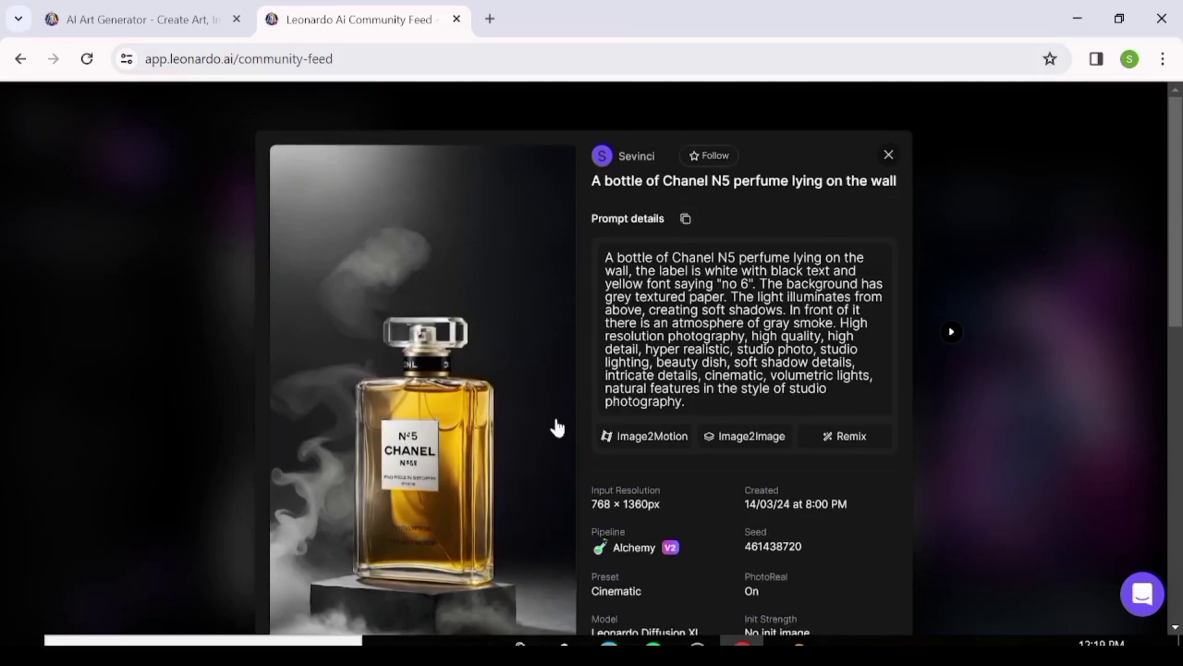
Review the perfume bottle image's details, download the image, and close its details.
scroll(673, 475, down, 12)
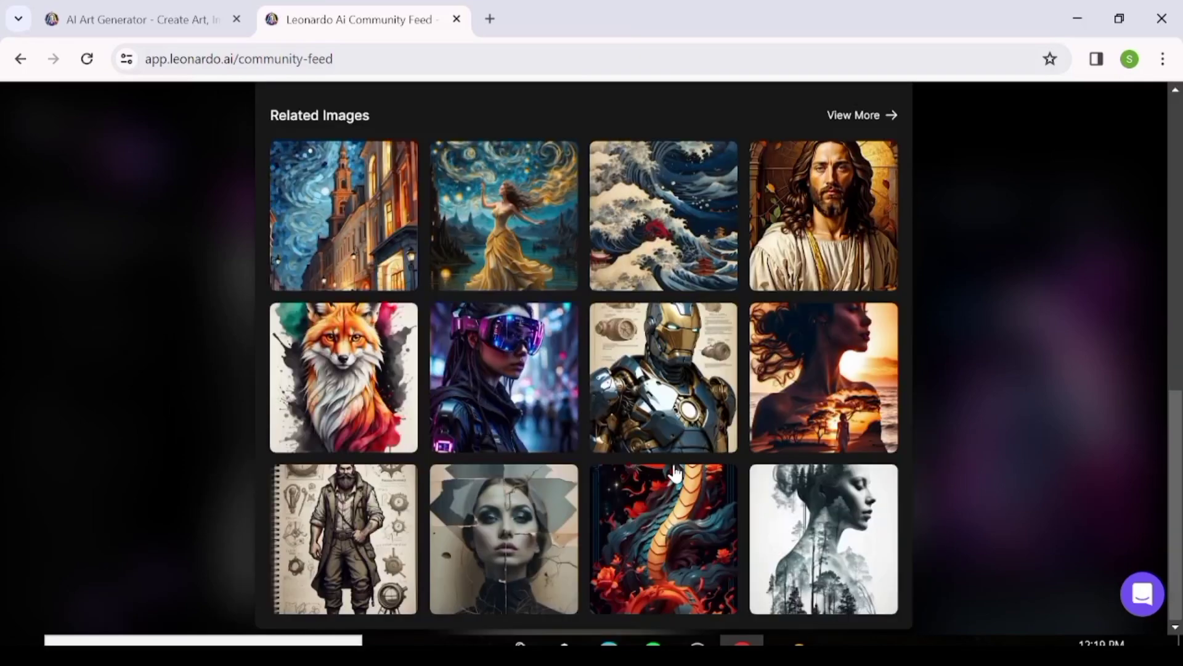
scroll(674, 468, up, 5)
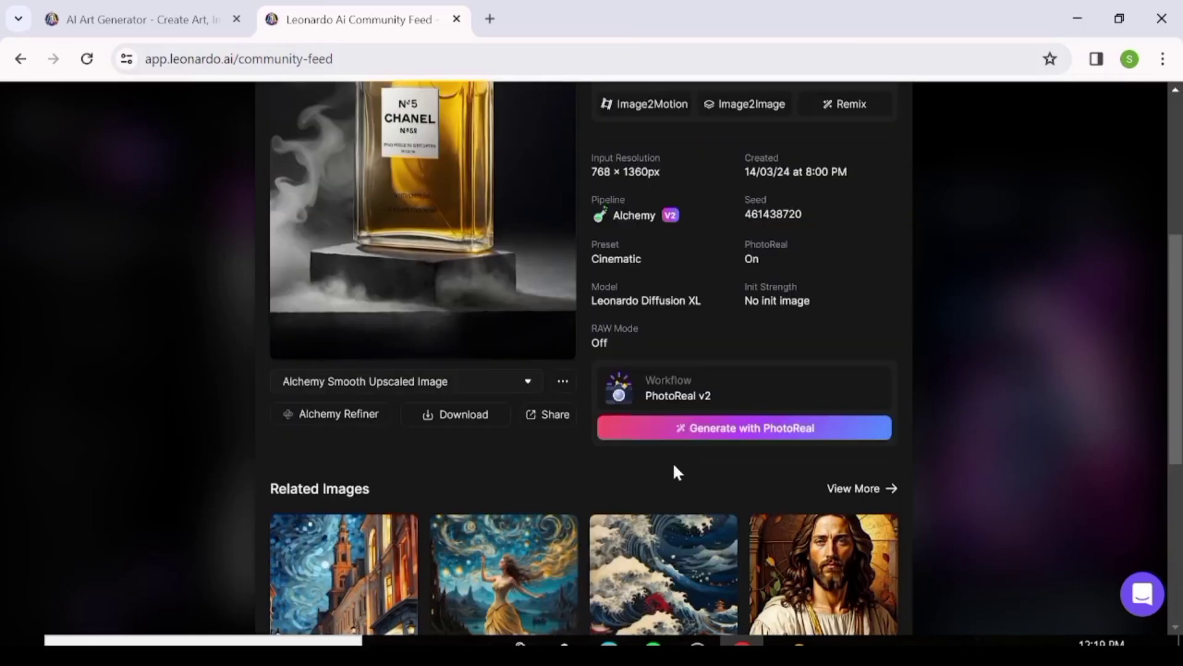
scroll(674, 468, up, 5)
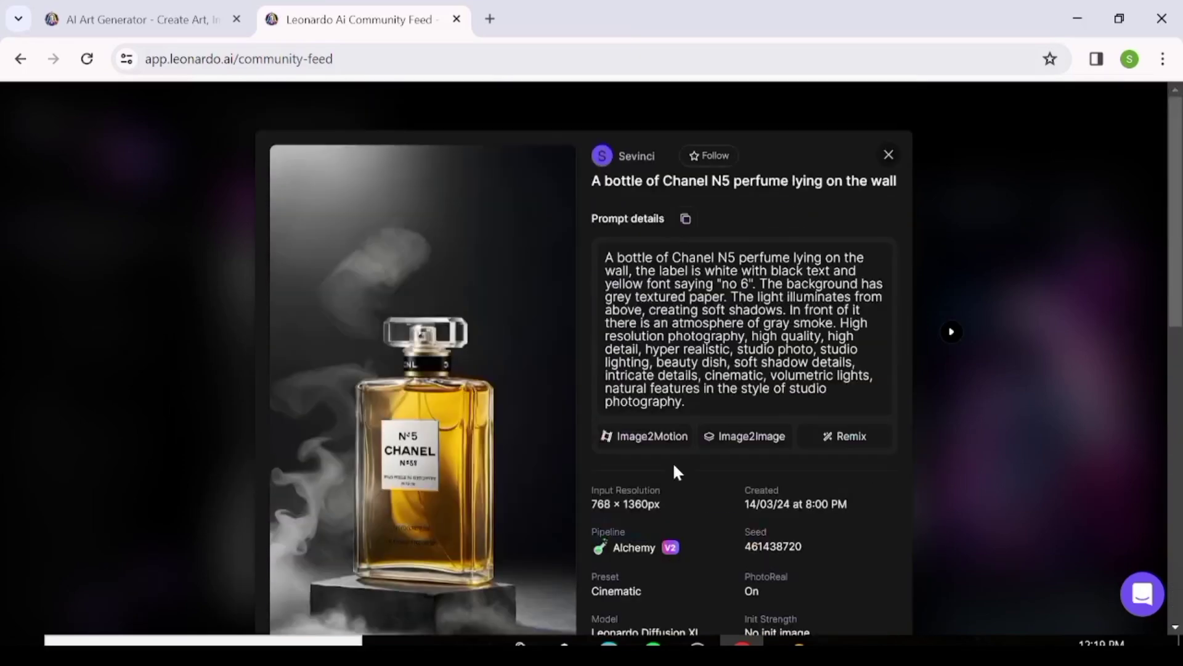
scroll(673, 473, down, 6)
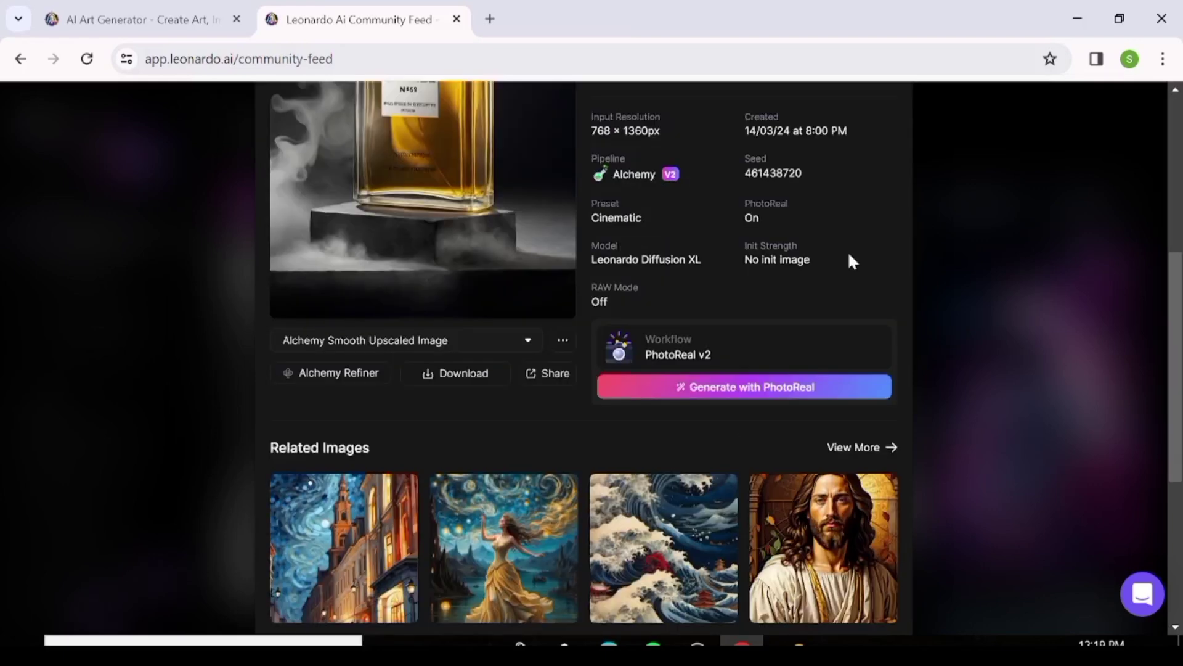
click(451, 376)
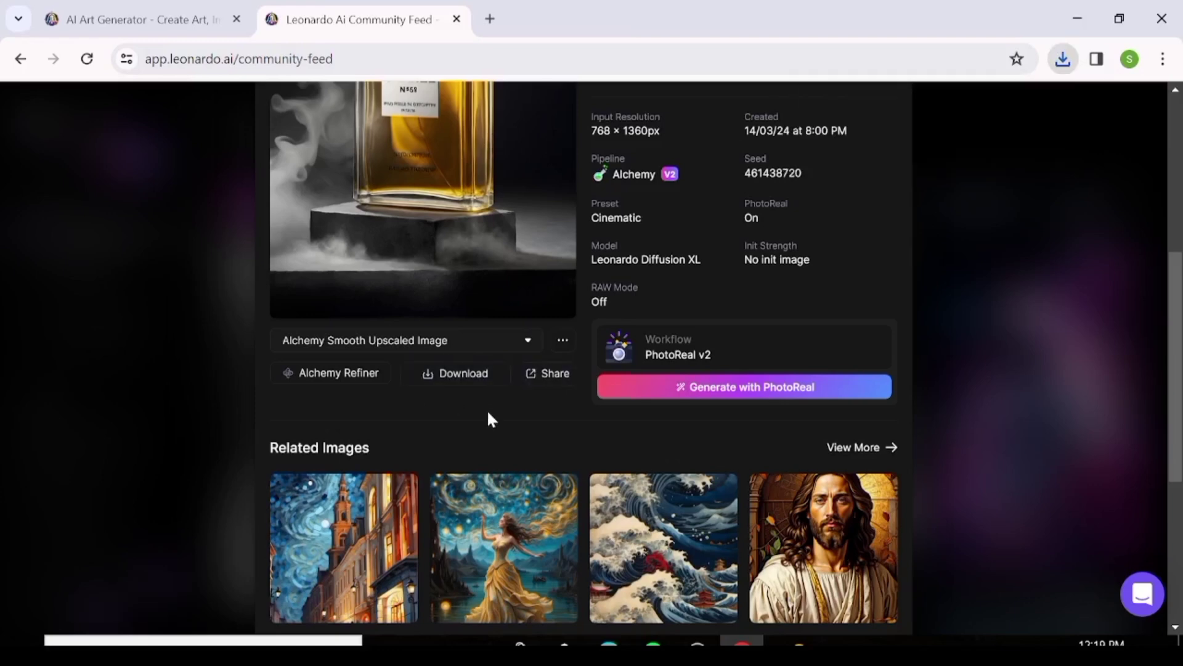
scroll(491, 419, up, 6)
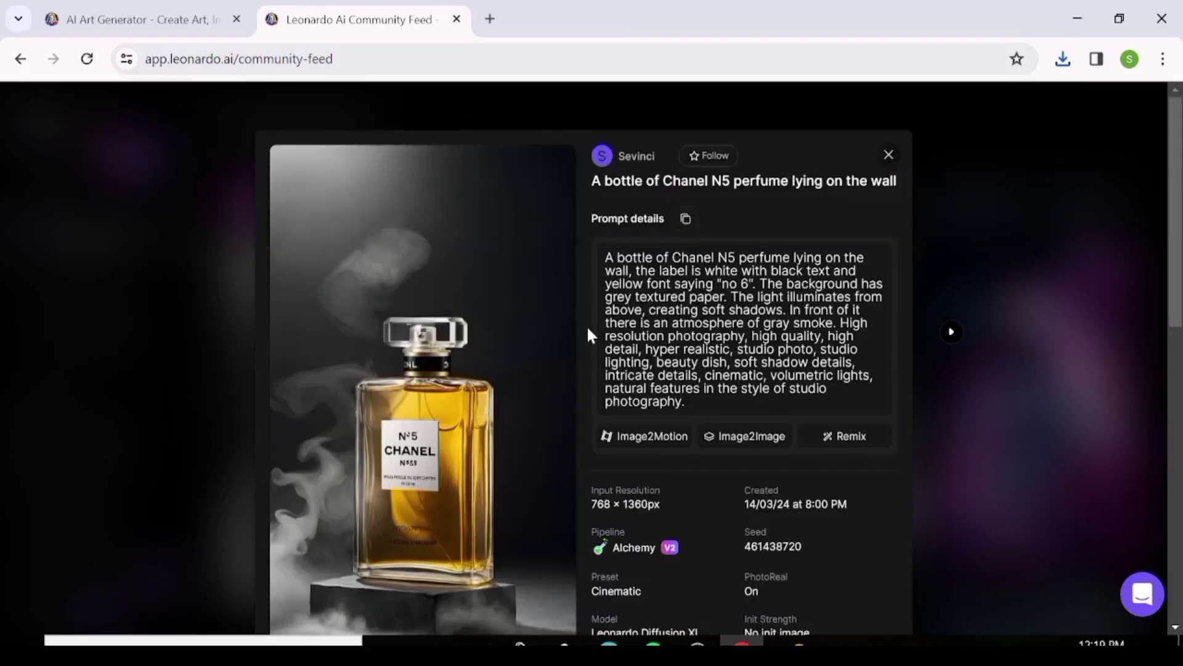
click(889, 155)
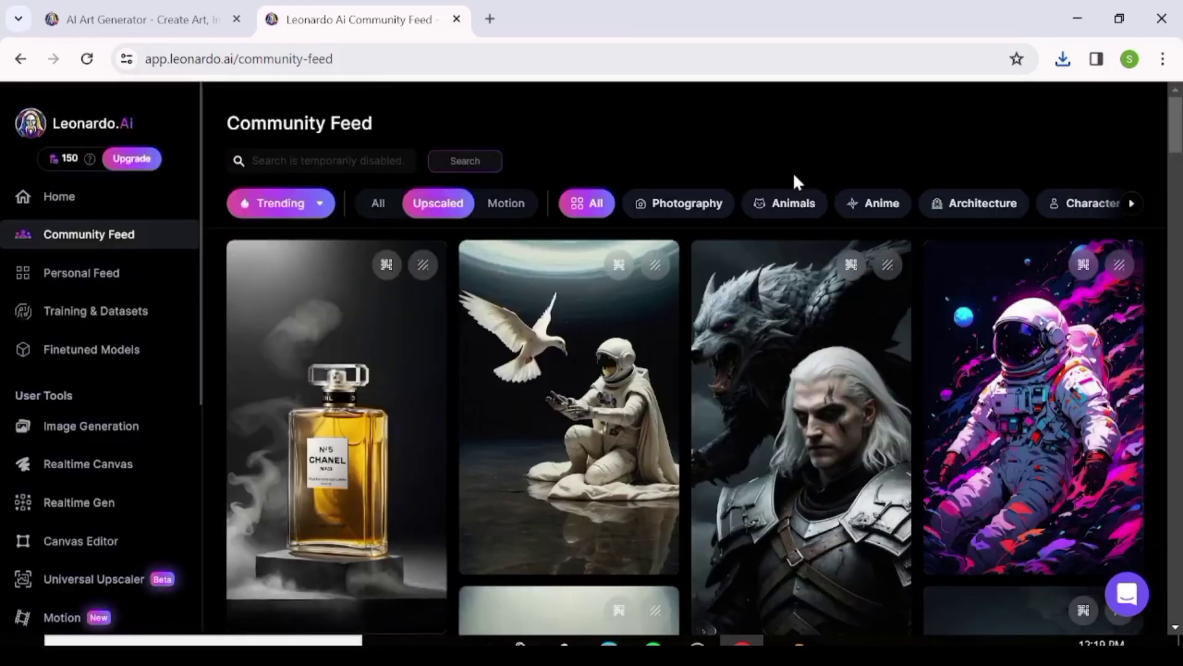
Filter the Community Feed to motion creations and browse through them.
click(511, 205)
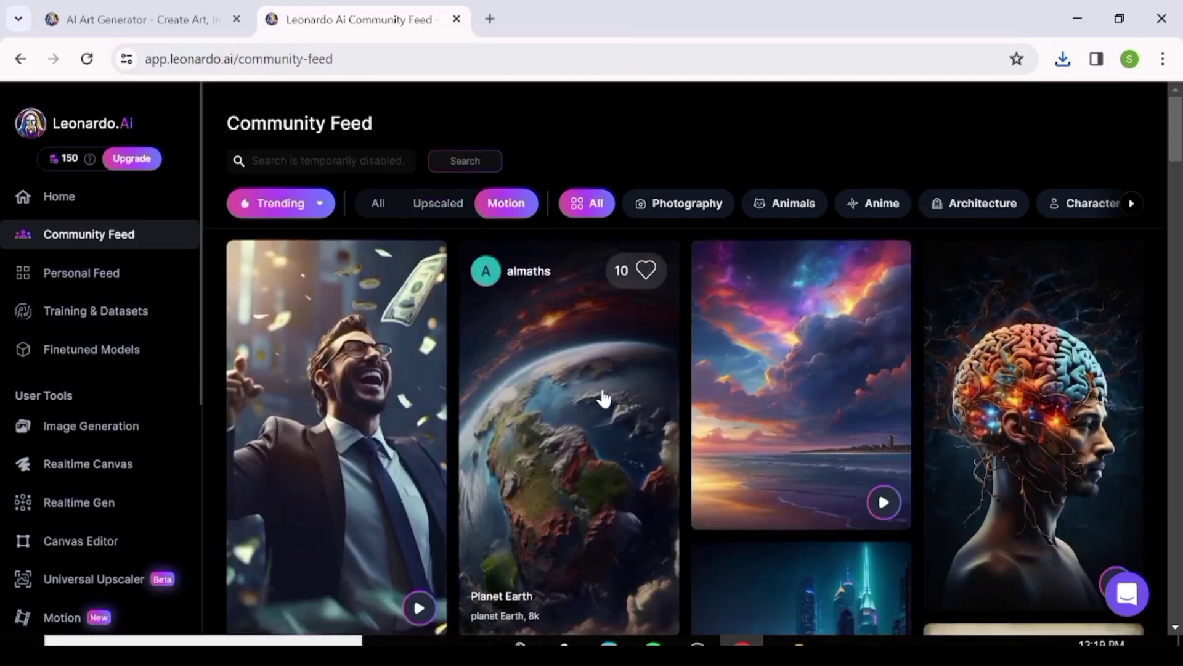
scroll(604, 398, down, 3)
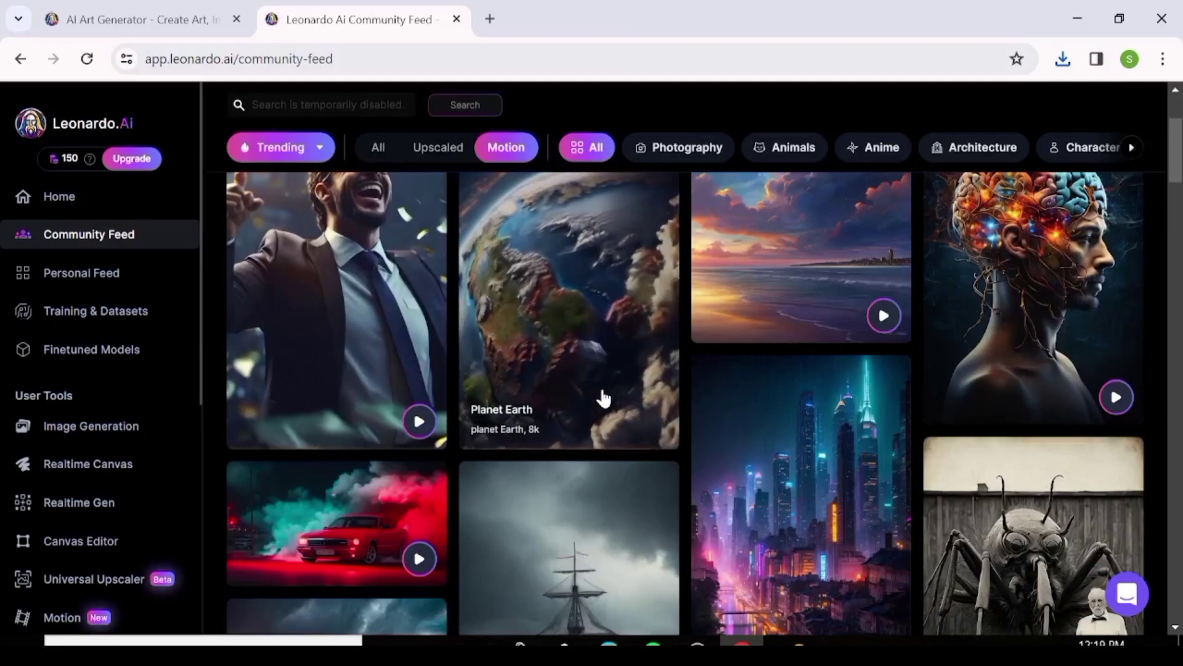
scroll(604, 399, down, 2)
scroll(603, 399, down, 7)
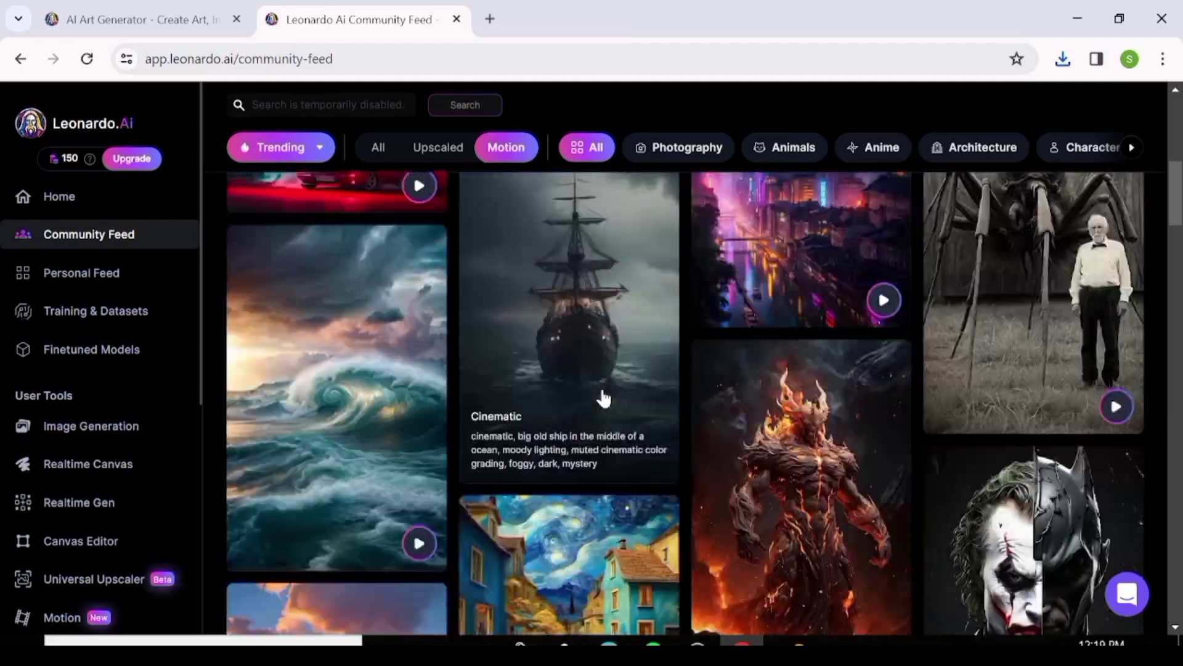
scroll(604, 398, down, 3)
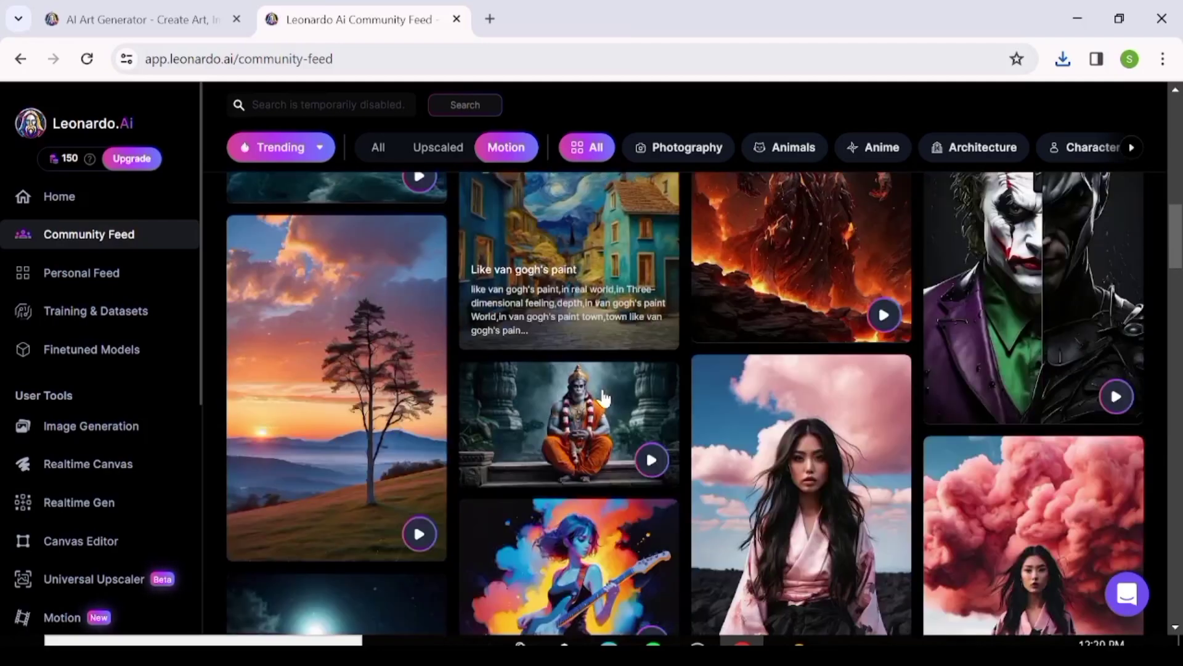
scroll(603, 399, down, 3)
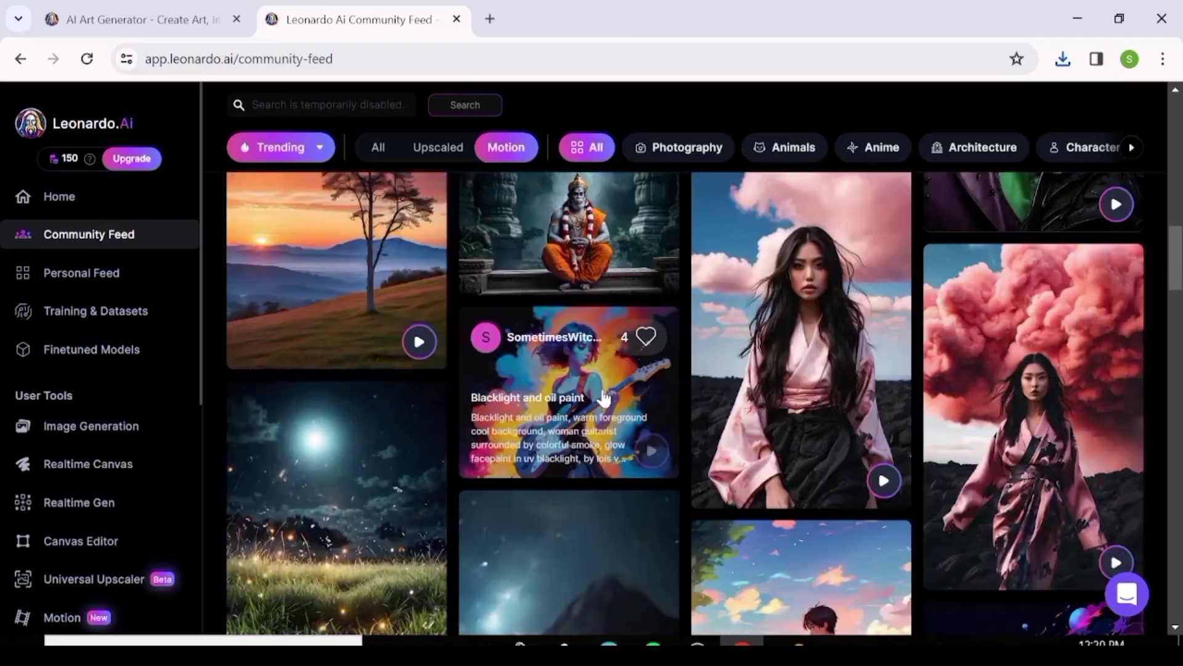
scroll(602, 397, down, 5)
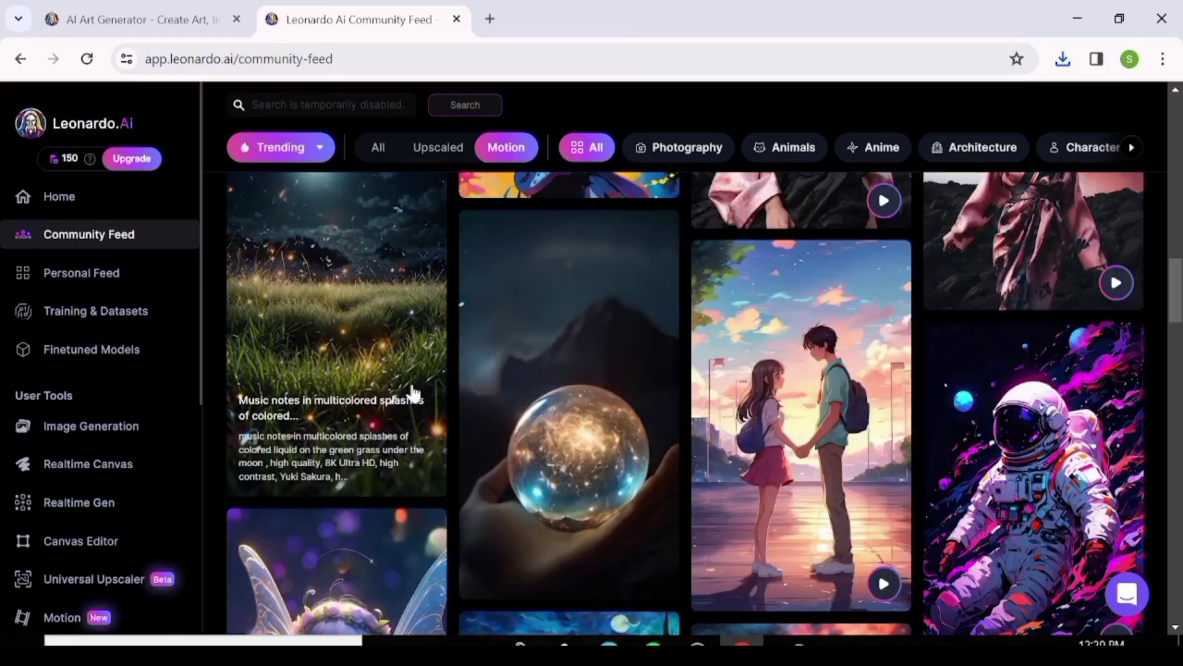
scroll(419, 408, down, 5)
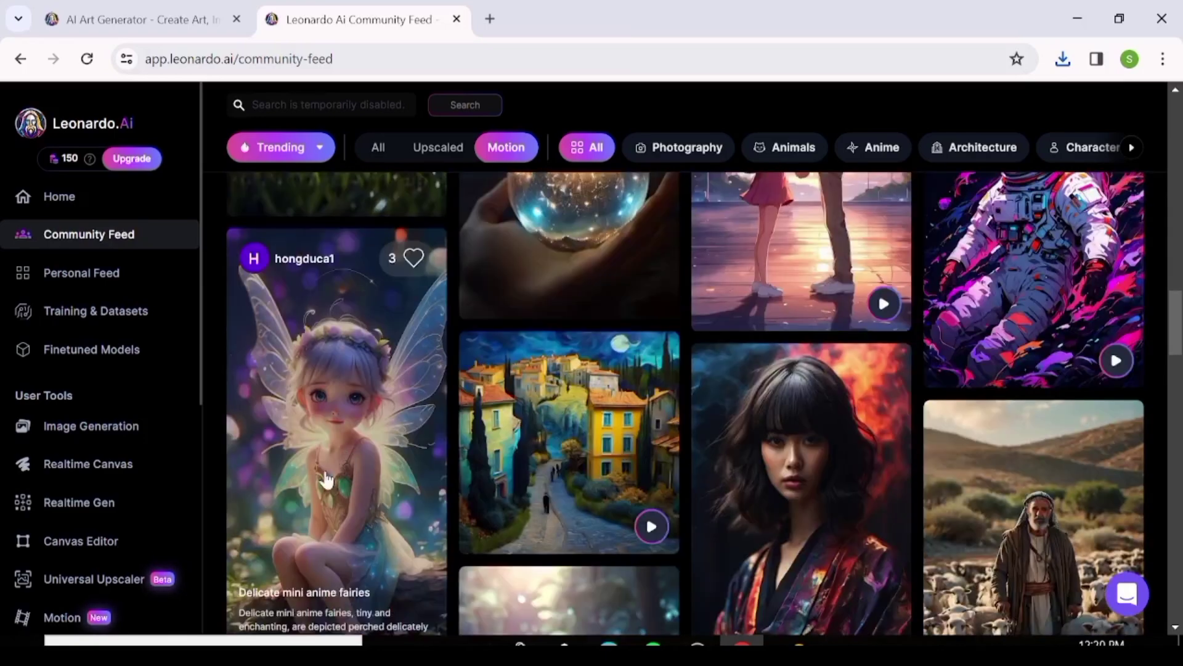
Open the "Delicate mini anime fairies" motion creation and review its prompt details and negative prompt.
click(326, 480)
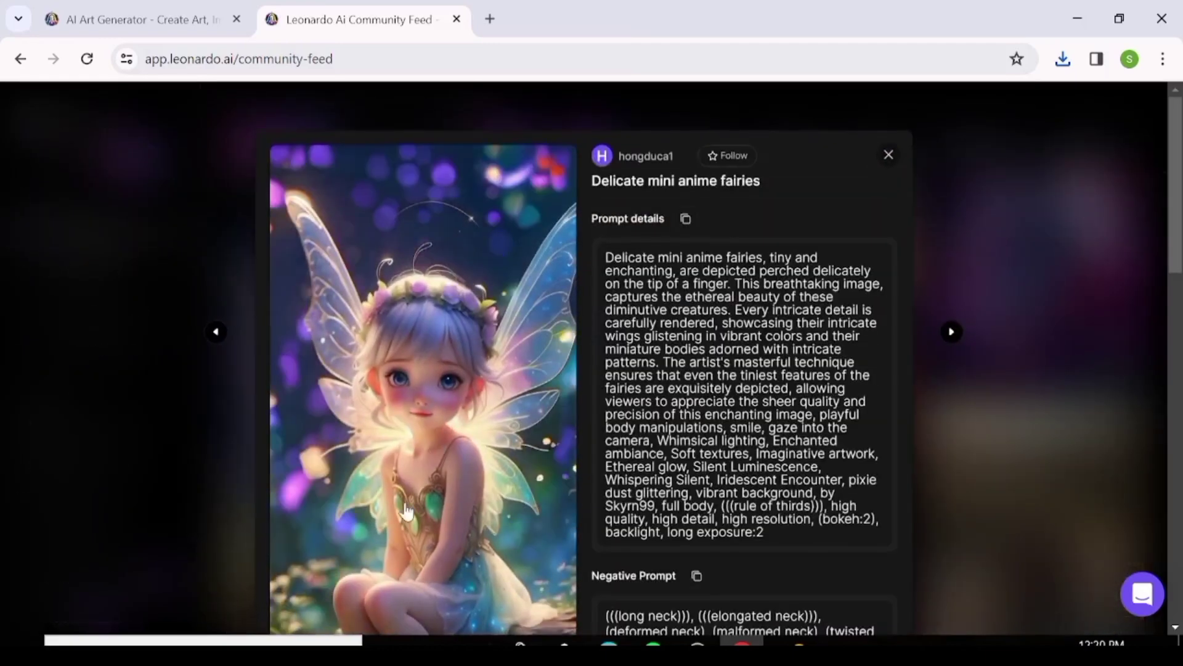
scroll(406, 512, down, 2)
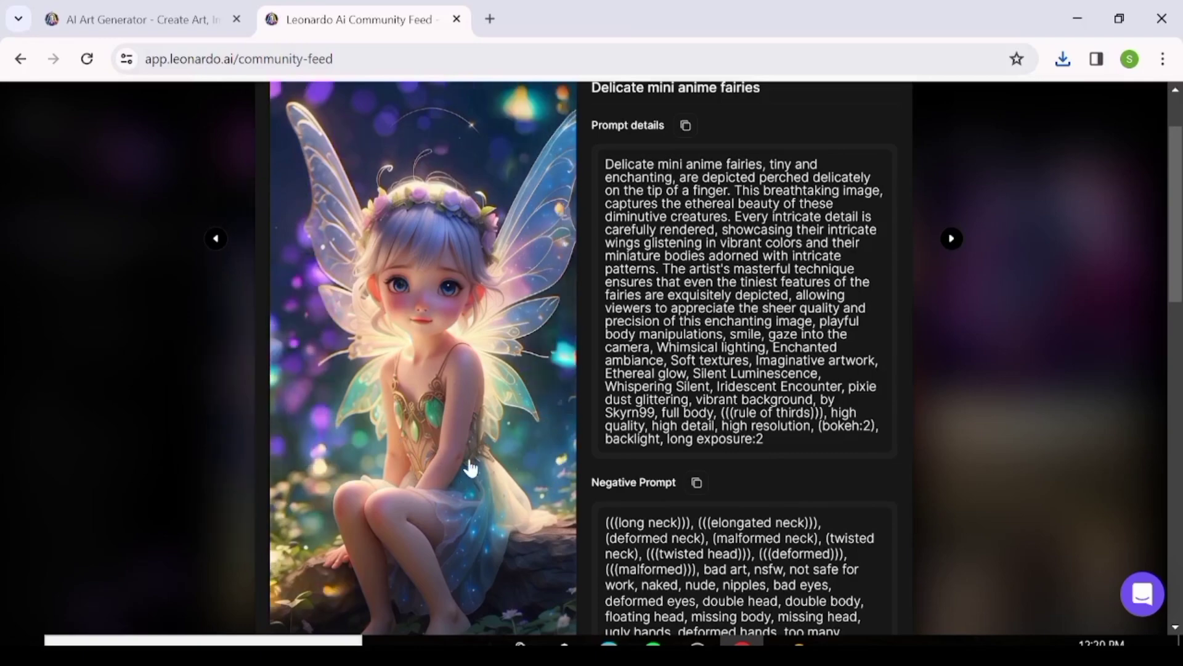
scroll(471, 468, down, 2)
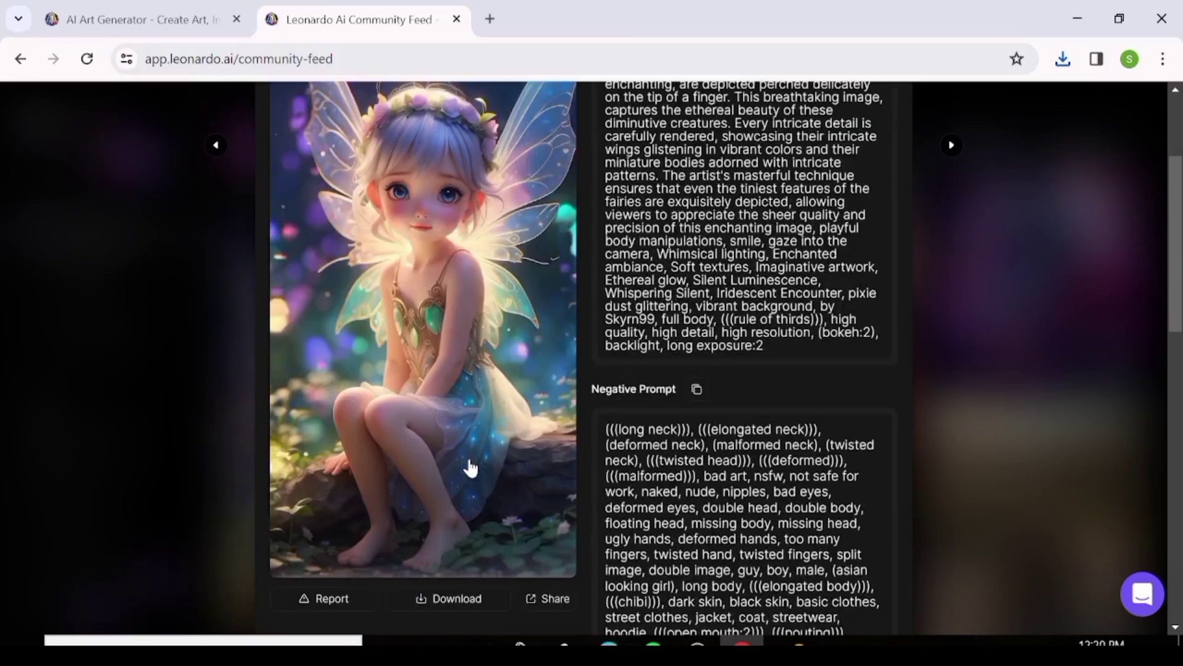
scroll(471, 467, down, 4)
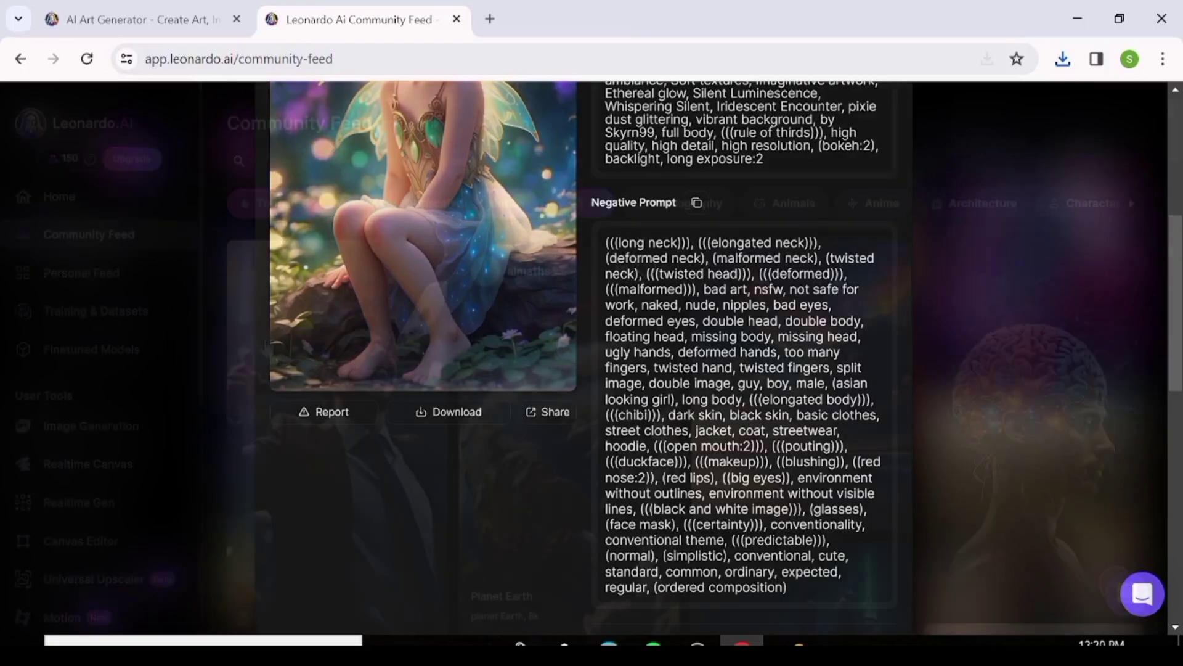
Open the Personal Feed and view the motion generations, the Follower Feed and the Liked Feed.
click(113, 256)
click(110, 273)
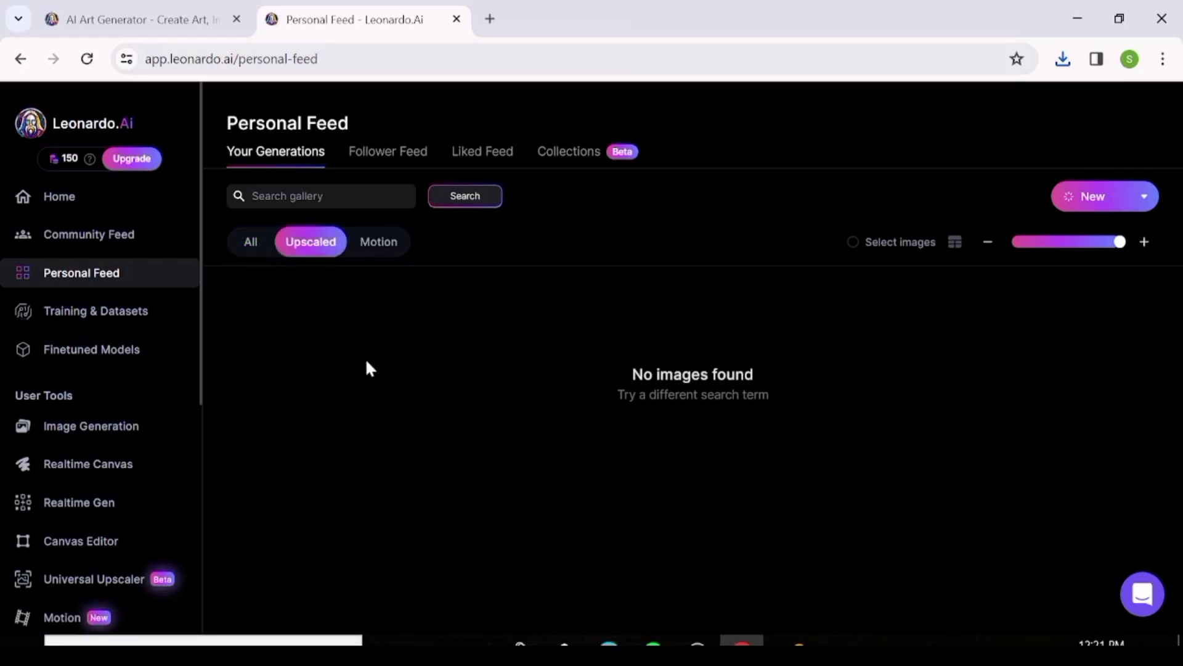
click(379, 246)
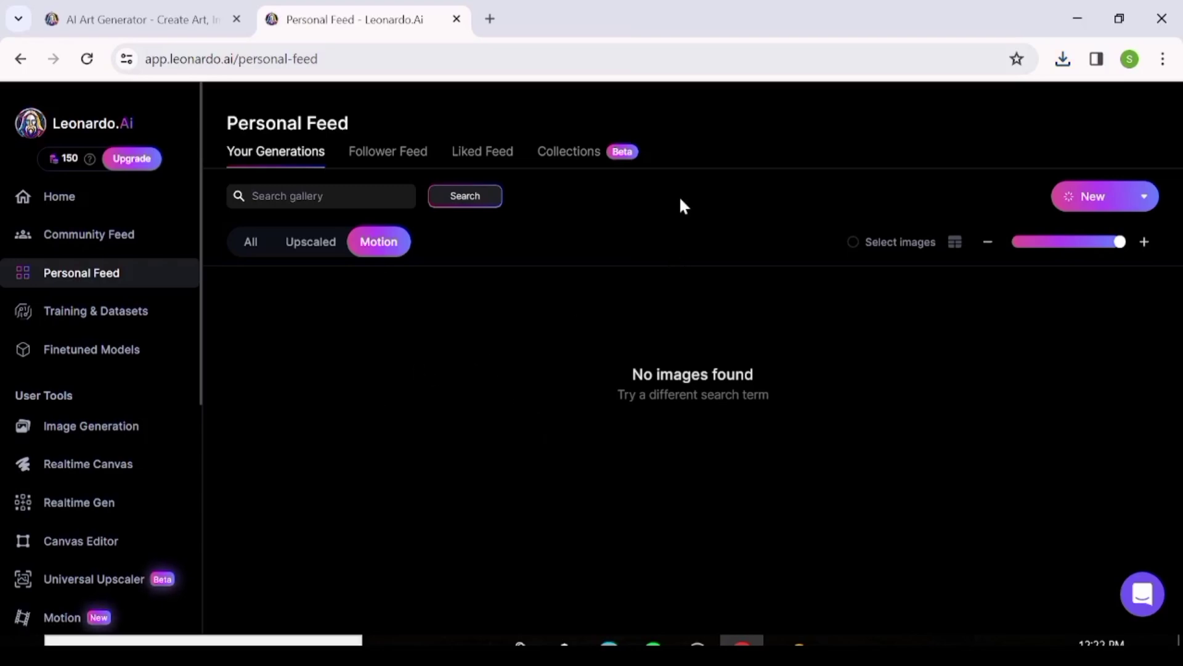
click(395, 158)
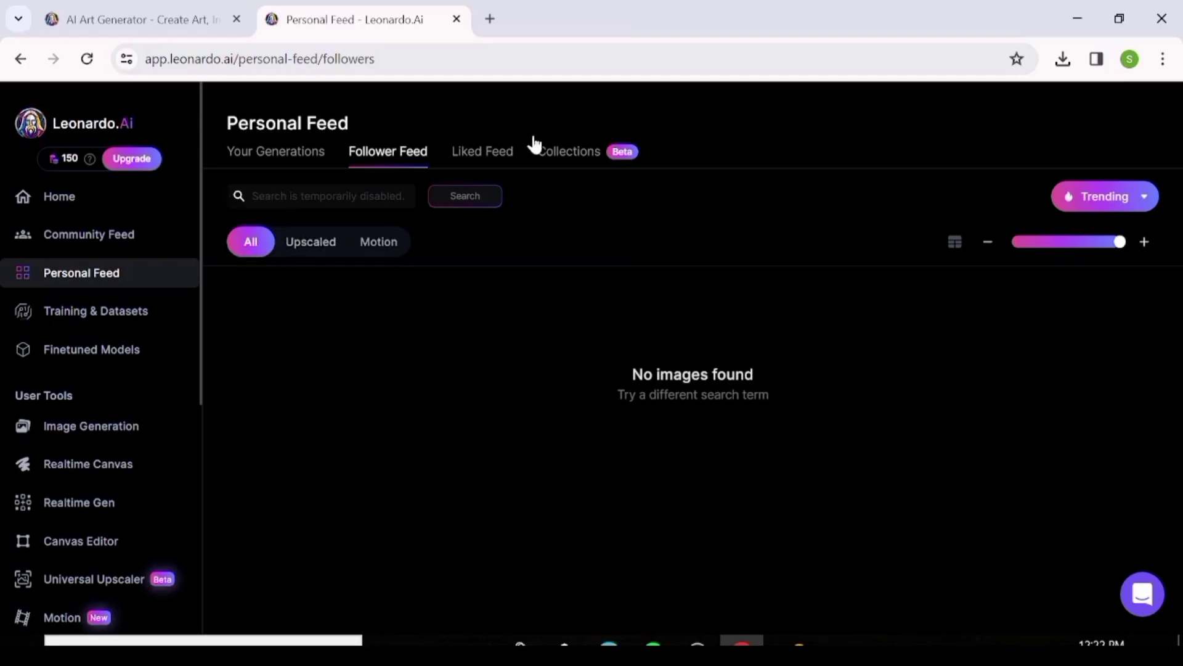
click(499, 159)
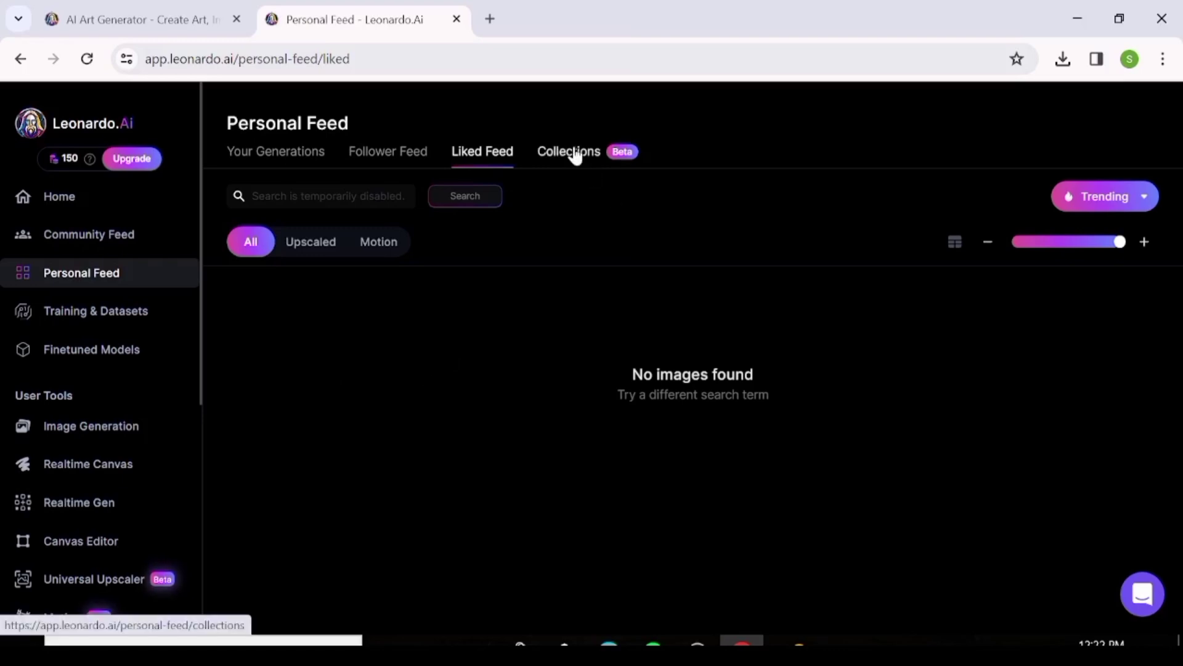
View the Training & Datasets page and browse the platform models under Finetuned Models.
click(82, 311)
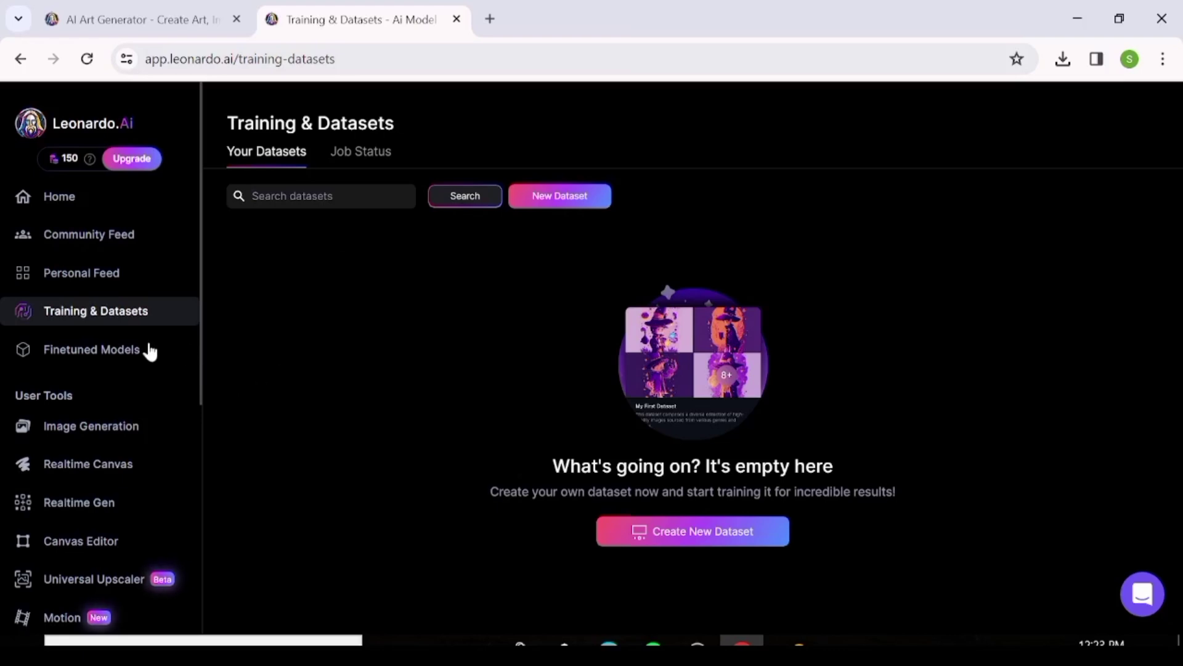
click(96, 352)
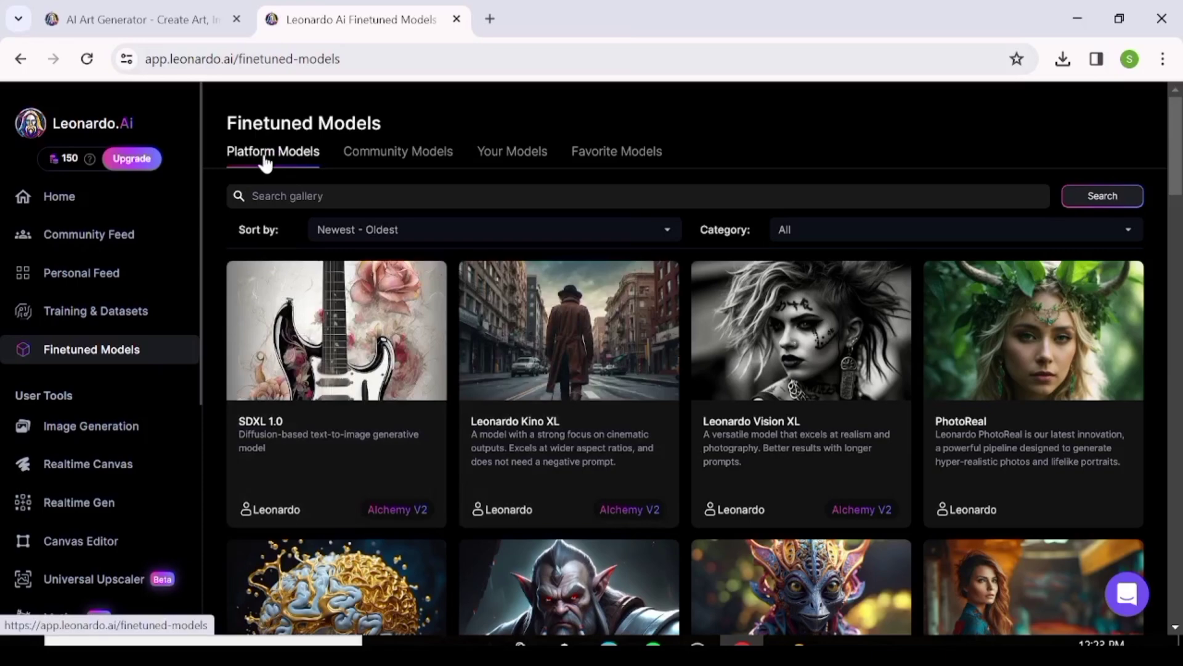
scroll(377, 363, down, 5)
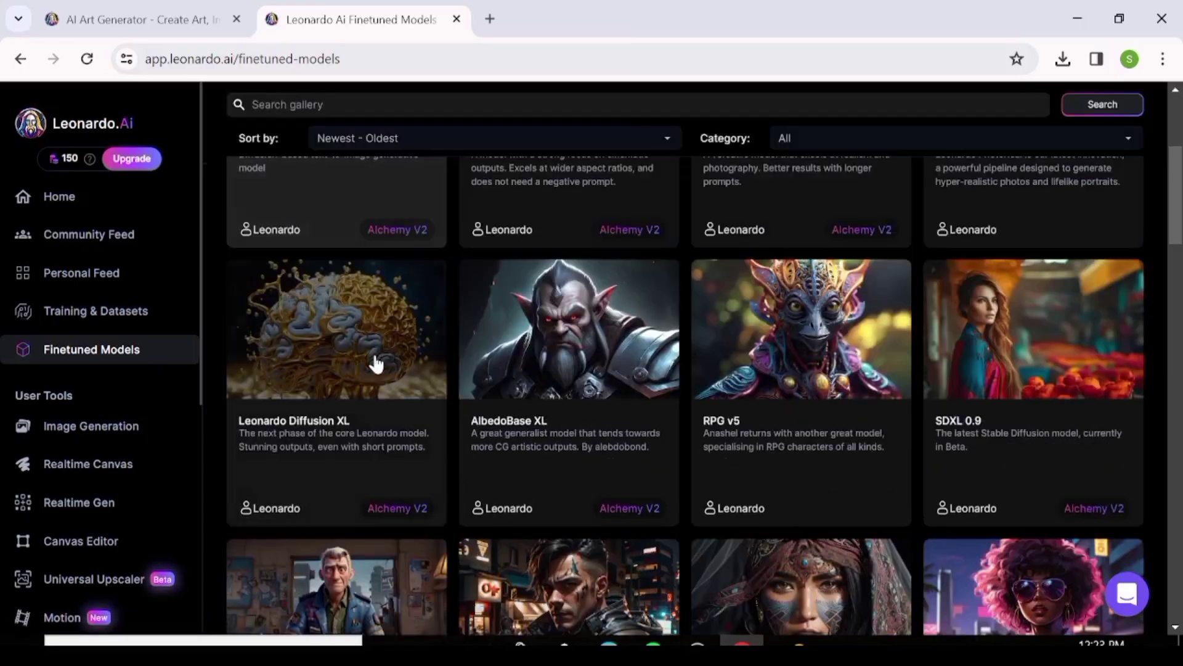
scroll(378, 364, down, 4)
scroll(377, 364, down, 4)
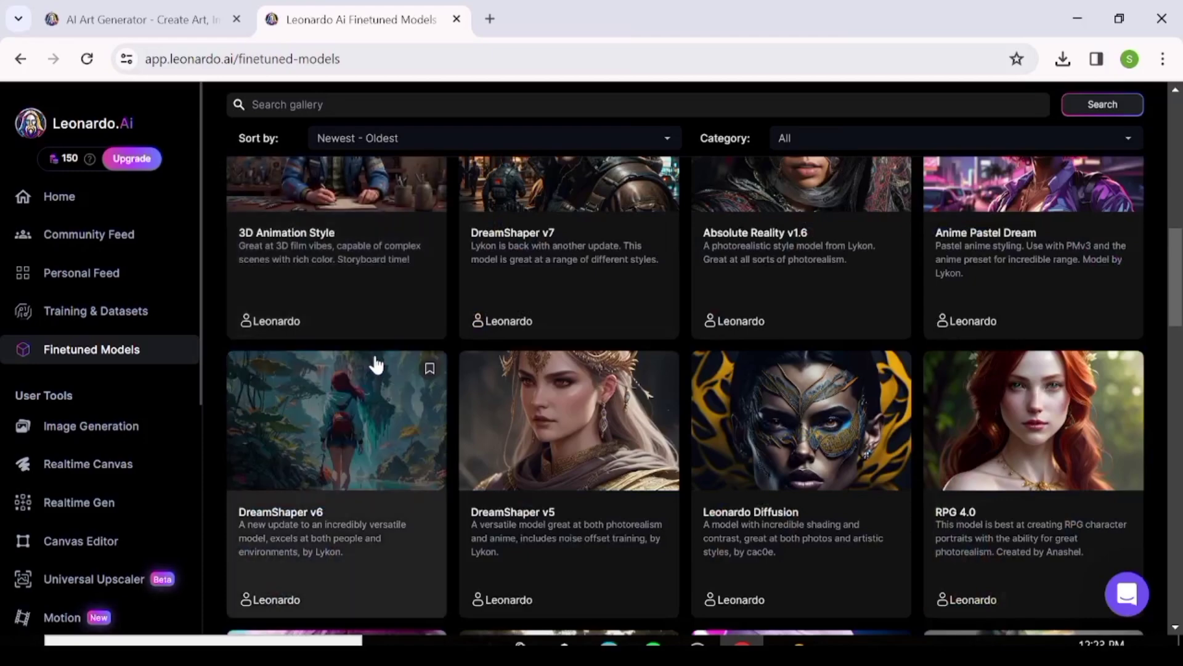
scroll(376, 363, down, 4)
scroll(376, 366, down, 4)
scroll(376, 365, down, 4)
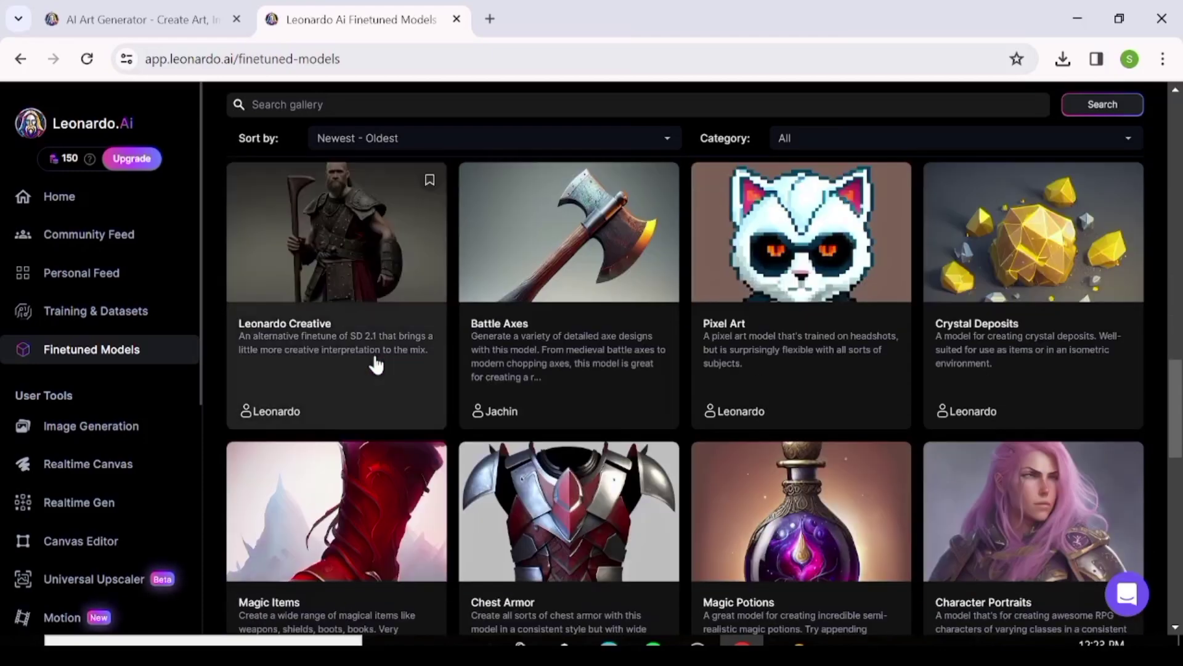
scroll(376, 365, down, 3)
scroll(376, 365, down, 3)
scroll(377, 365, up, 20)
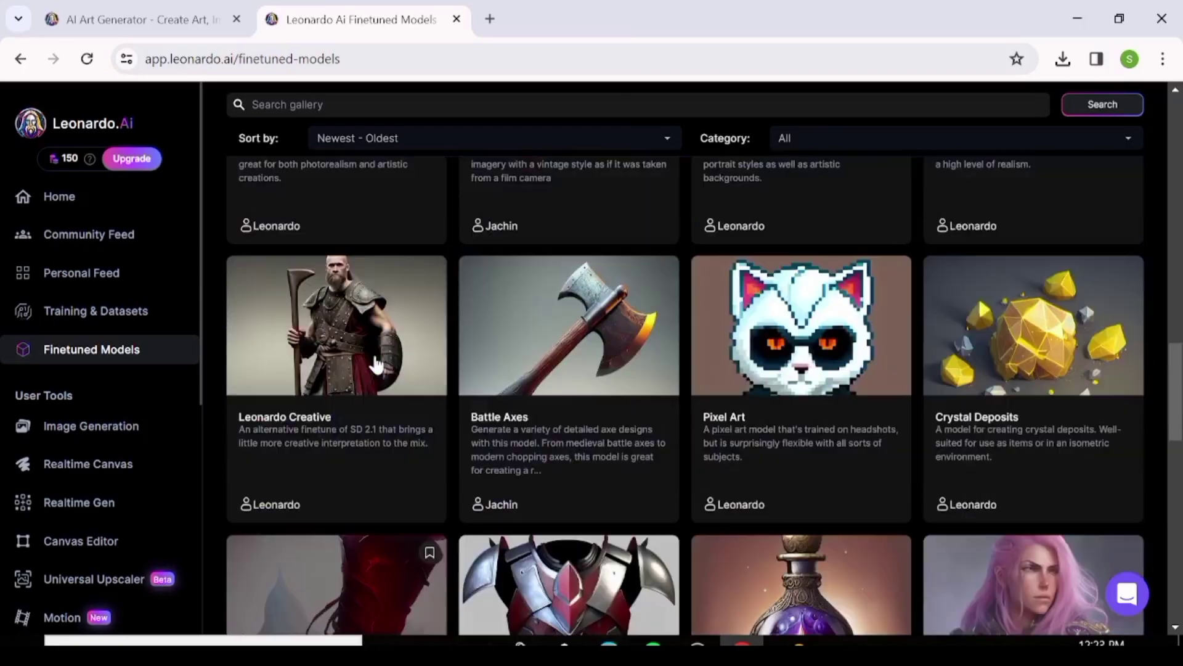
scroll(377, 364, up, 3)
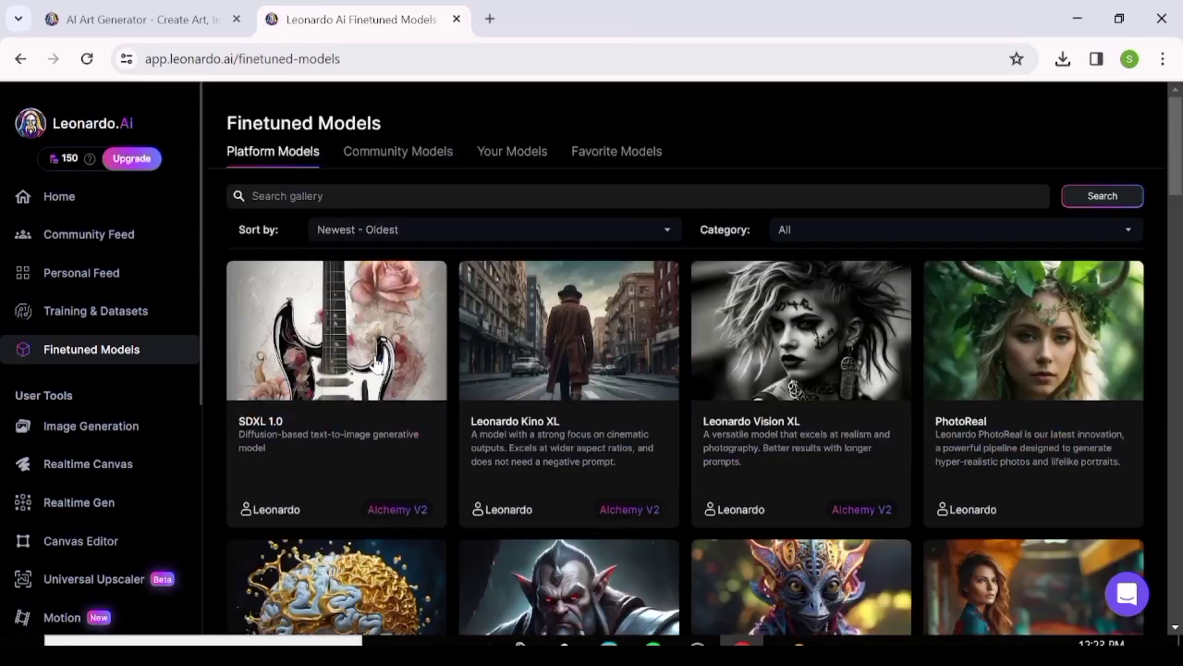
Browse the community finetuned models and check the Your Models and Favorite Models lists.
click(399, 154)
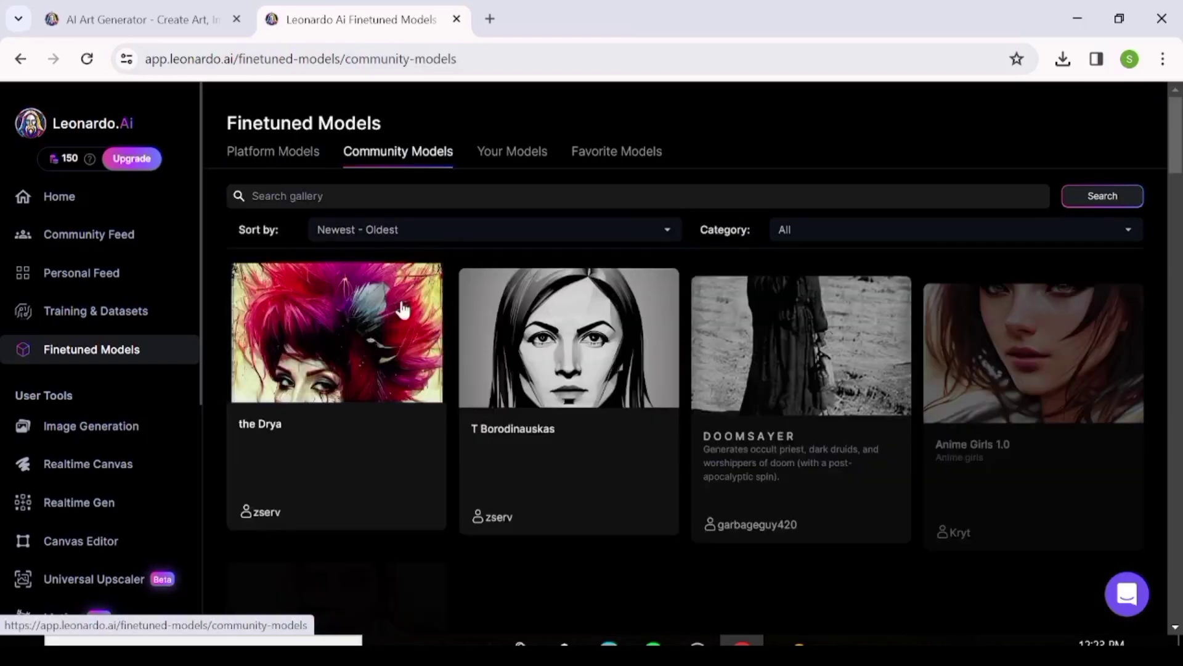
scroll(392, 363, down, 4)
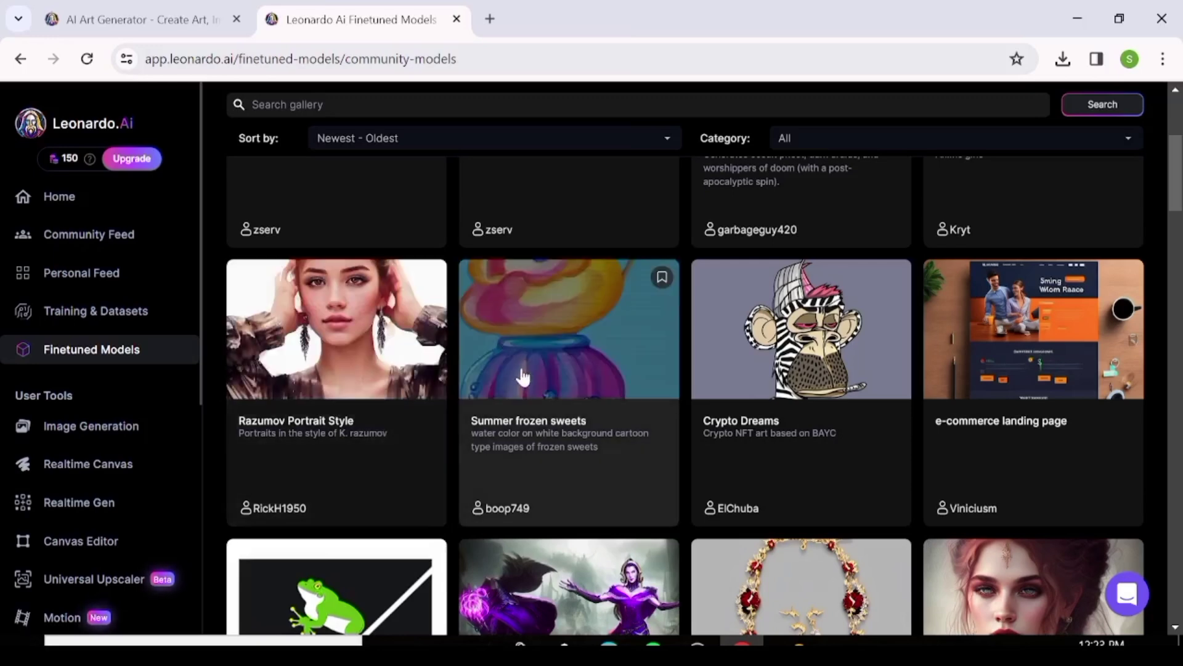
scroll(522, 374, down, 5)
scroll(522, 375, down, 10)
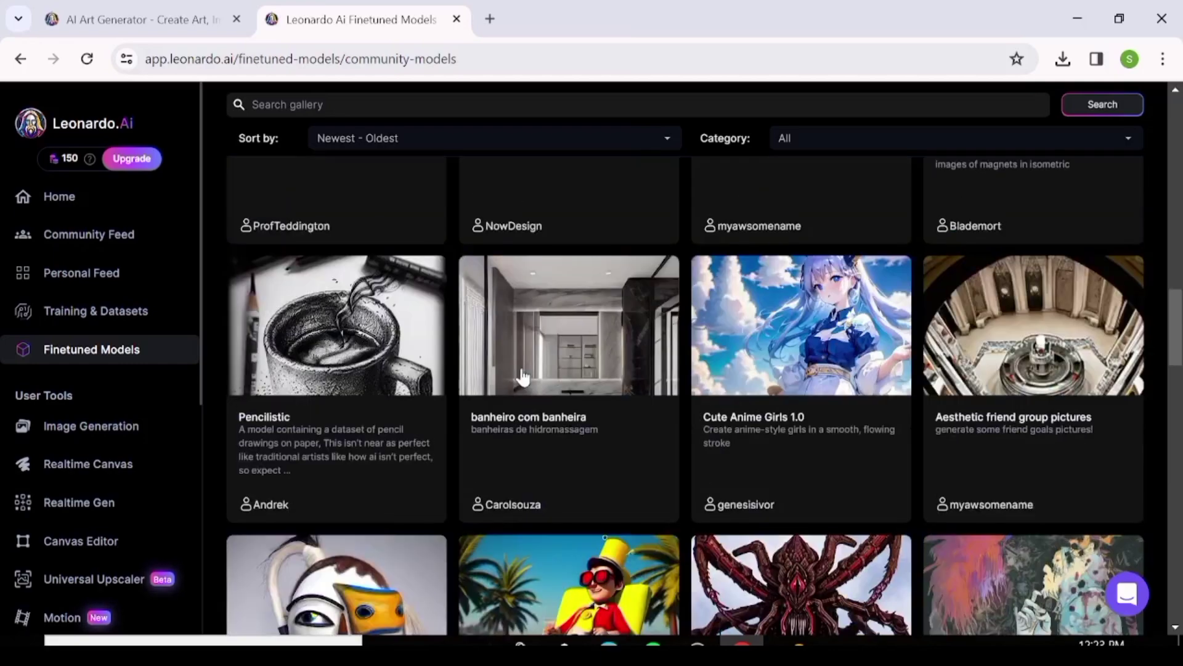
click(512, 151)
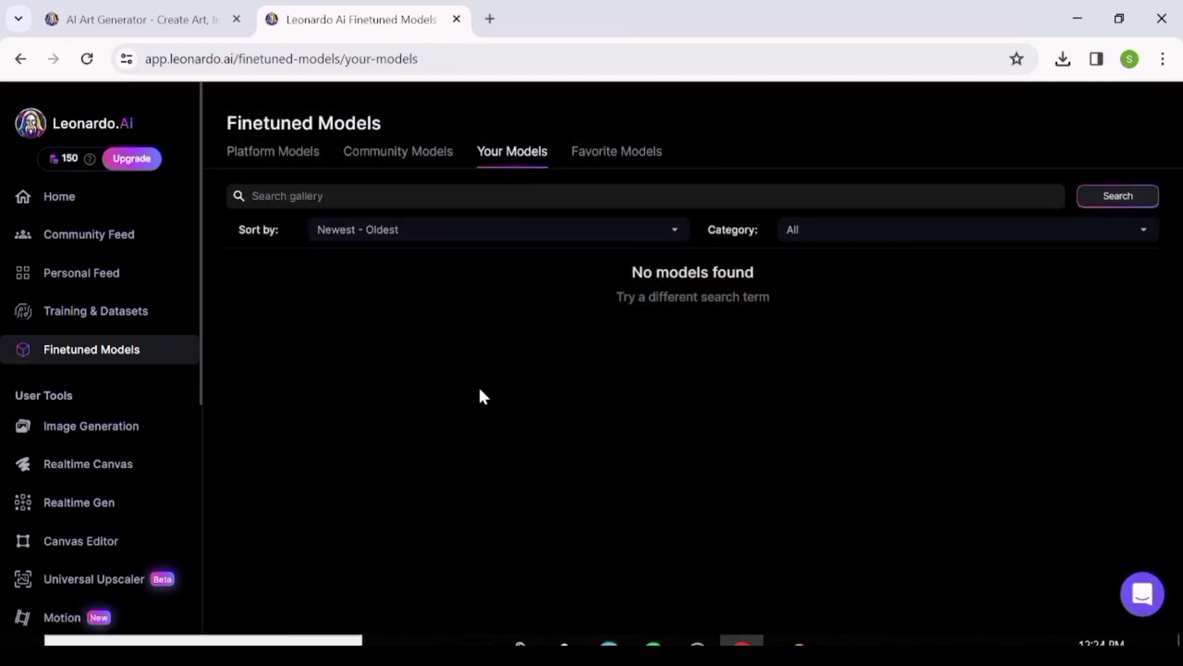
click(633, 160)
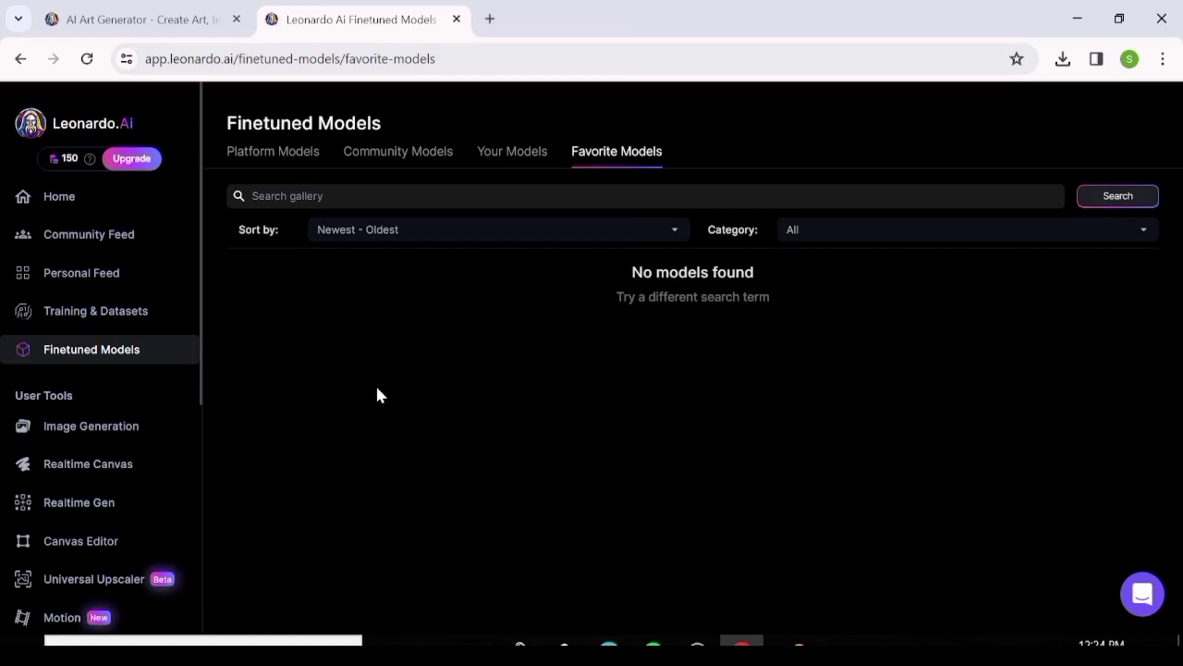
Open the Image Generation tool and enable the negative prompt field.
click(130, 432)
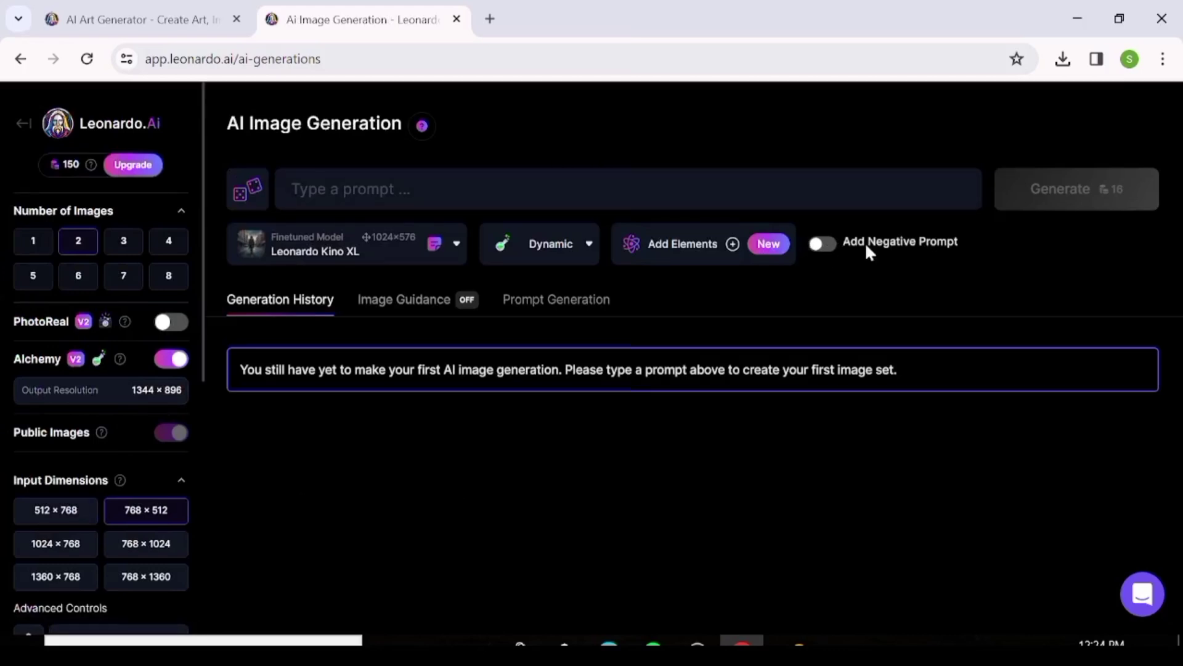
click(826, 246)
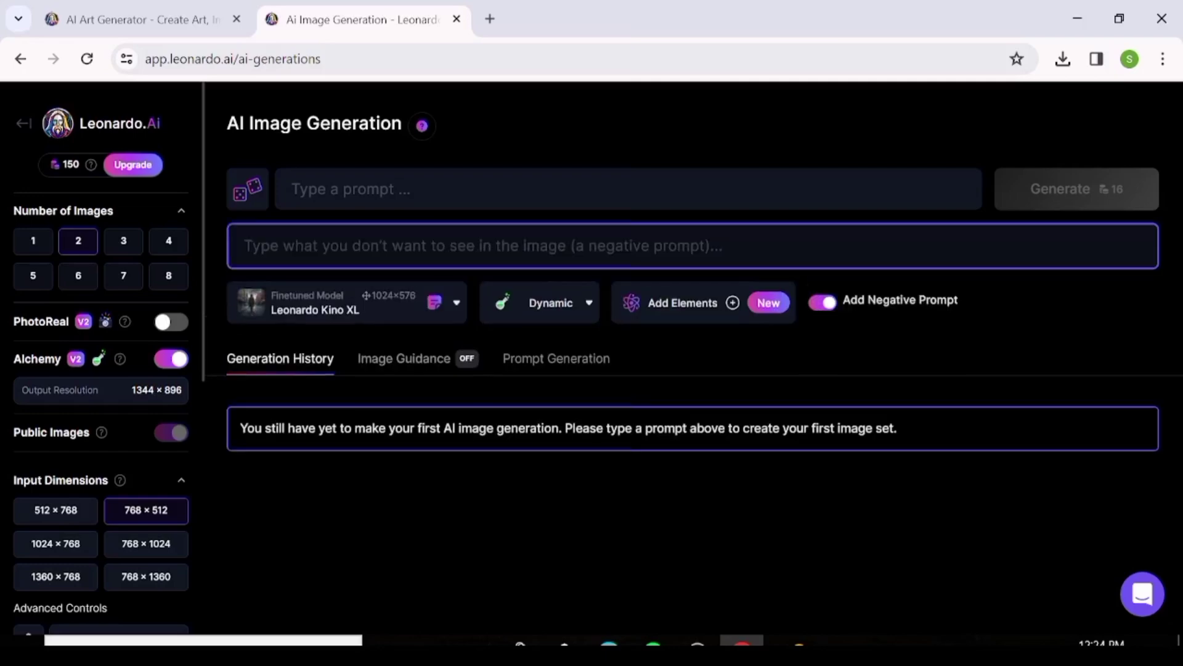
Choose the Little Heroes community model as the finetuned model for image generation.
click(397, 310)
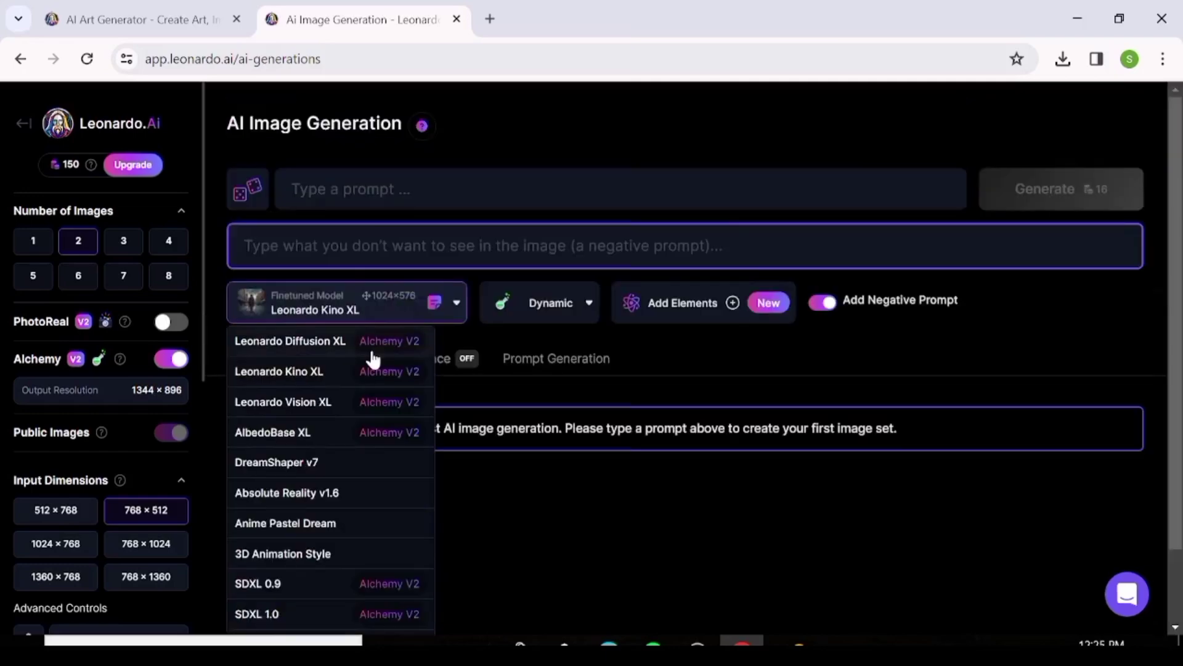
scroll(372, 357, down, 1)
click(282, 618)
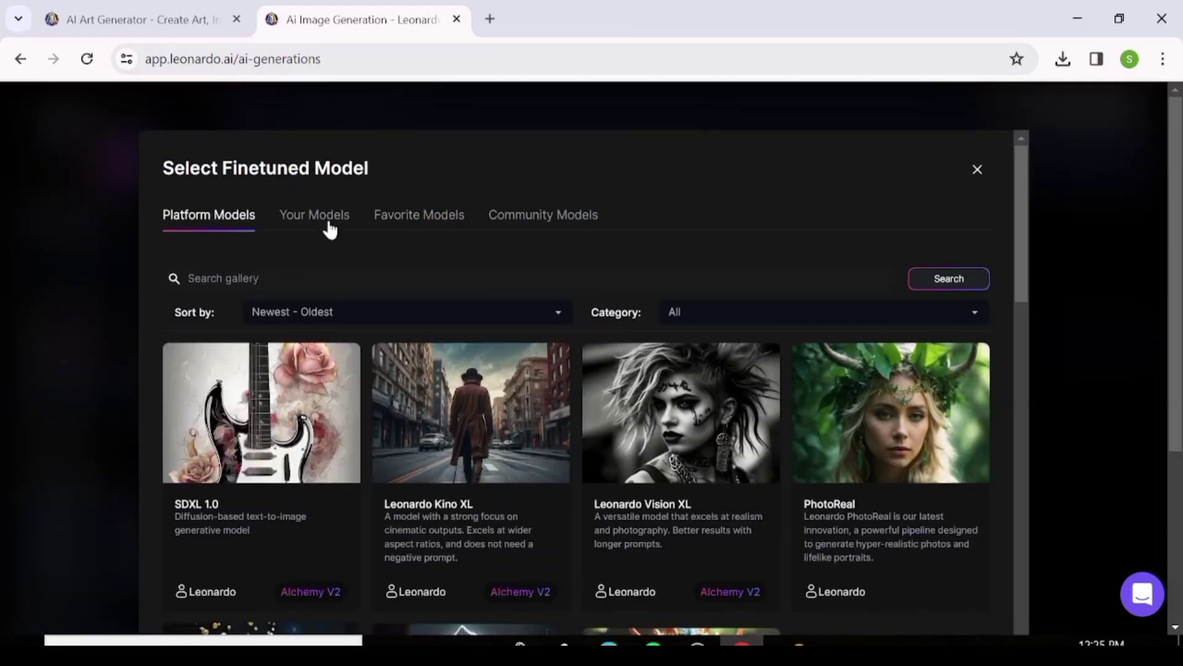
click(317, 223)
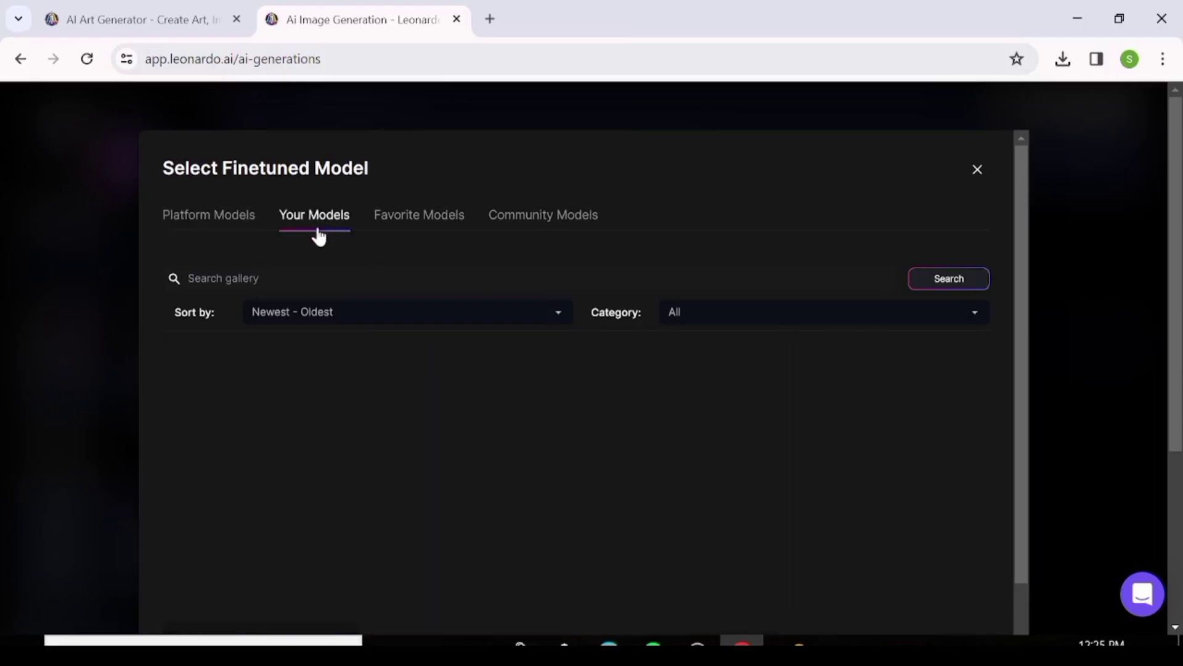
scroll(278, 462, down, 2)
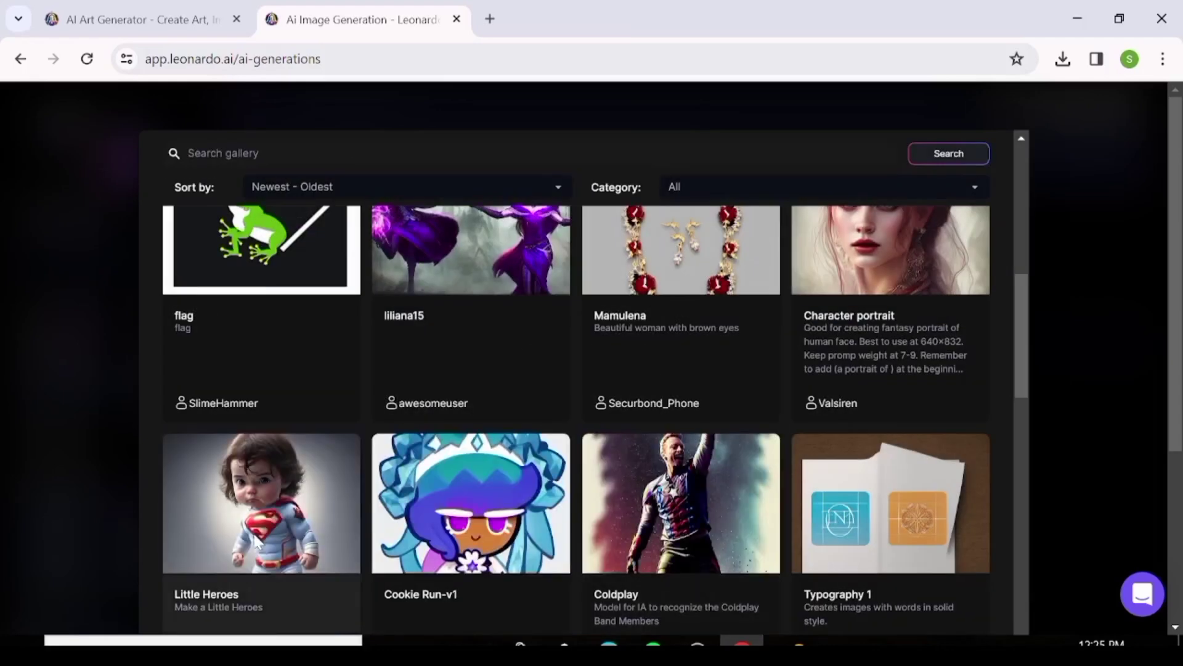
click(254, 536)
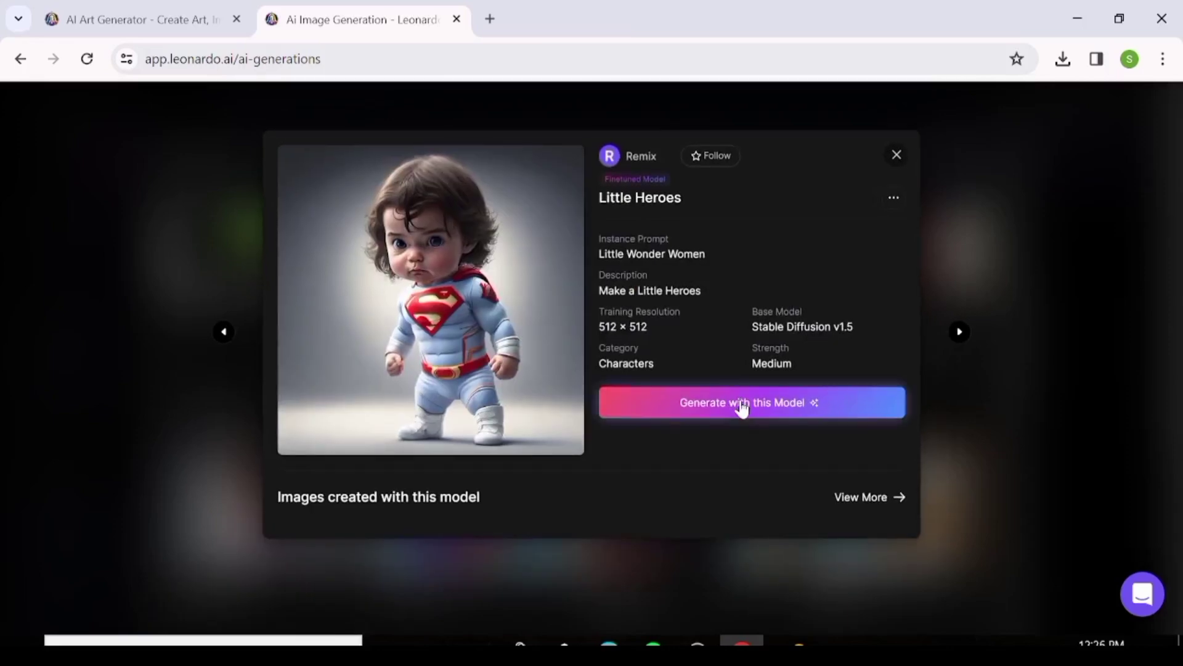
click(743, 405)
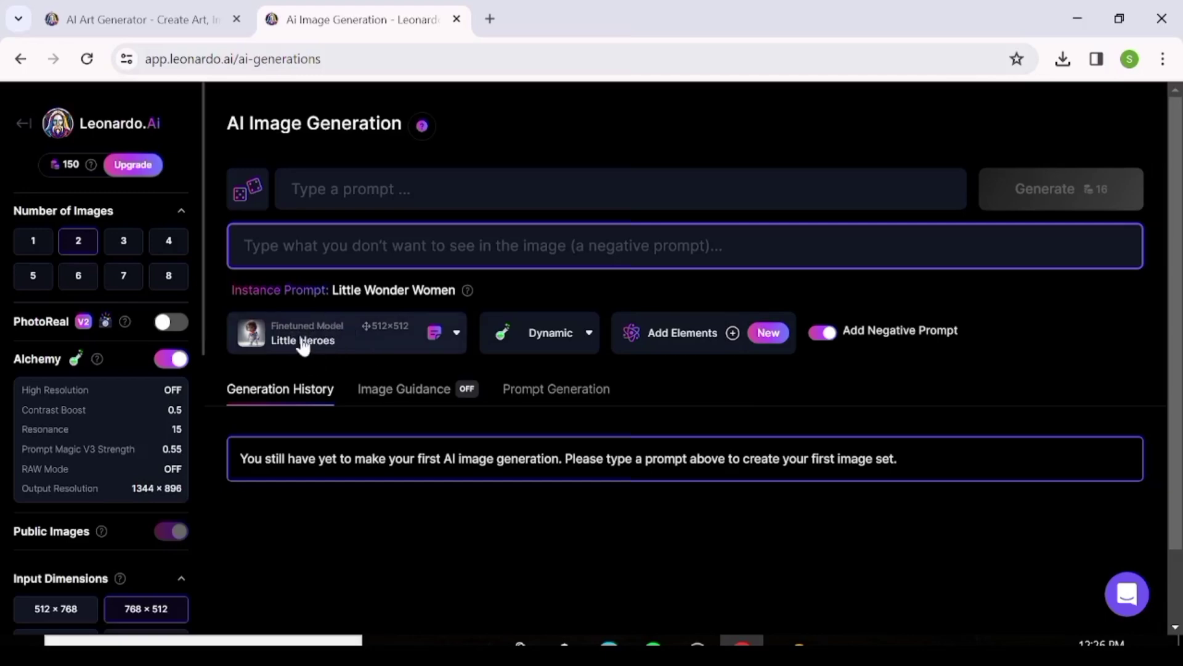
Add the Pirate Punk element to the image generation settings.
scroll(792, 232, down, 2)
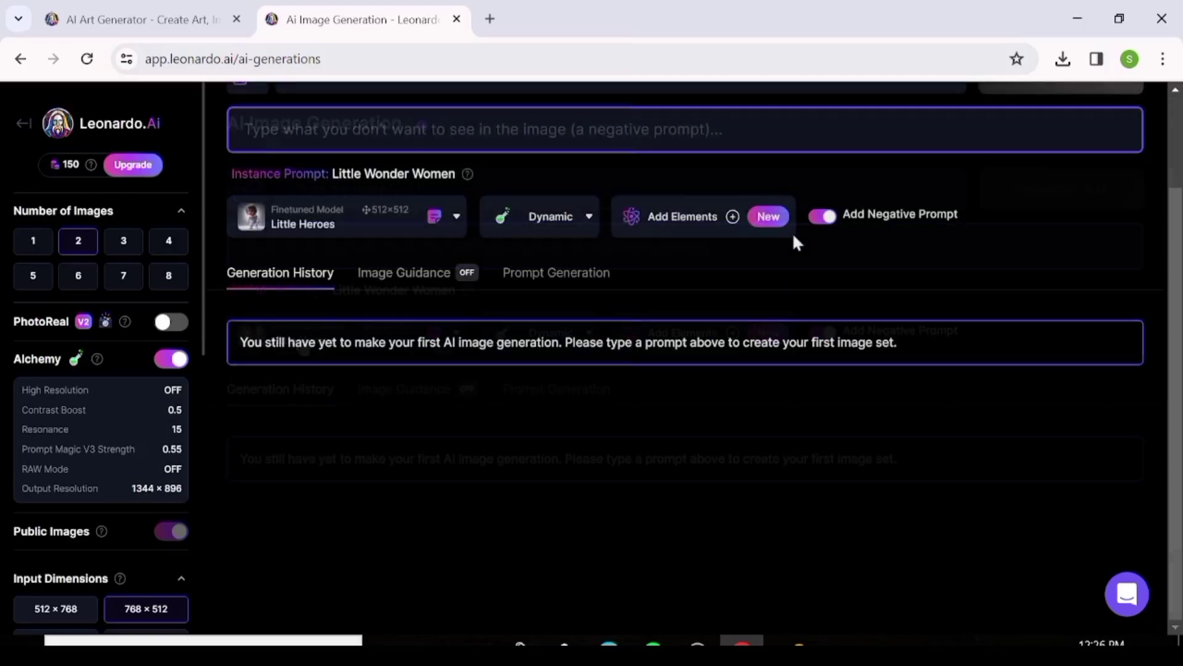
click(719, 222)
click(678, 452)
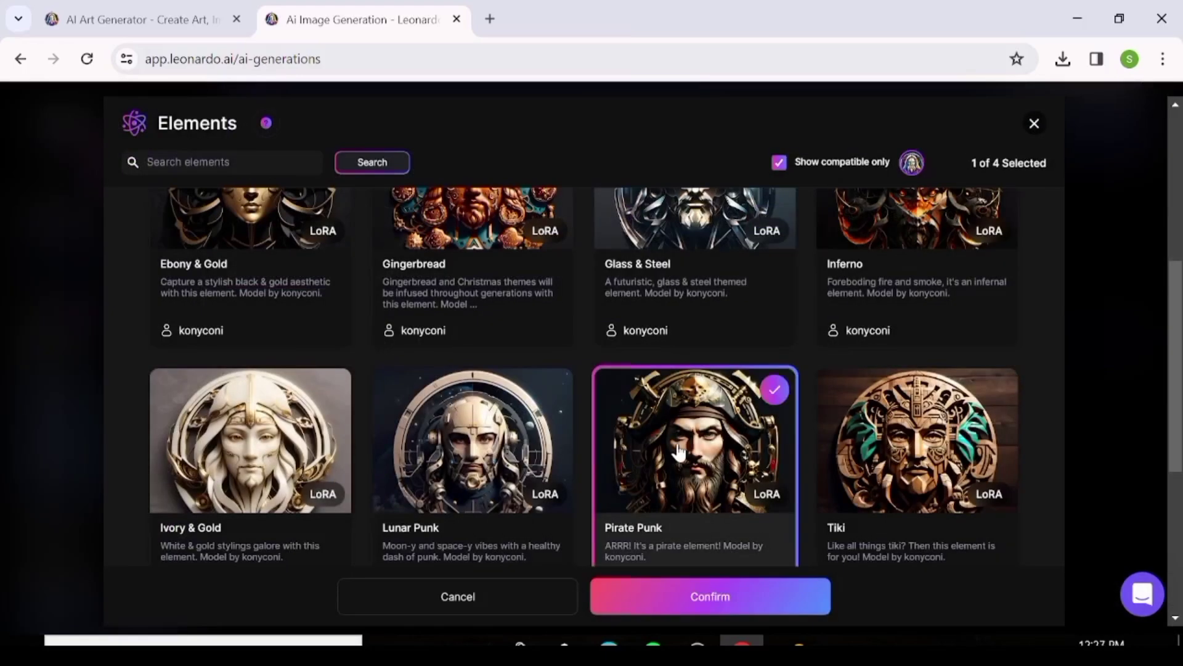
click(692, 602)
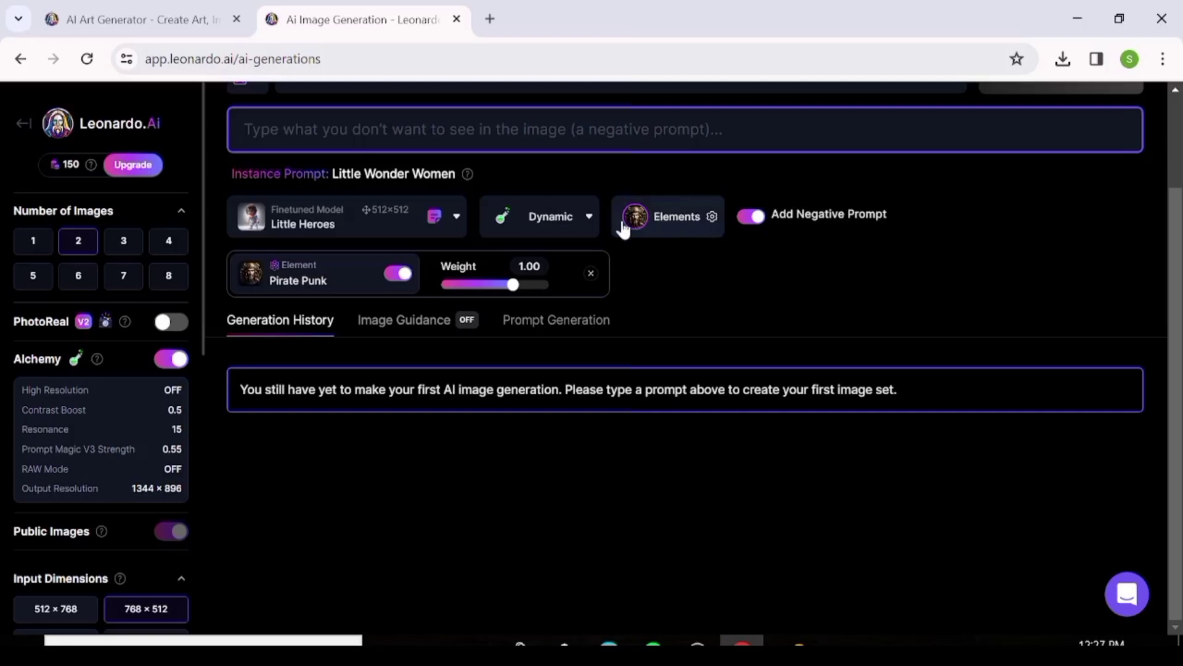
scroll(338, 524, up, 2)
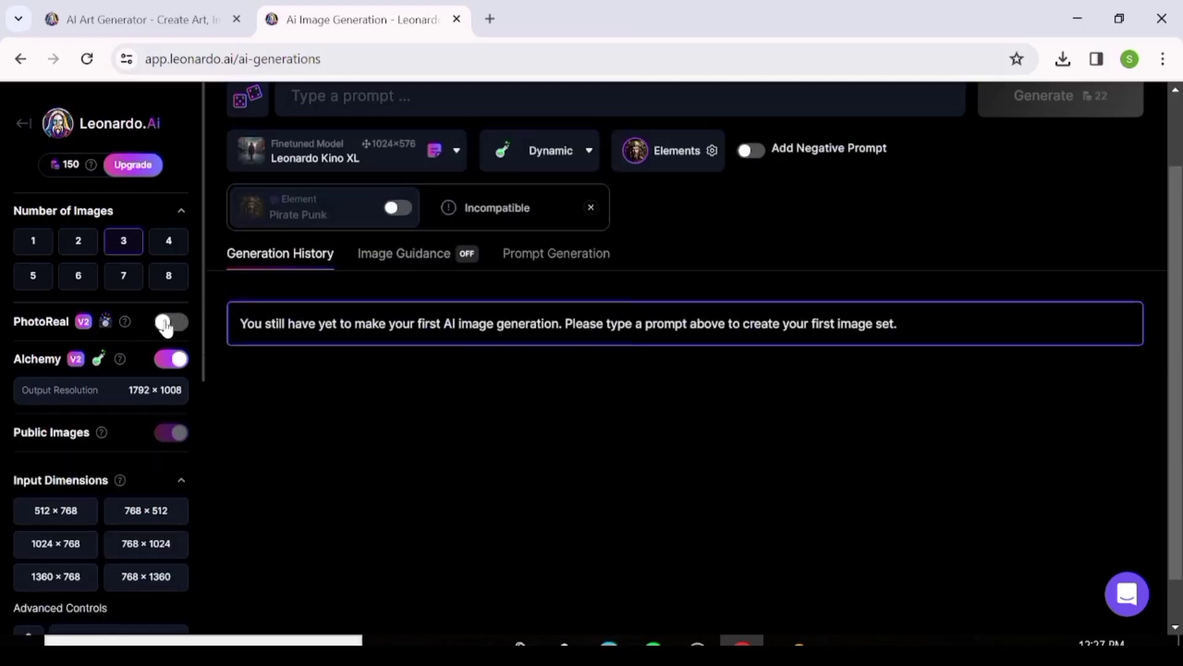
Try switching PhotoReal on and off, and check the available aspect ratios without choosing one.
click(166, 323)
click(167, 323)
mouse_move(120, 368)
scroll(43, 381, down, 3)
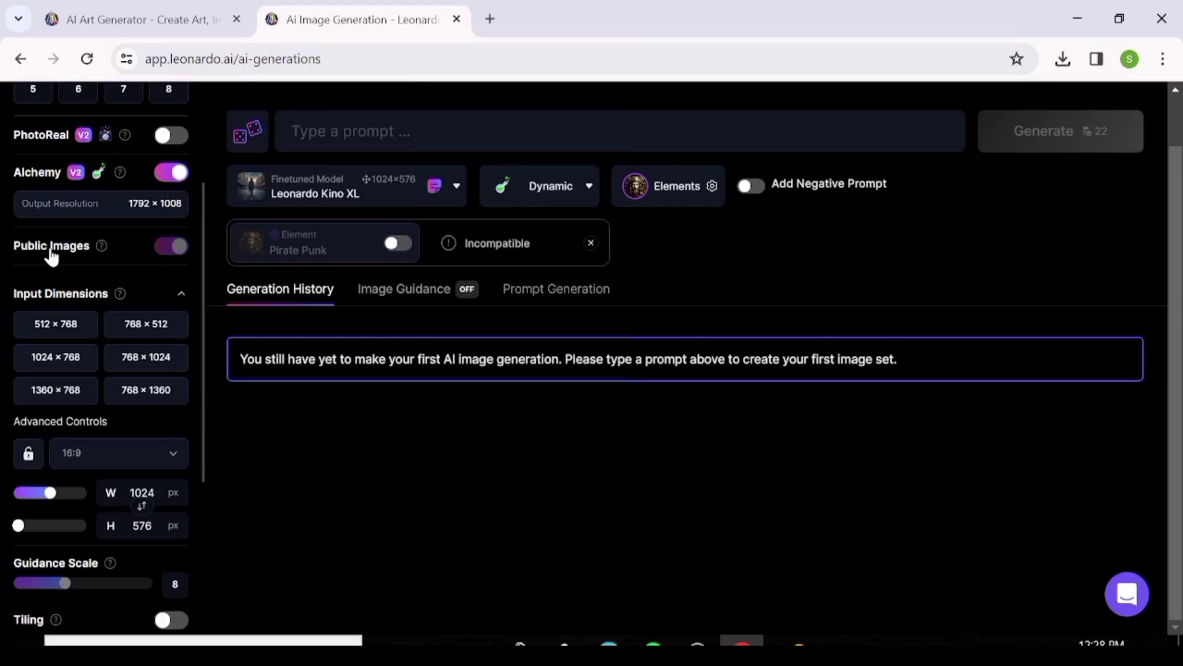
click(117, 453)
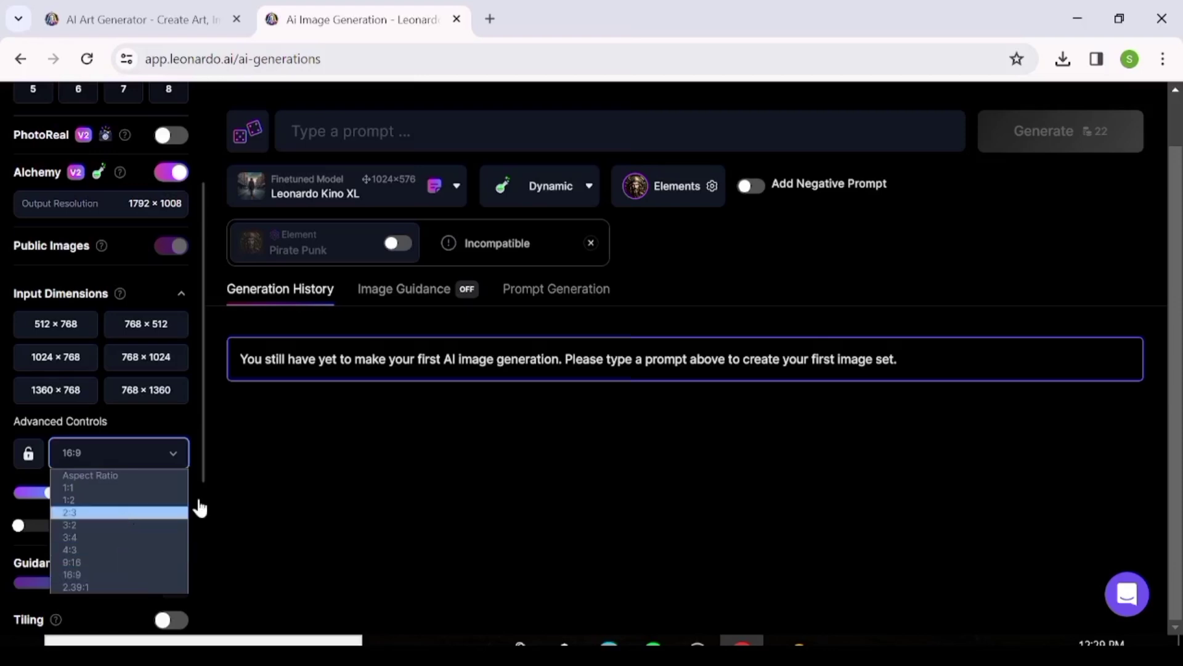
click(269, 478)
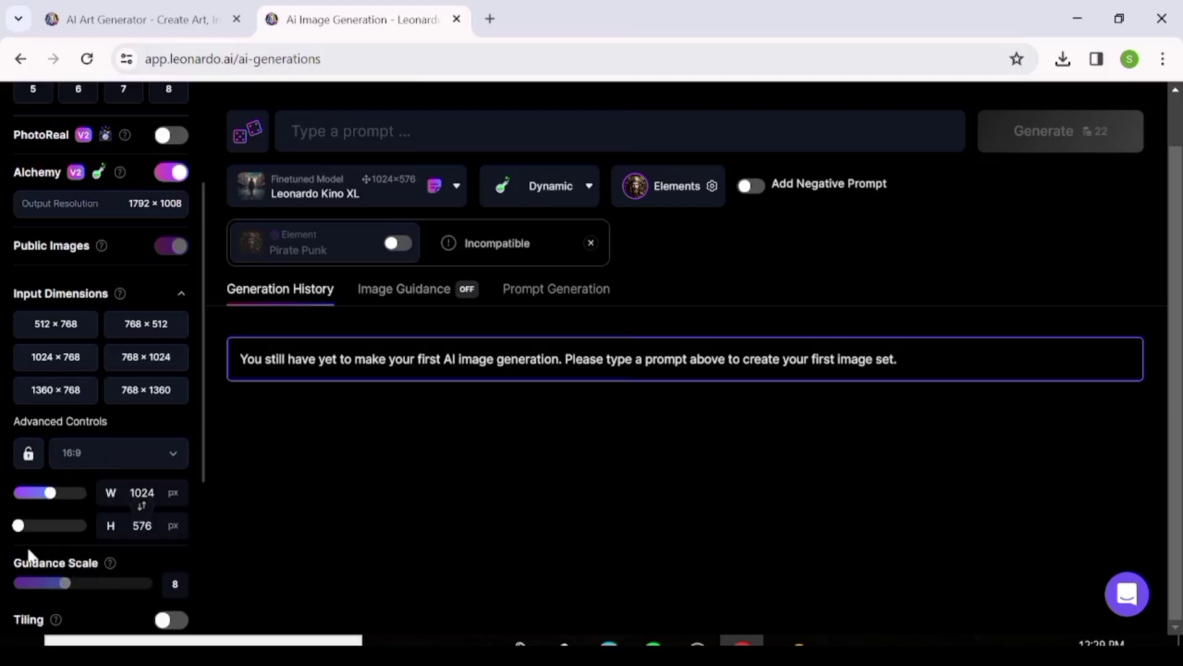
Try Guidance Scale values of 7 and 2, set it to 8, and switch Tiling on and off.
click(123, 457)
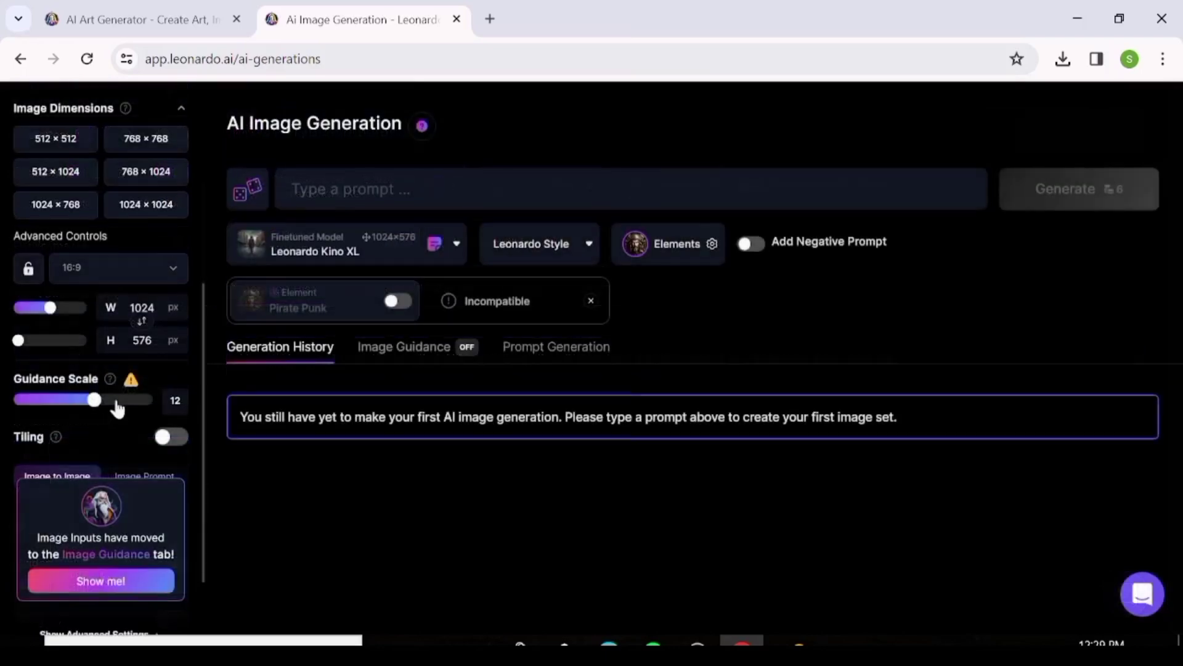
drag(117, 407, 60, 406)
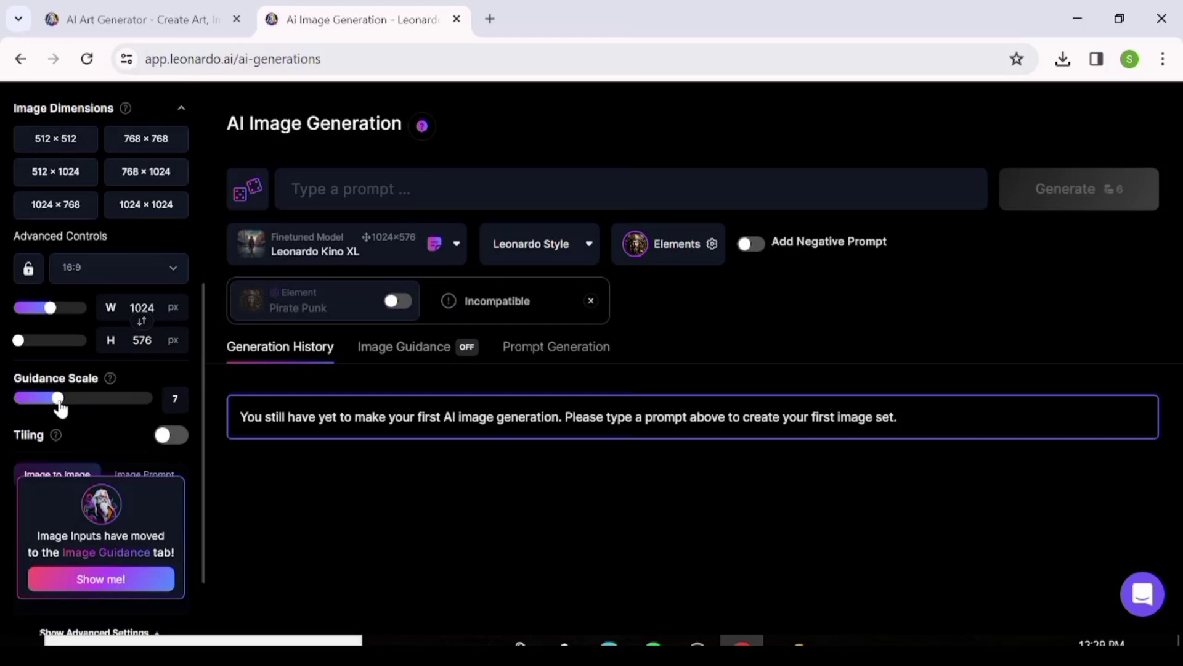
drag(61, 408, 21, 408)
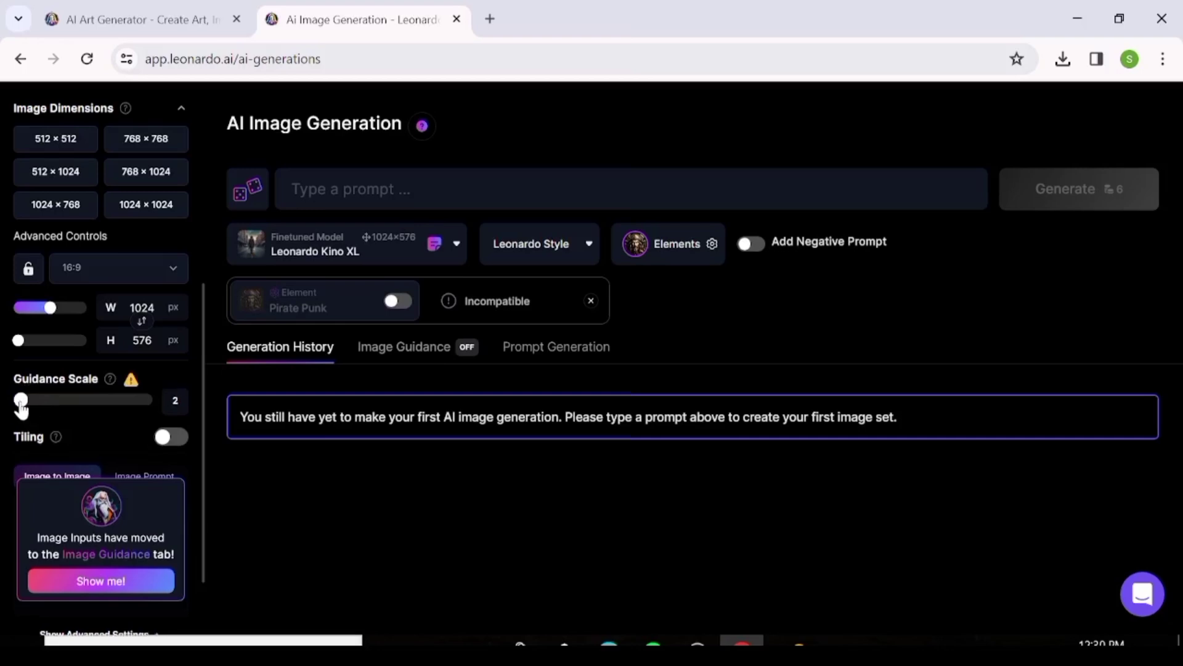
drag(21, 407, 69, 401)
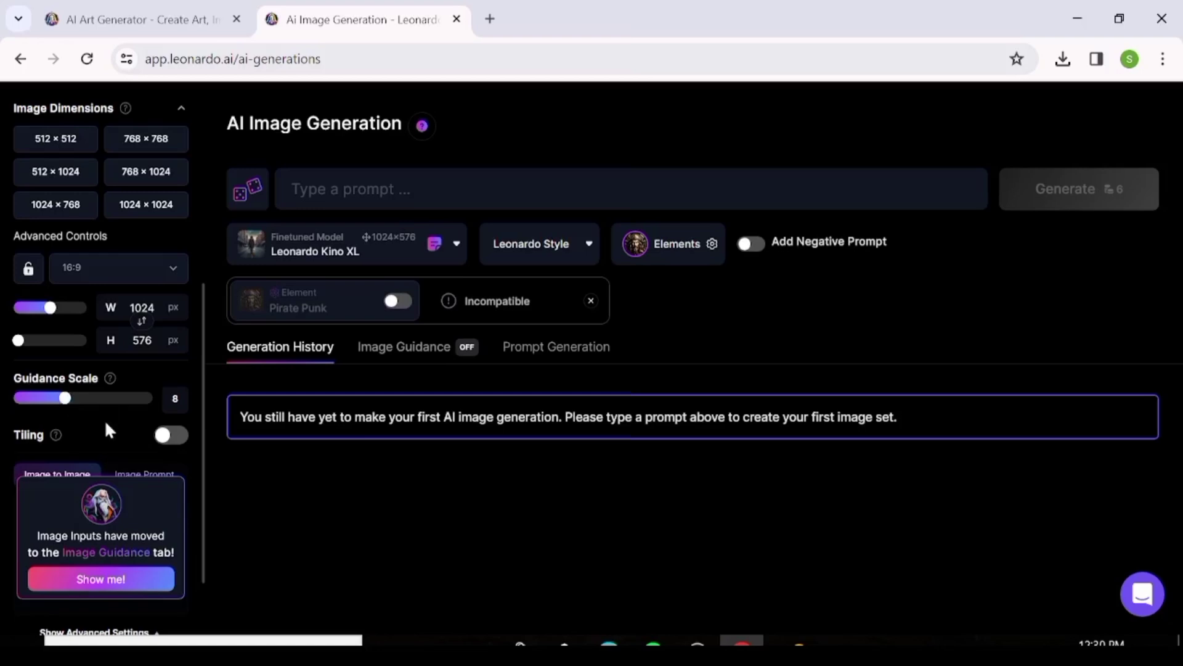
click(177, 443)
click(176, 442)
Open Image Guidance and start adding an image as the first image input.
click(395, 353)
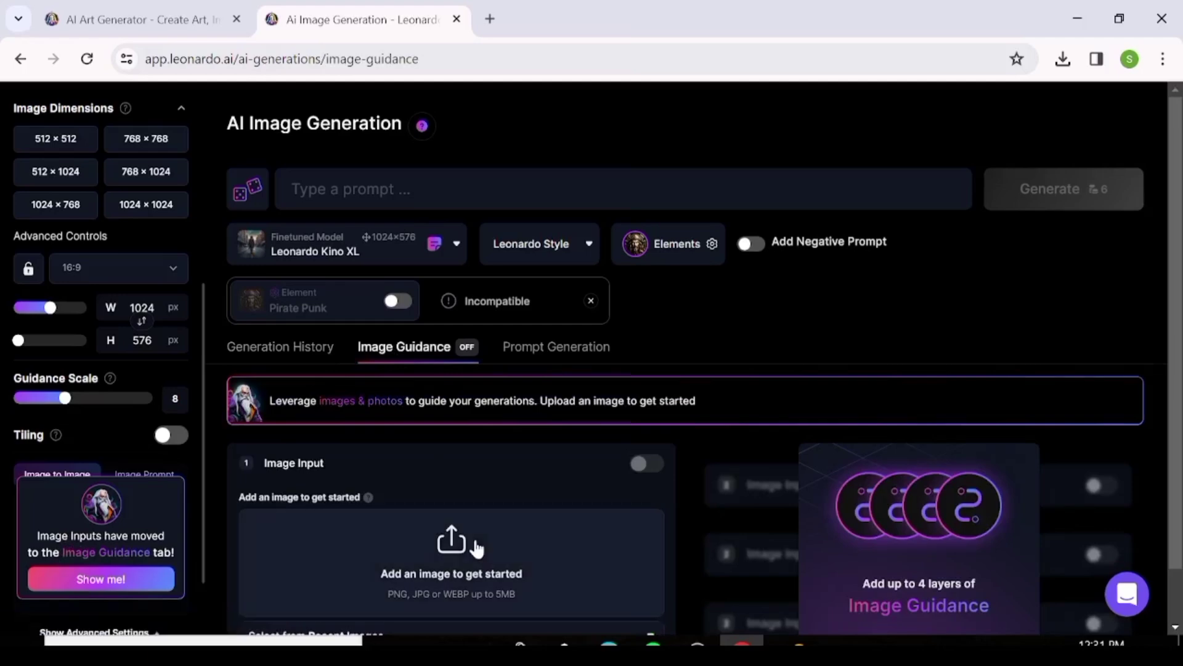
scroll(467, 546, down, 1)
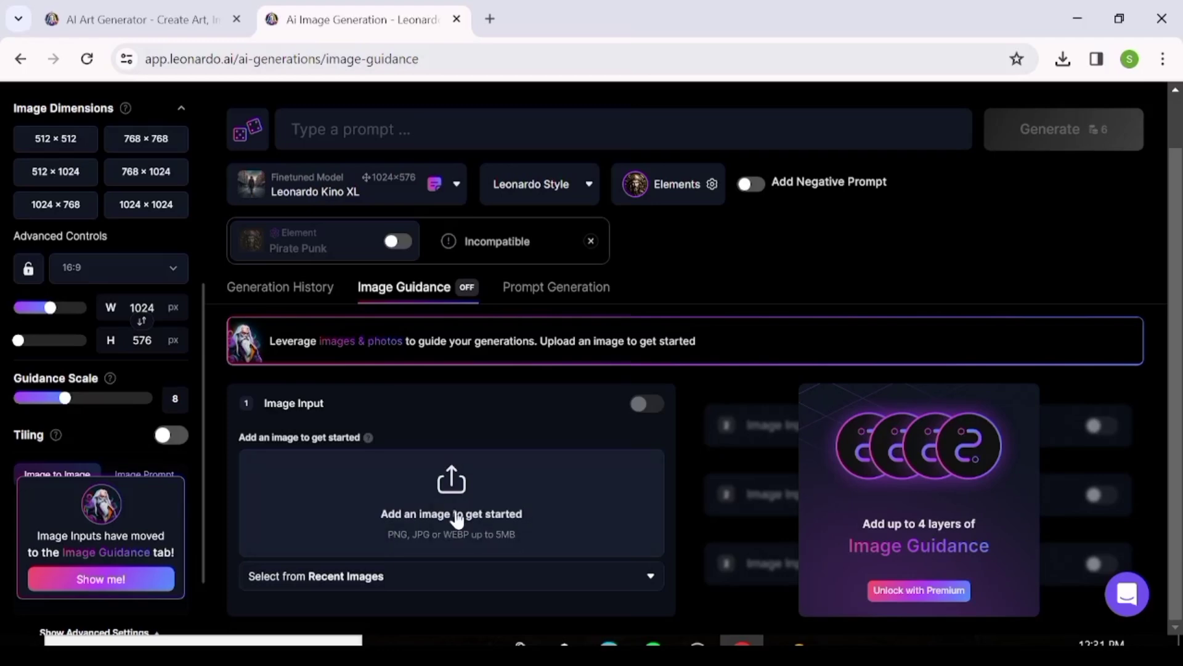
click(456, 519)
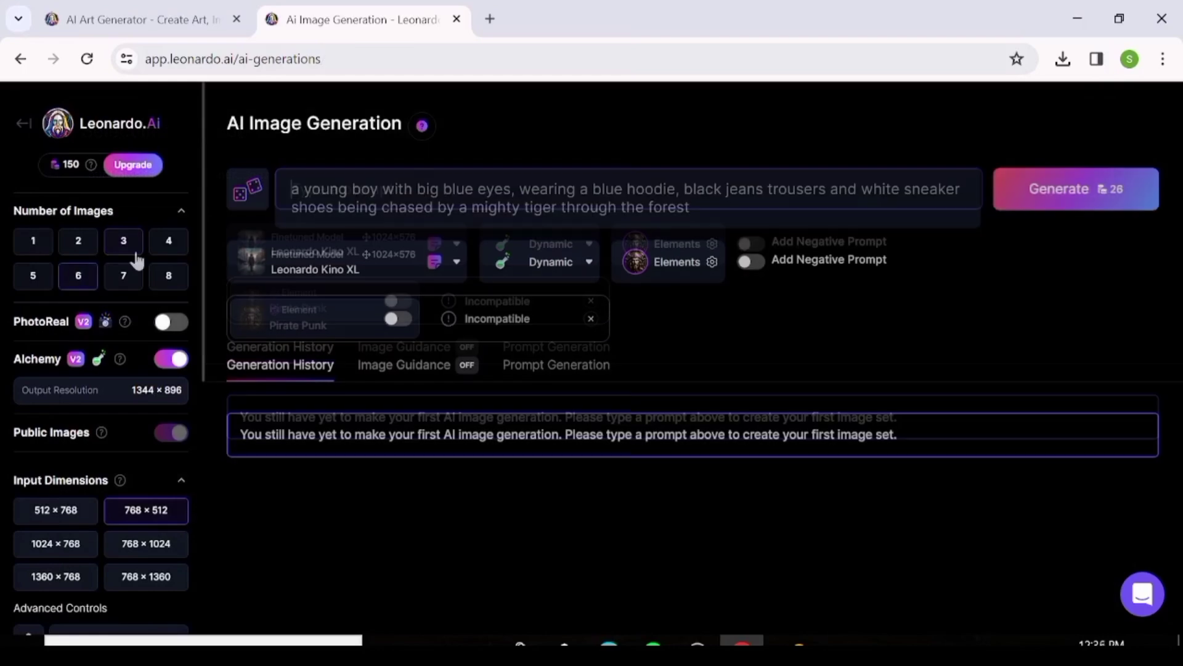
Set the number of images to 3 and the input dimensions to 840 × 560 px at a 3:2 aspect ratio.
click(78, 271)
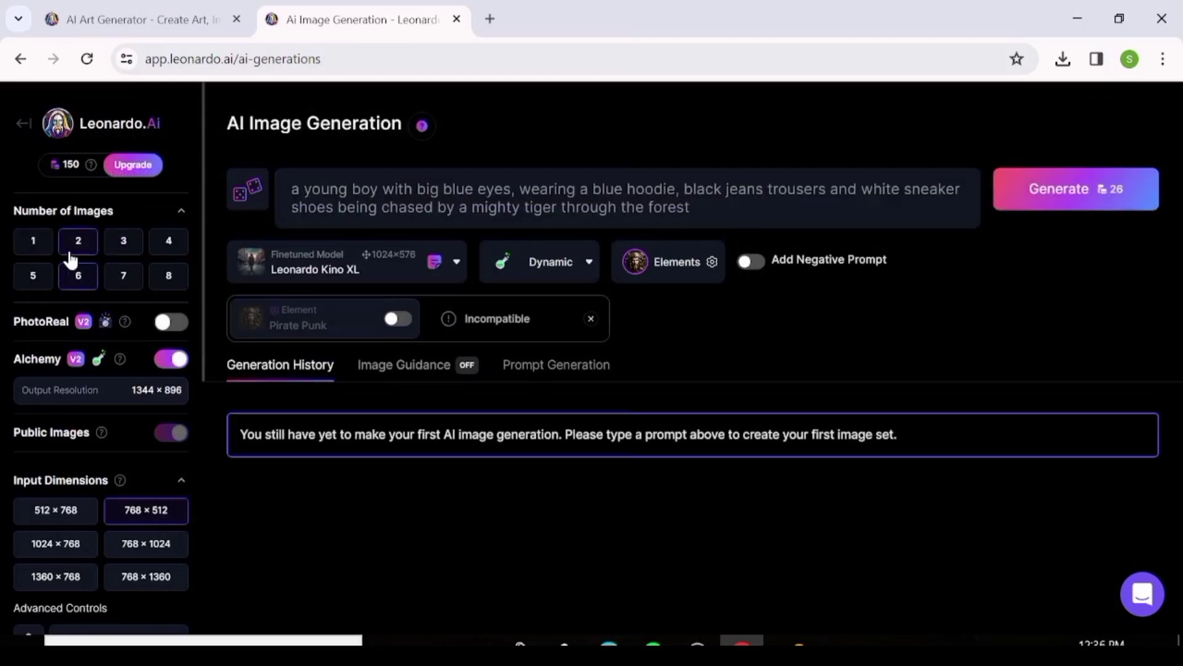
click(123, 243)
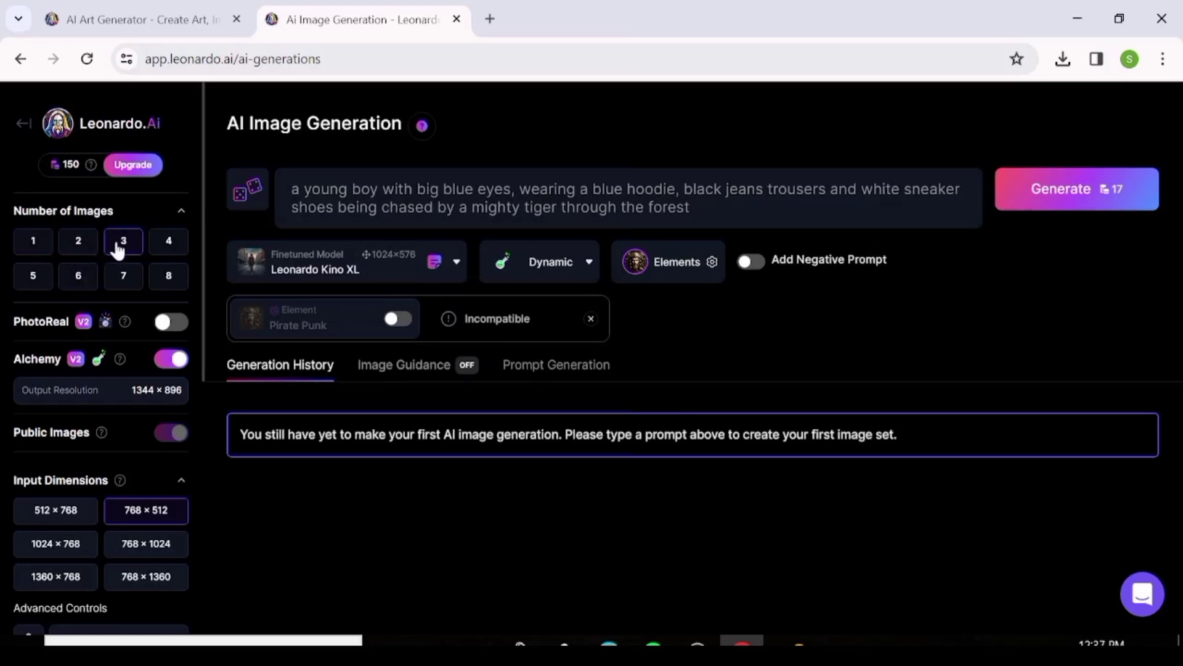
scroll(99, 246, down, 2)
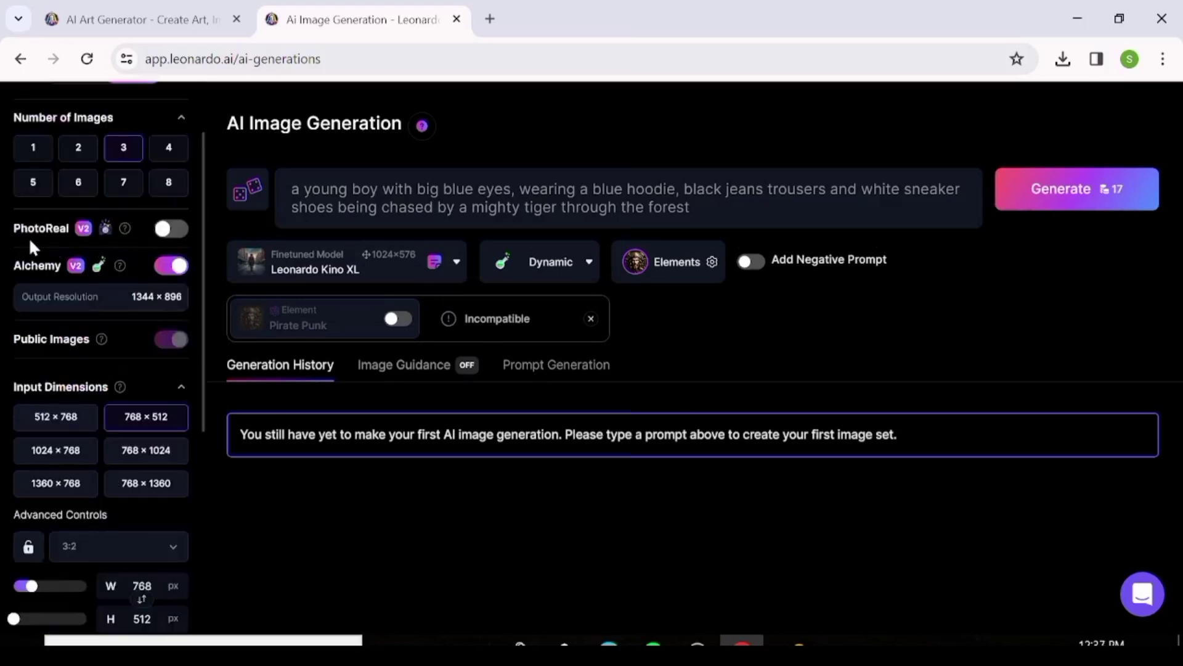
scroll(159, 364, down, 5)
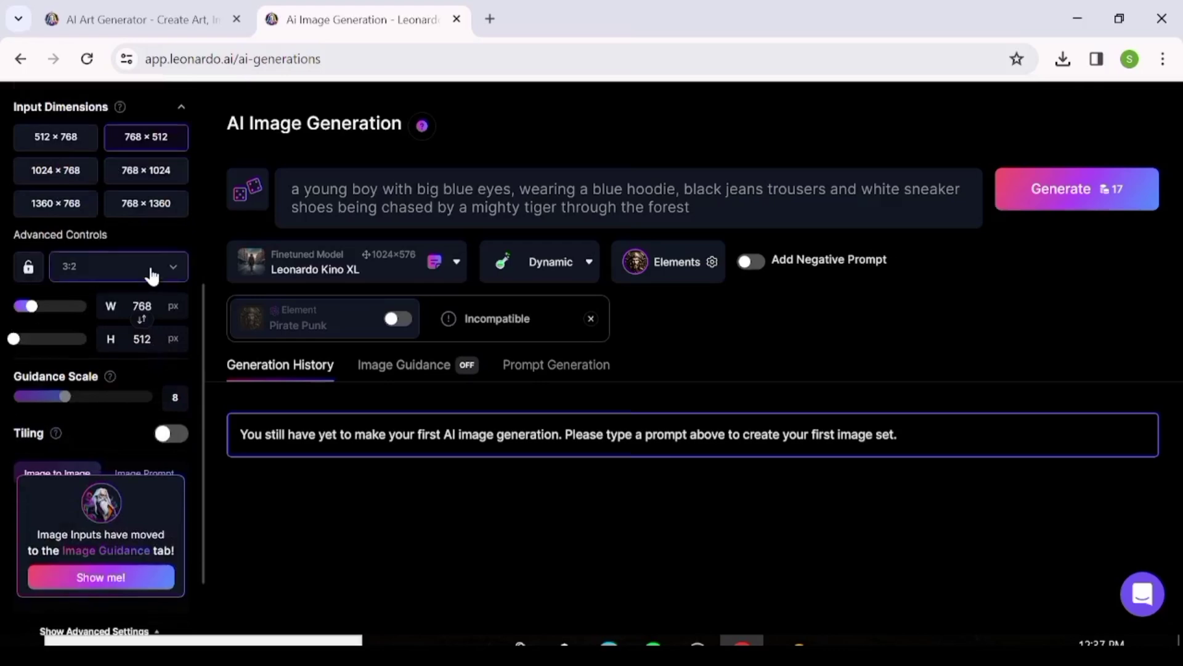
click(150, 281)
click(136, 309)
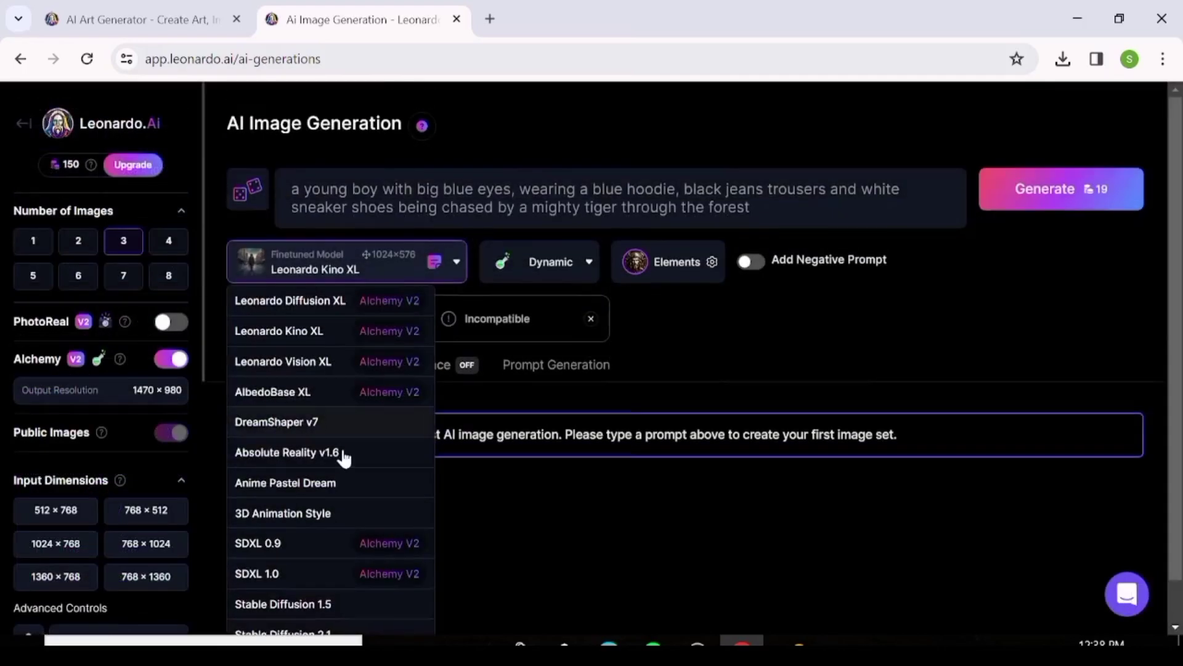
Choose 3D Animation Style as the finetuned model and remove the Pirate Punk element.
click(285, 514)
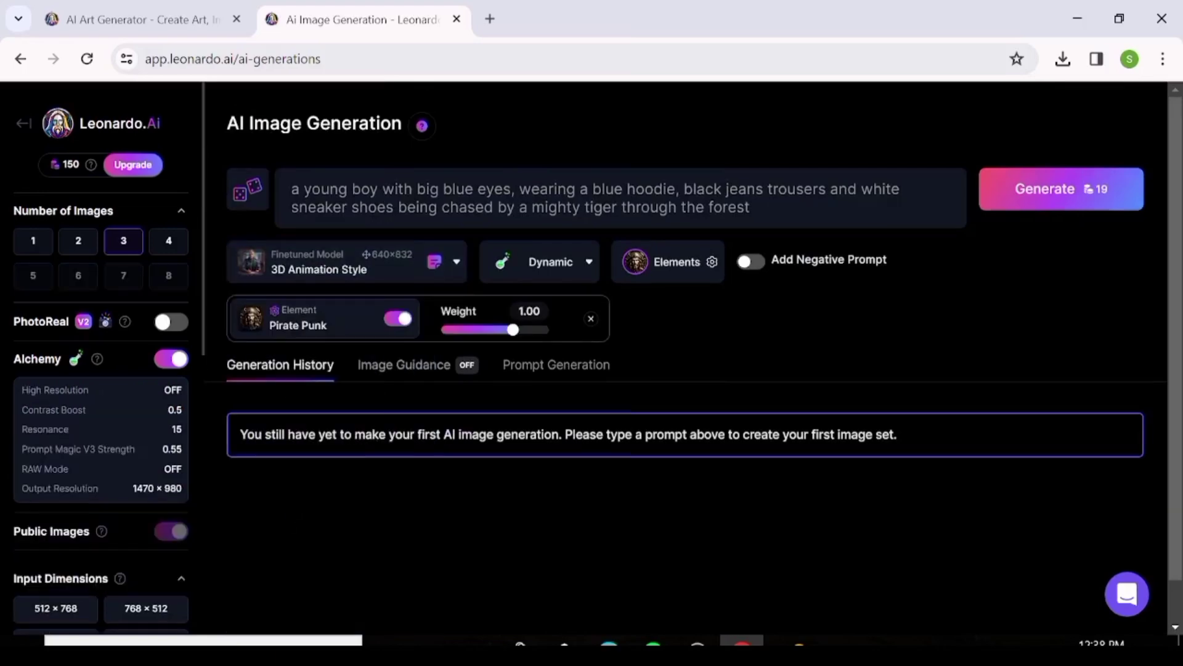
click(690, 261)
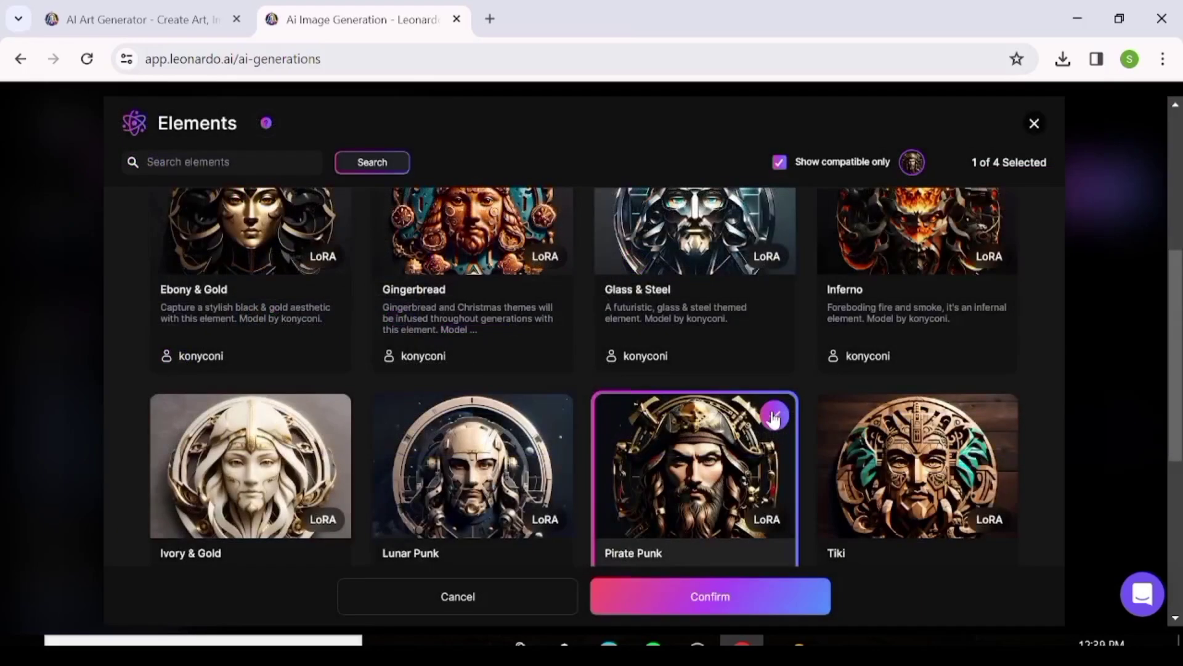
click(638, 484)
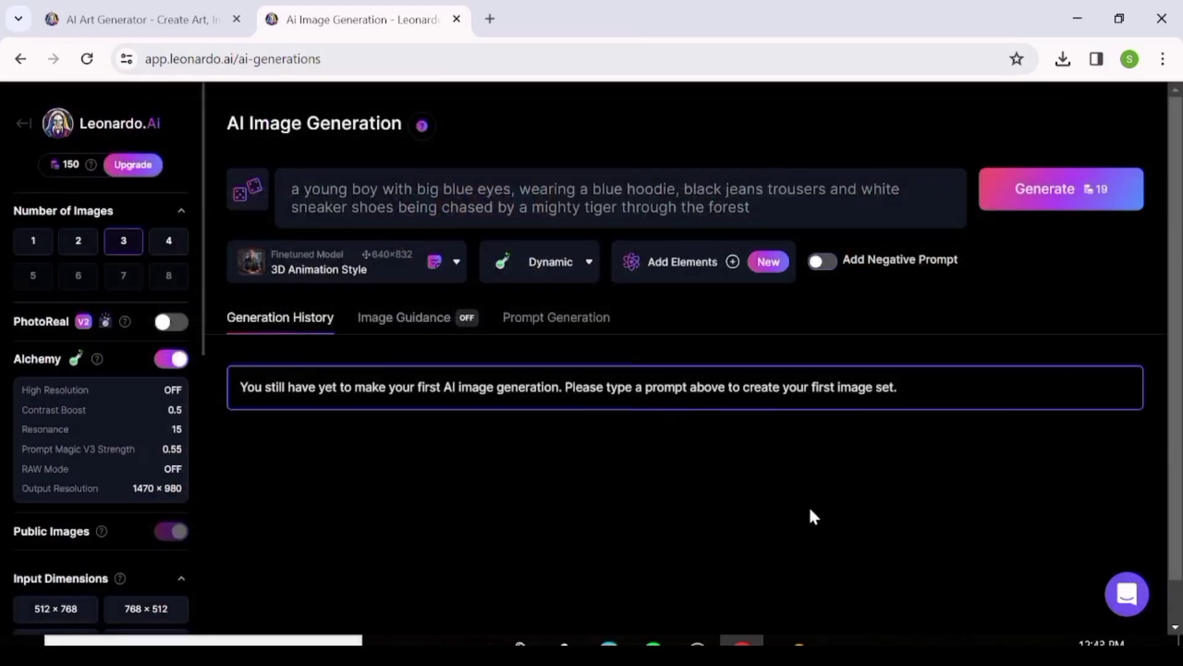
Open Prompt Generation and try copying the image prompt about the boy and tiger into the basic prompt idea field.
click(404, 317)
click(576, 320)
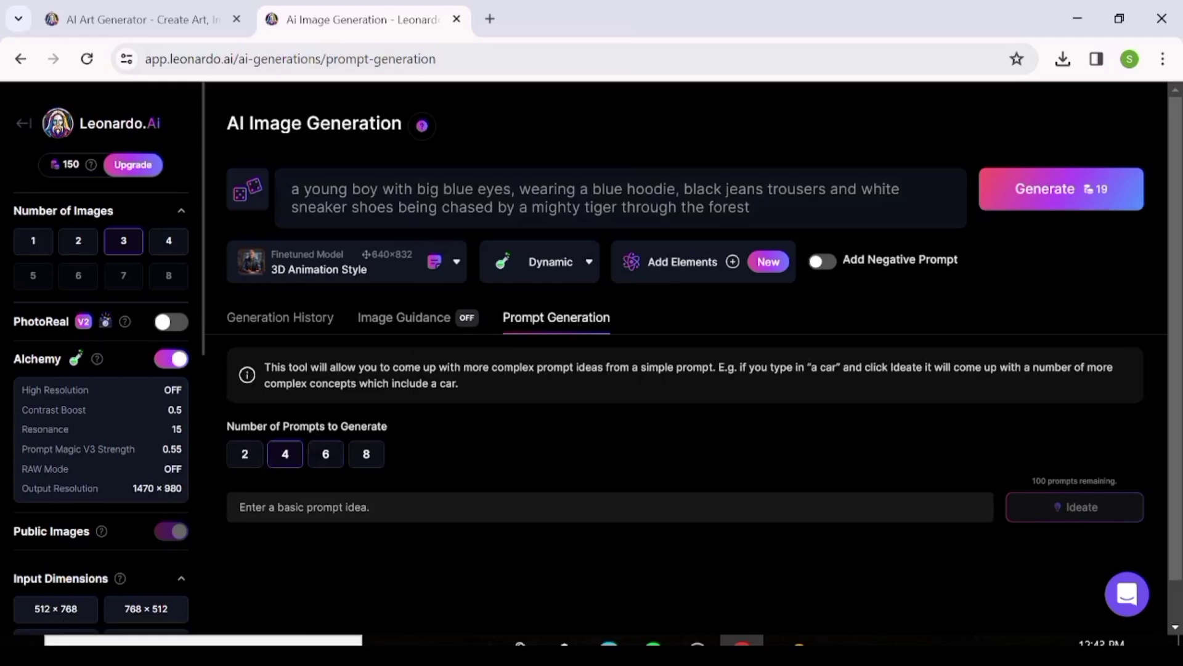
drag(750, 207, 291, 189)
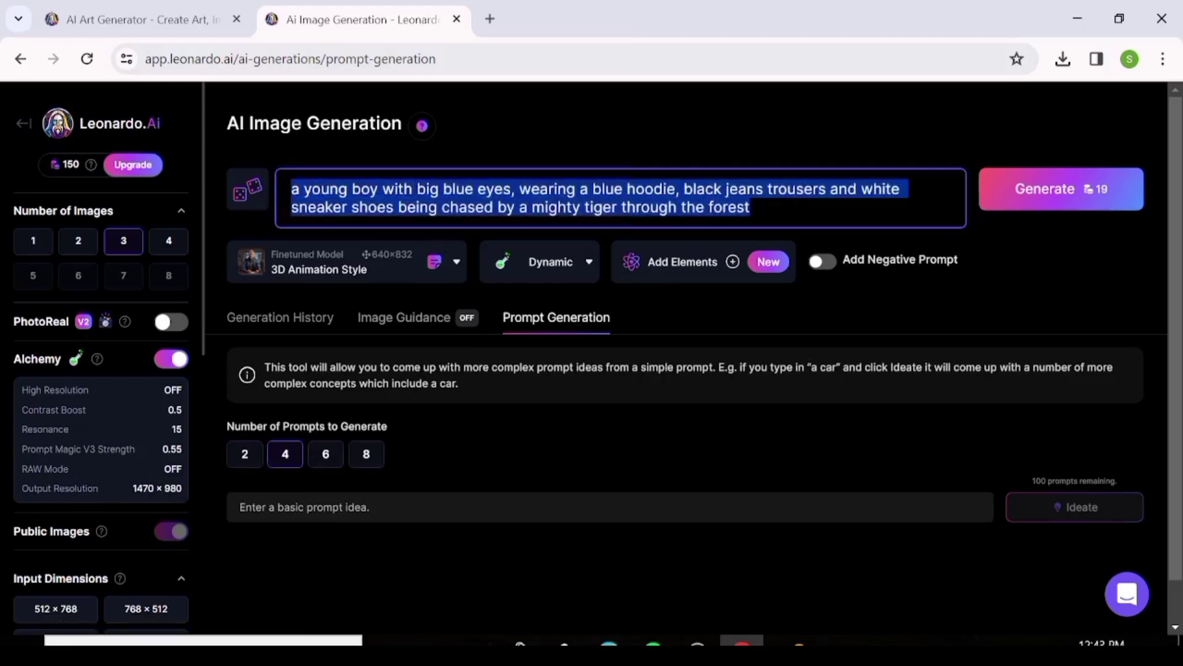
right_click(342, 194)
right_click(398, 284)
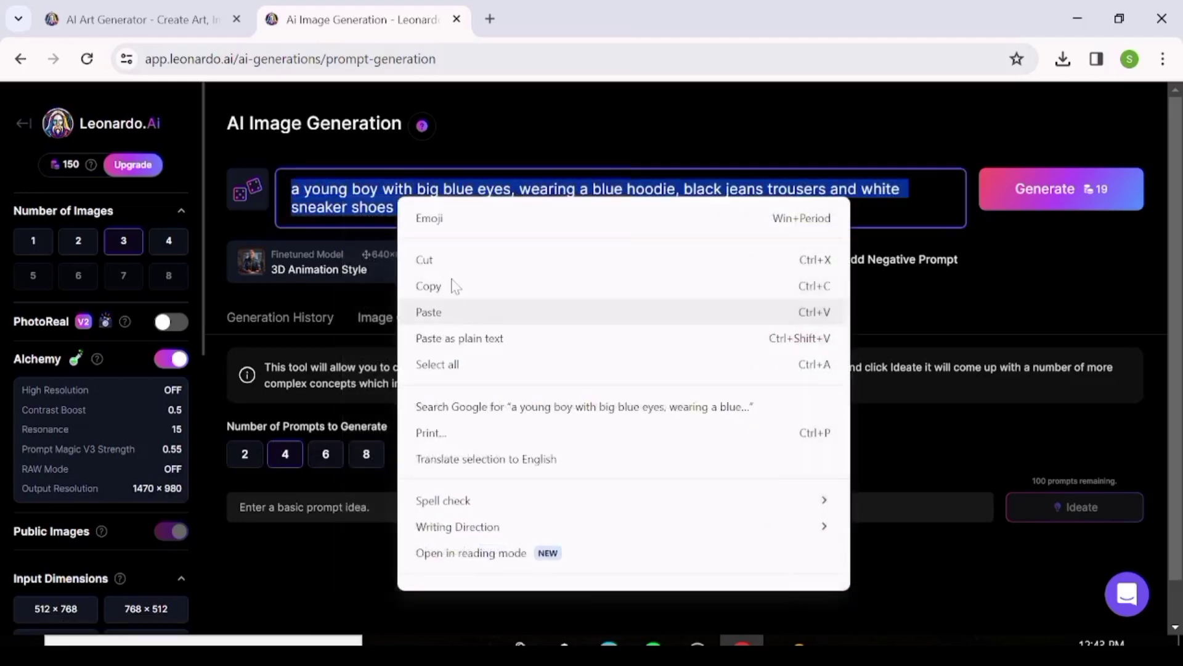
click(455, 287)
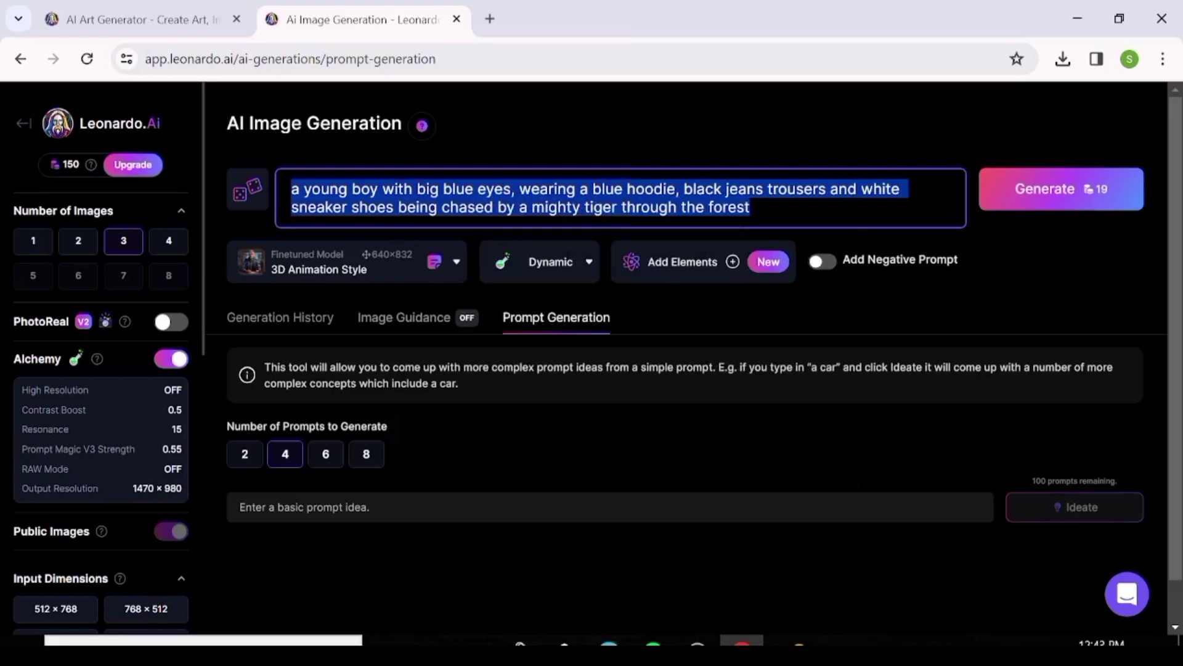
right_click(262, 504)
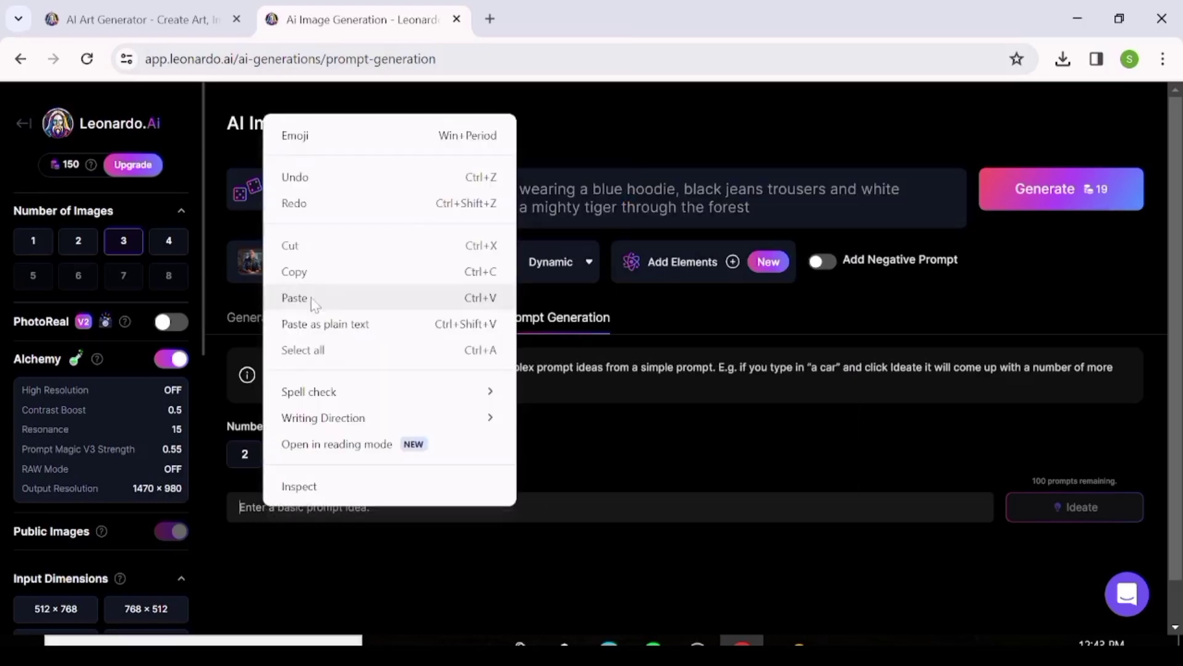
click(395, 578)
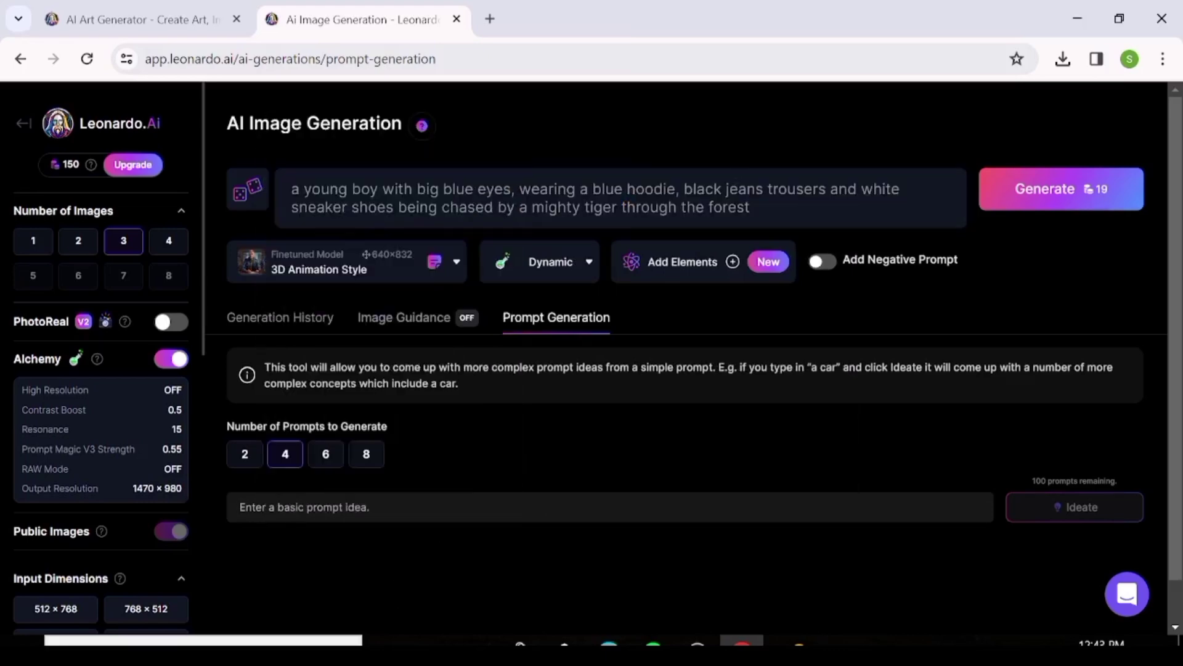
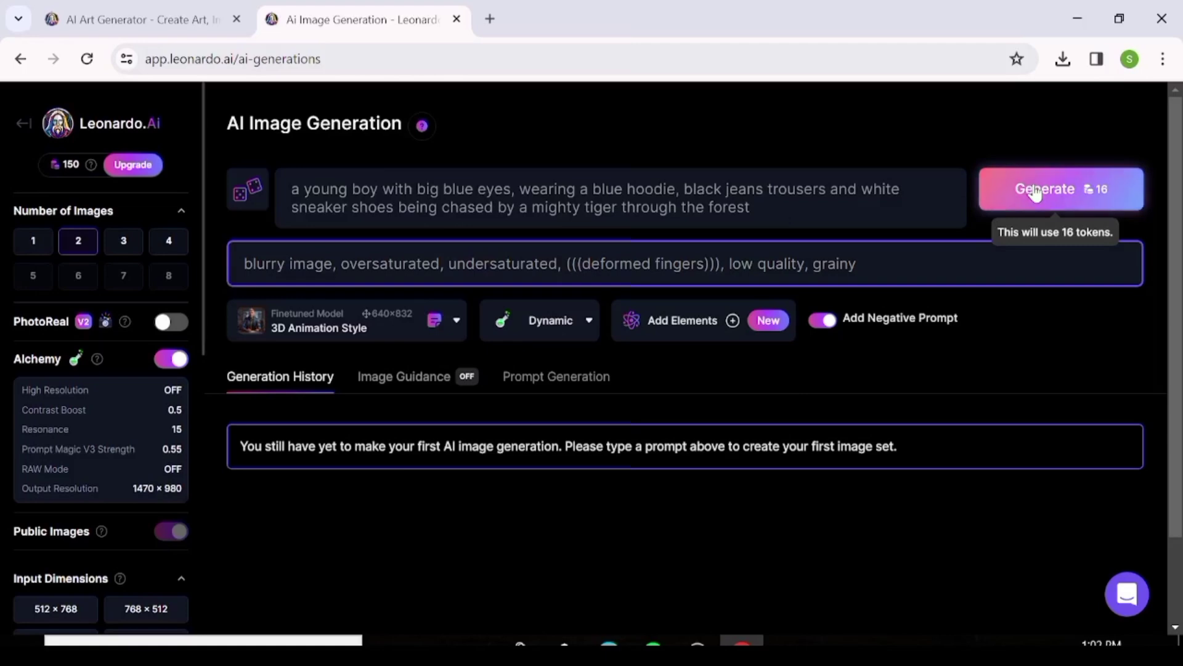
Generate two images from the boy-and-tiger prompt with the negative prompt, and inspect the results.
click(1034, 186)
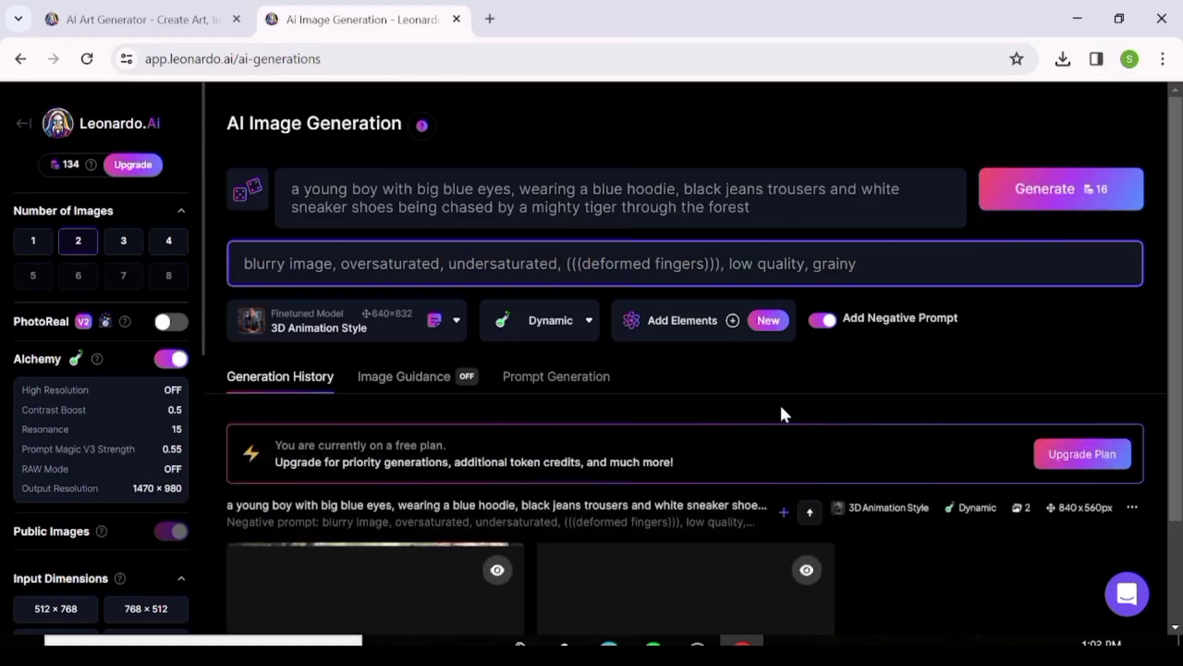
scroll(781, 408, down, 2)
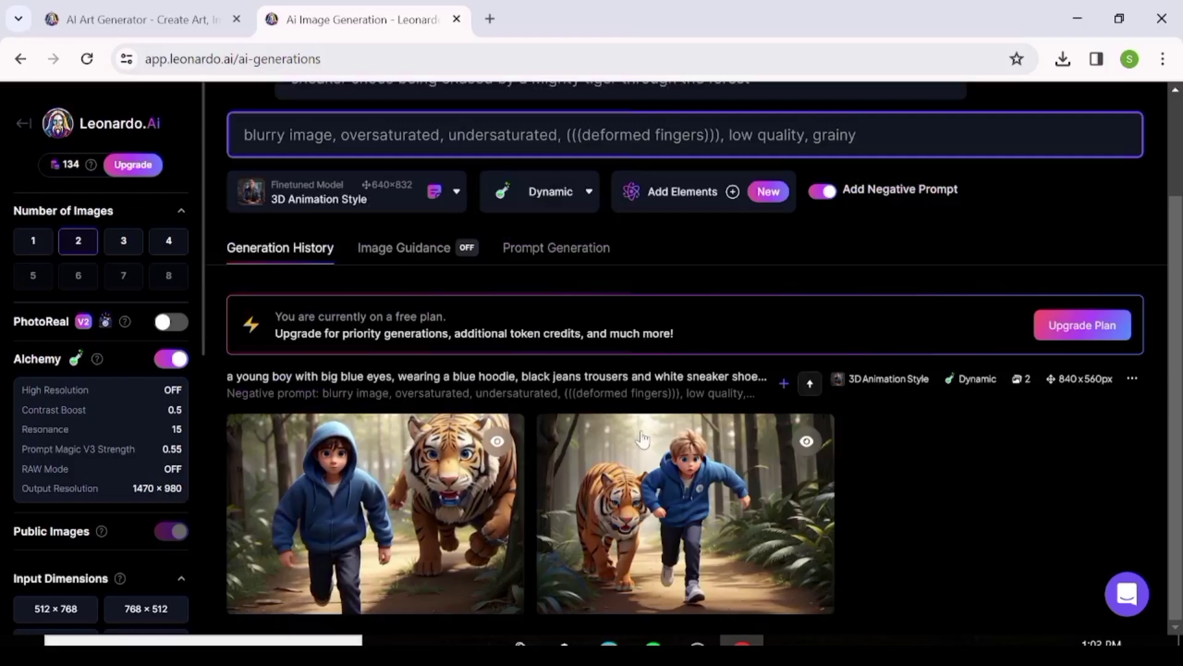
mouse_move(602, 586)
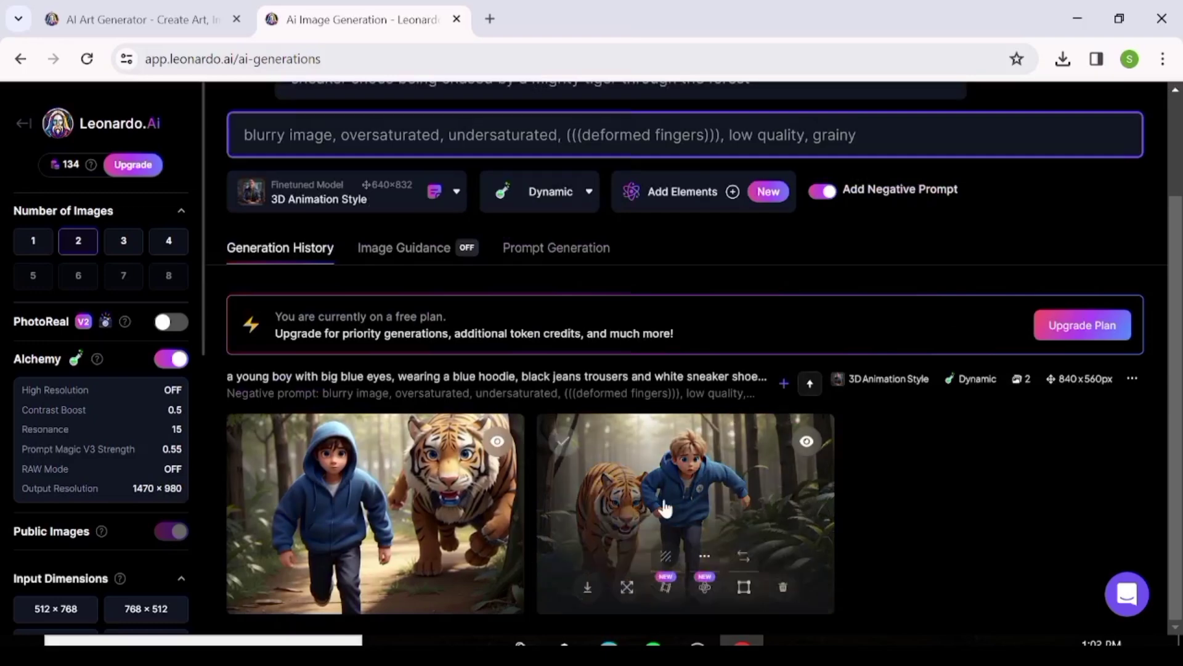
mouse_move(472, 542)
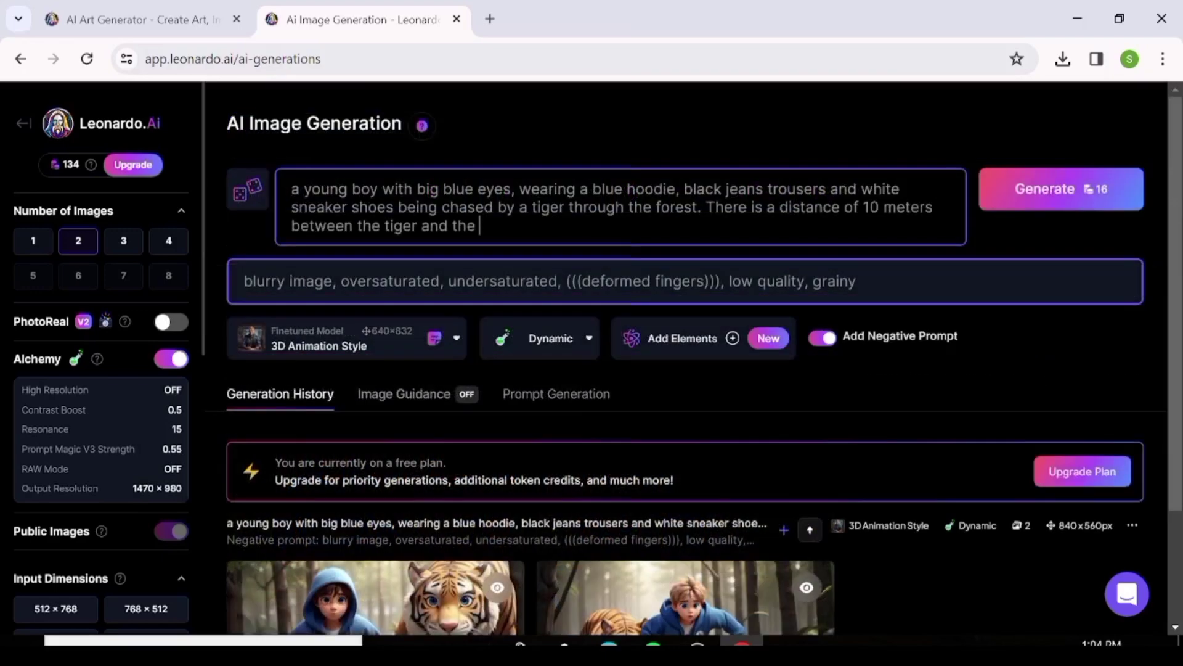
Complete the prompt's last sentence with "between the tiger and the boy" and generate new images.
text(oy)
key(Return)
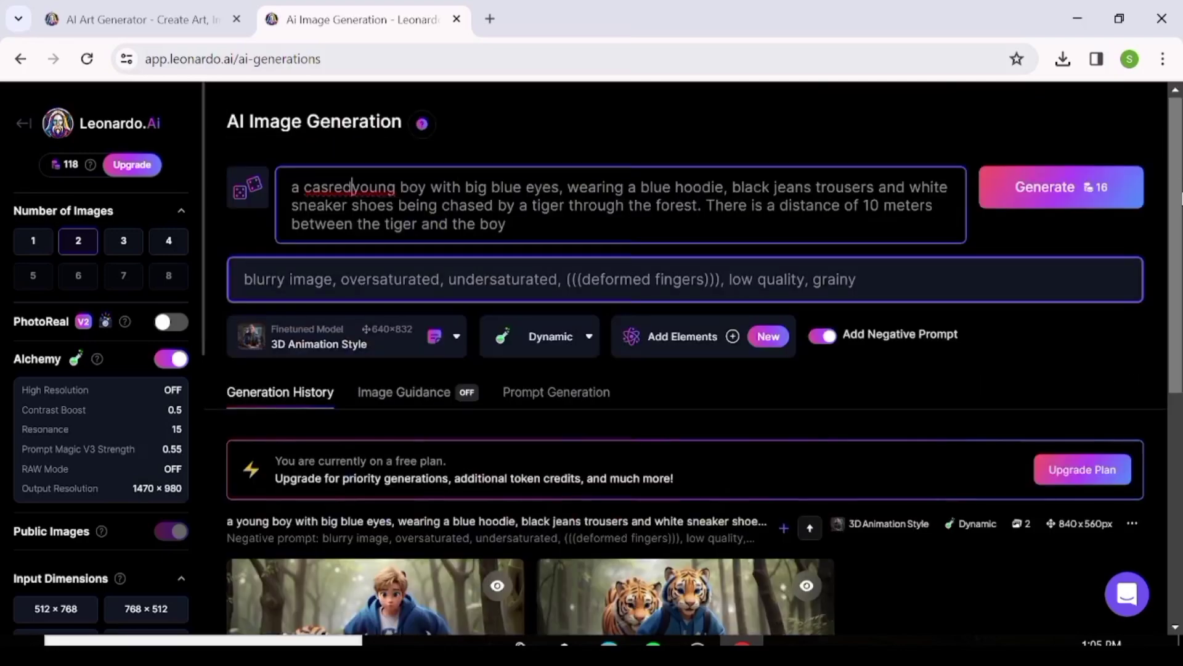
Correct the misspelled word "casred" before "young boy" in the image prompt to "scared".
key(BackSpace)
key(BackSpace)
key(BackSpace)
key(BackSpace)
key(BackSpace)
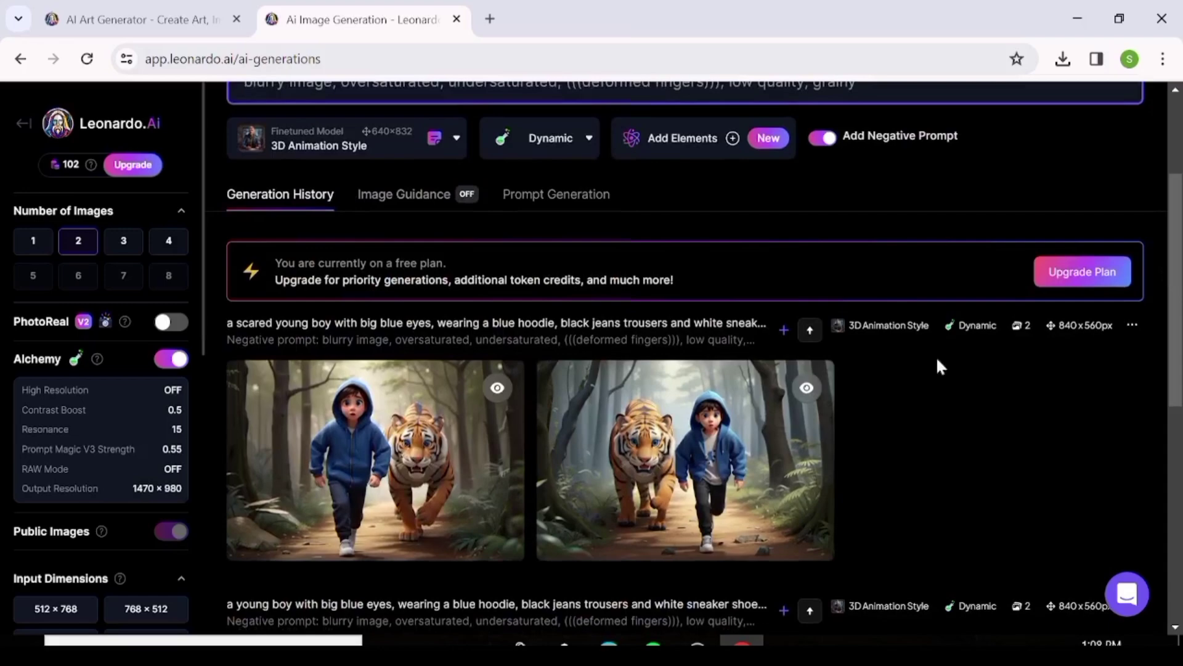
Copy the whole image prompt into Prompt Generation as the basic idea and ideate 4 new prompts from it.
key(ctrl+a)
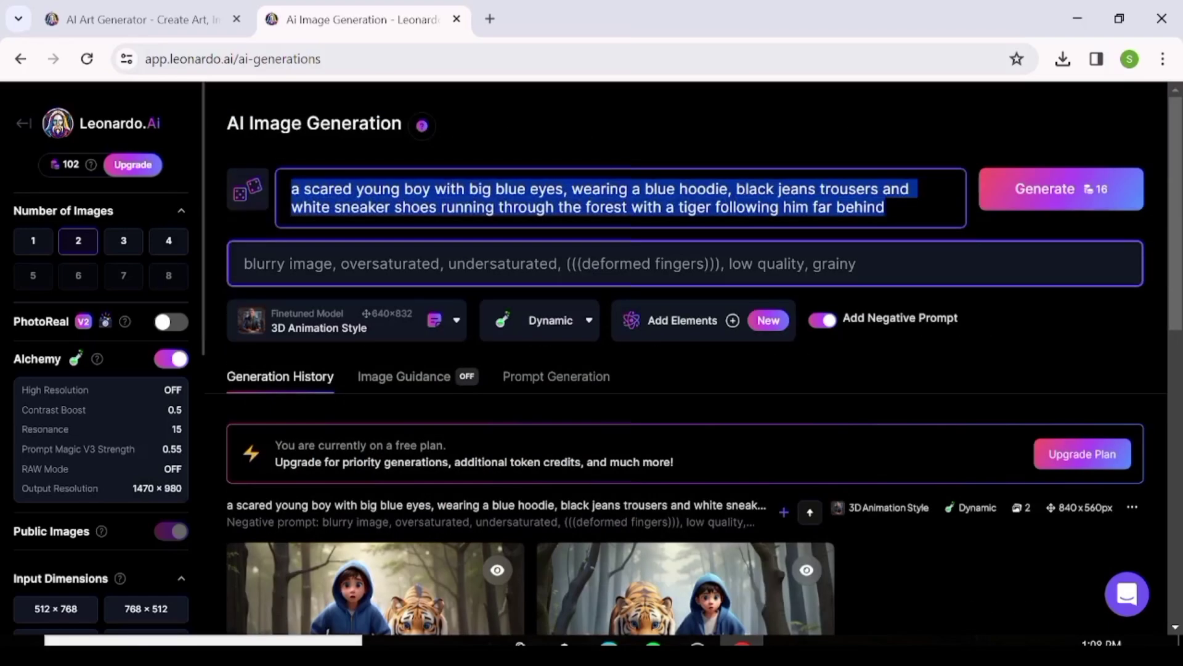
right_click(305, 196)
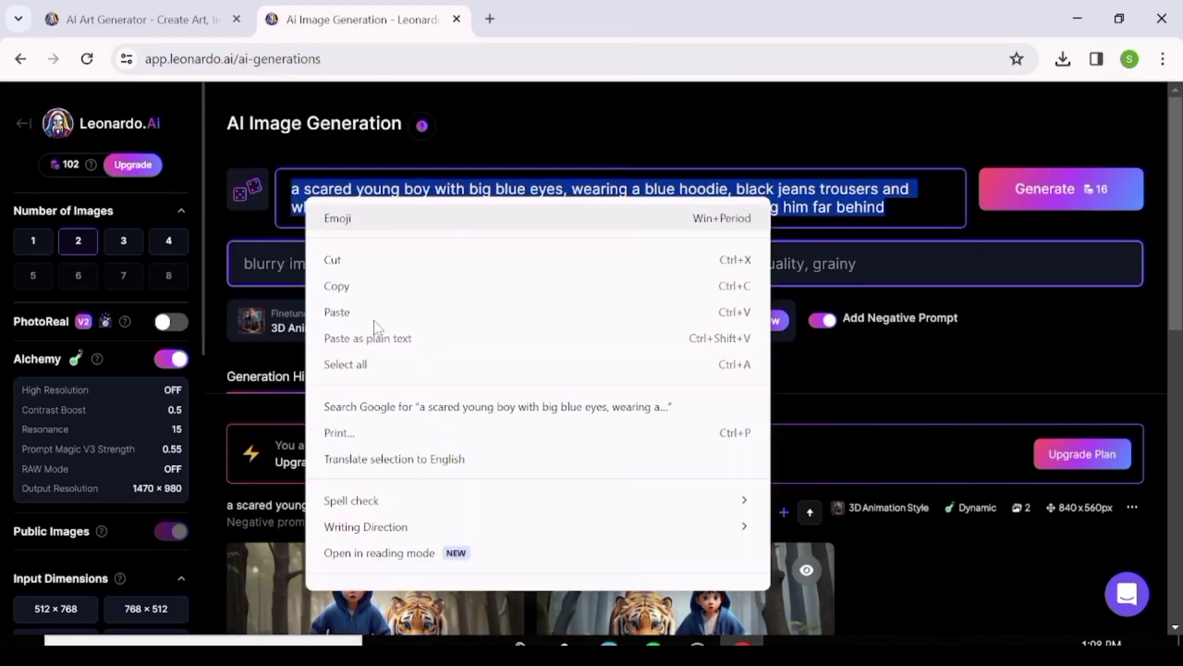
click(336, 286)
scroll(586, 277, down, 2)
click(586, 272)
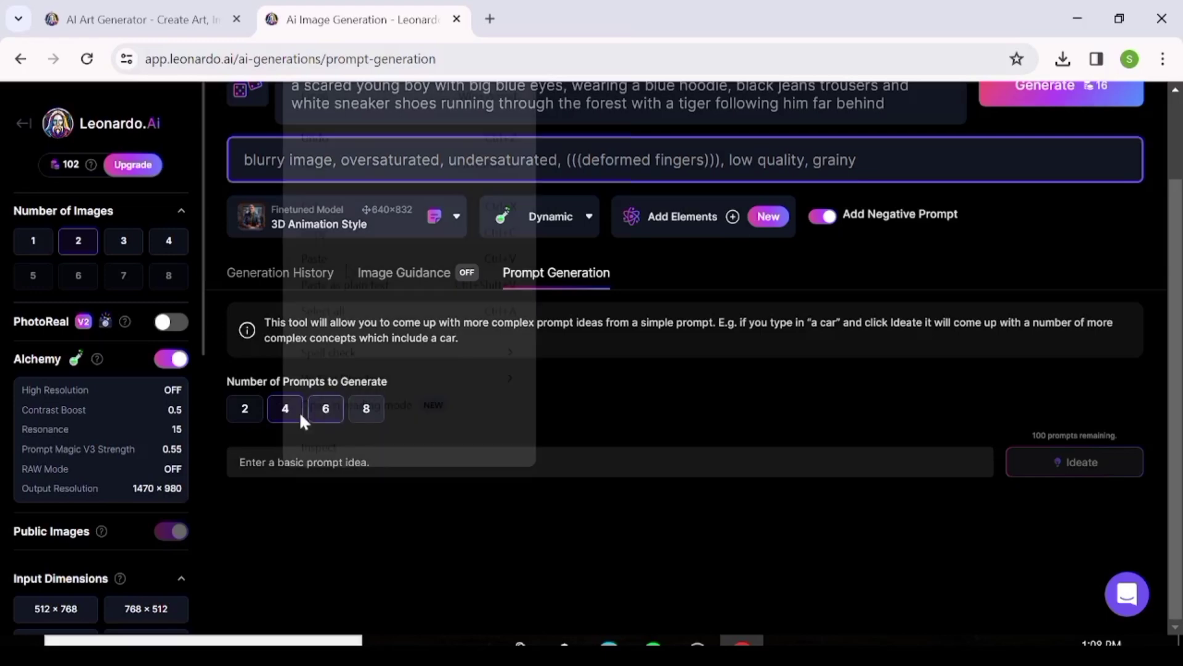
right_click(285, 466)
click(349, 264)
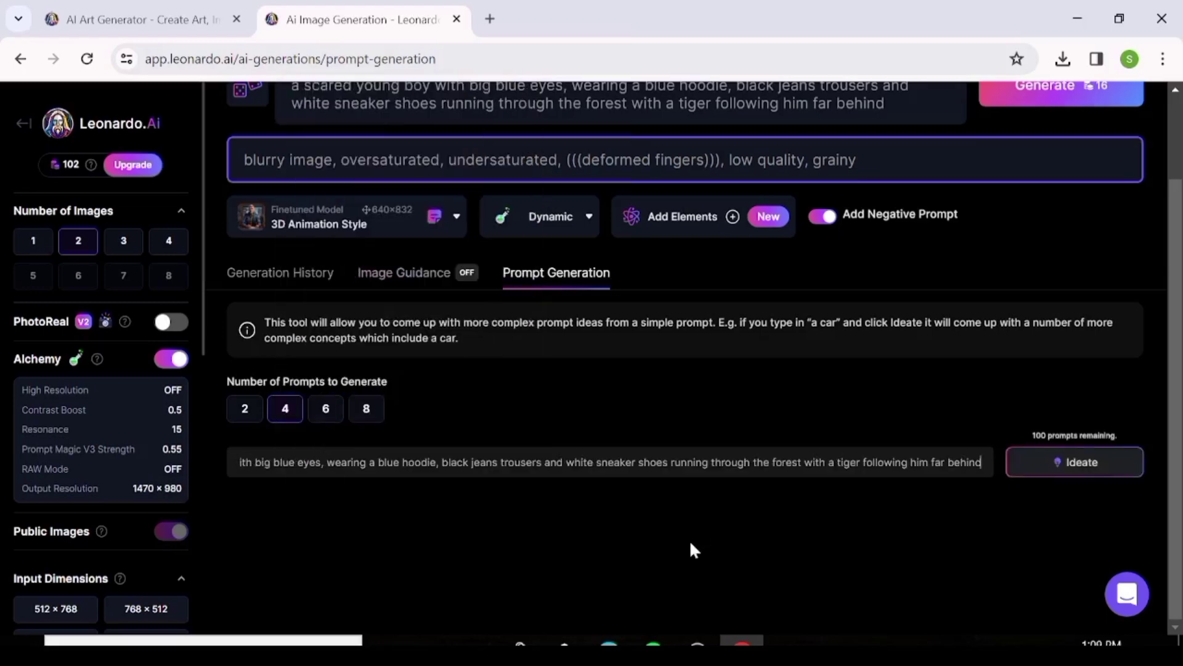
click(1100, 462)
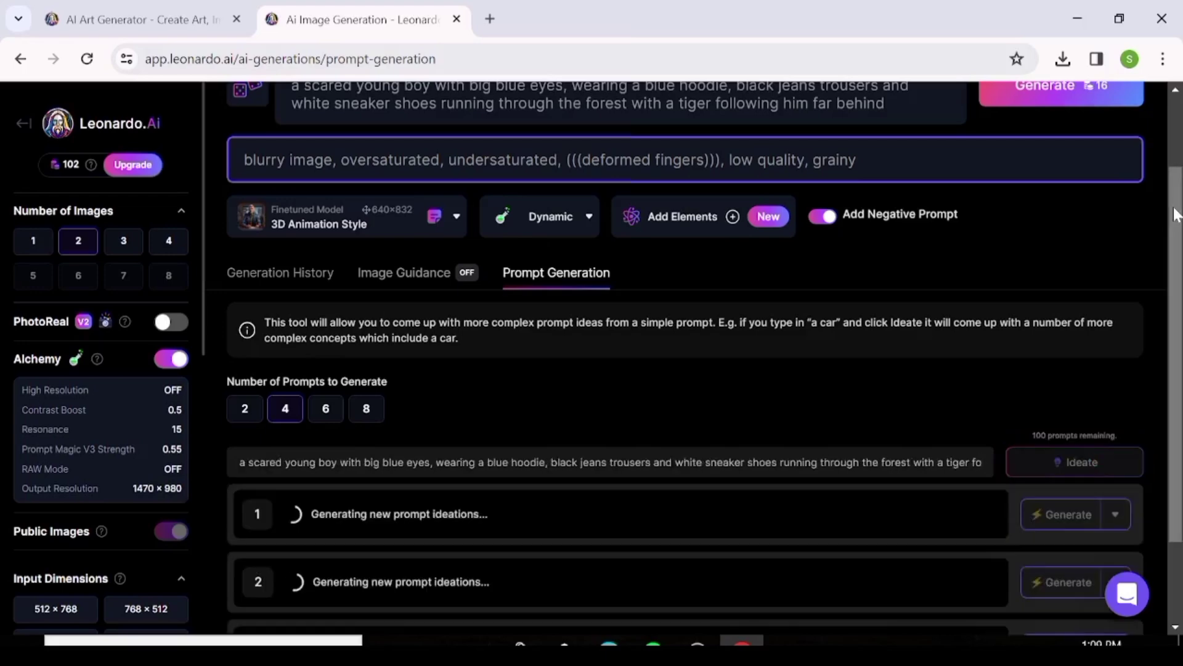
scroll(570, 261, down, 2)
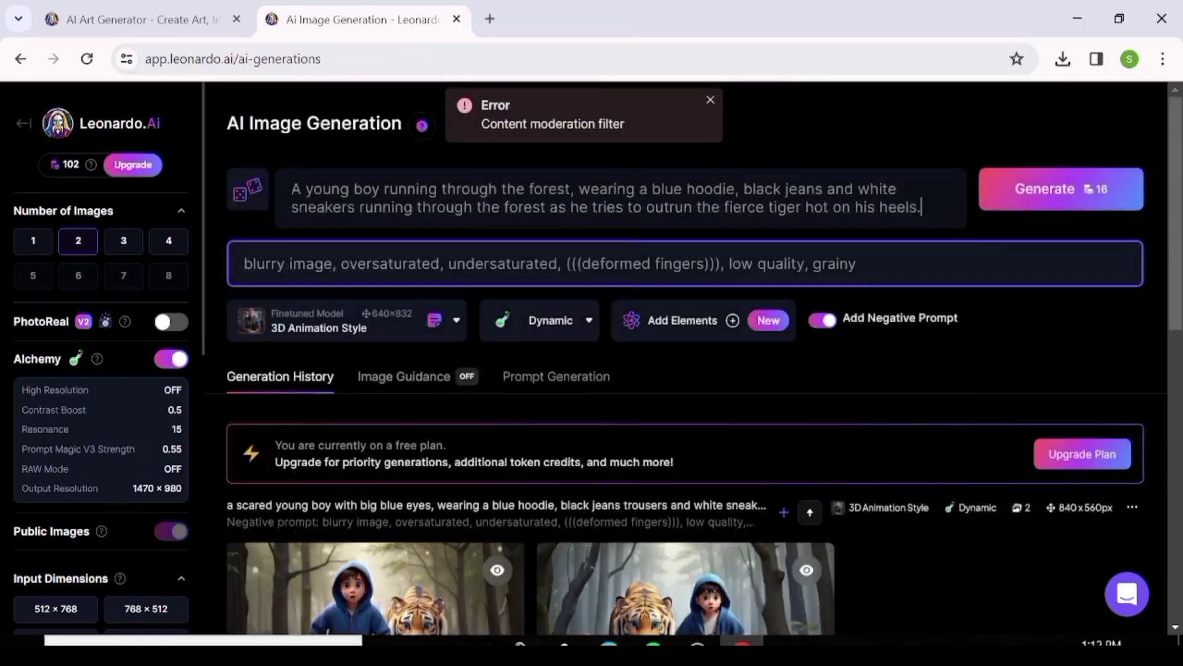
Replace "hot on his heels." at the end of the image prompt with "behind him" and generate two new images.
drag(922, 207, 801, 207)
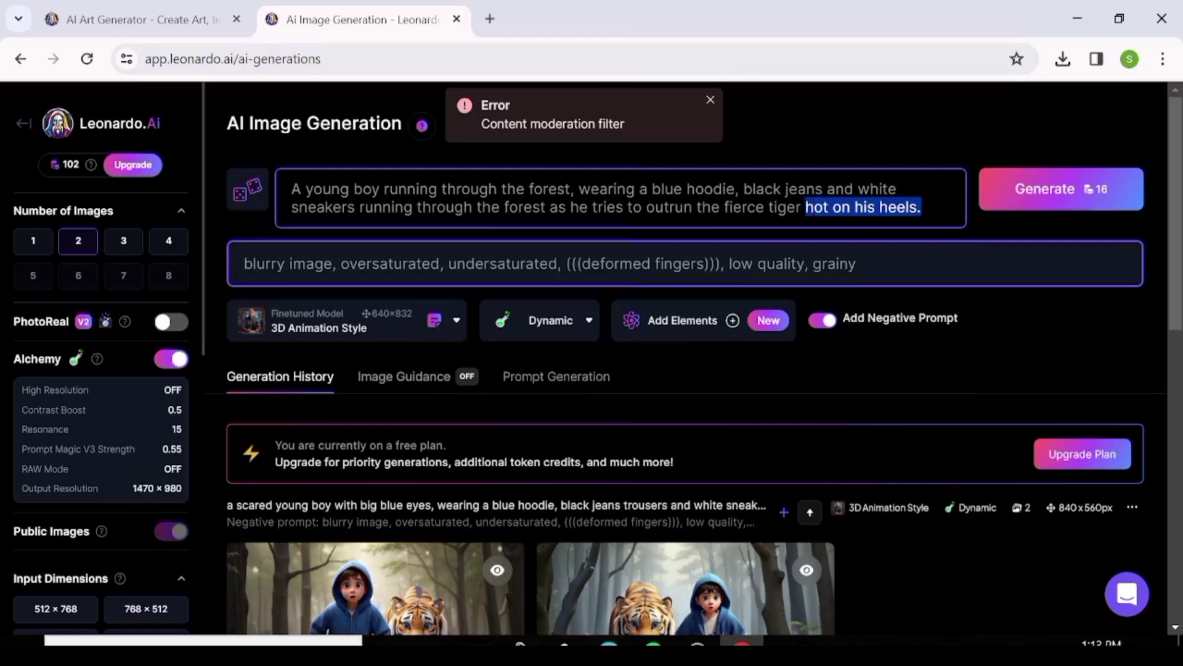
key(BackSpace)
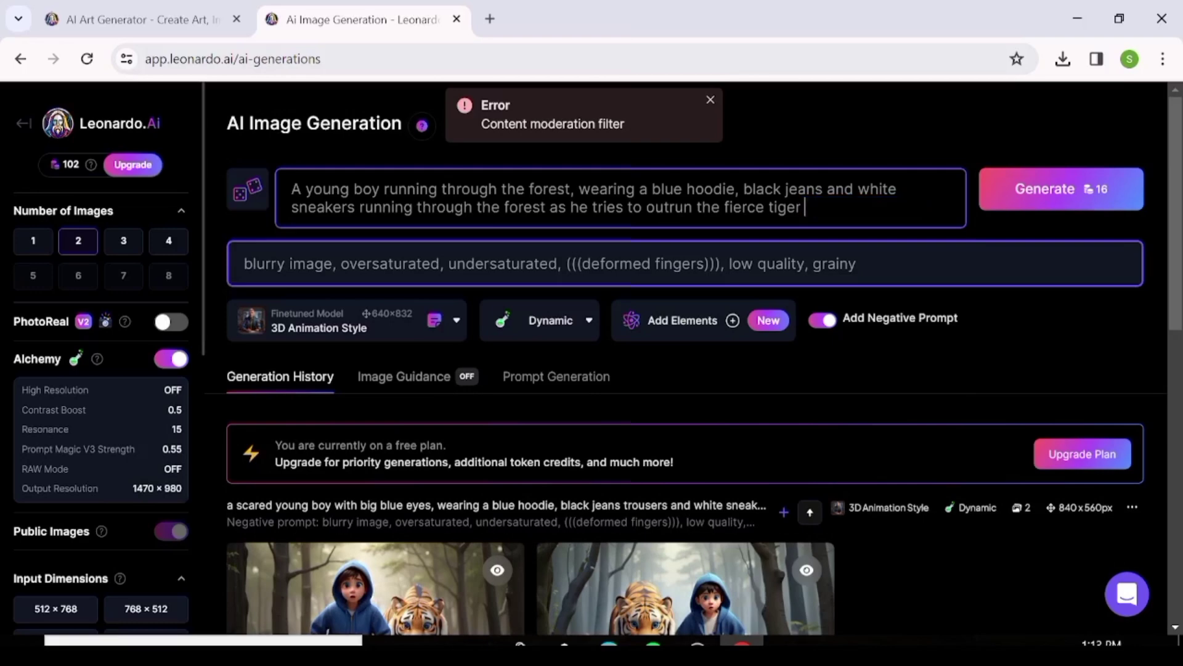
key(Return)
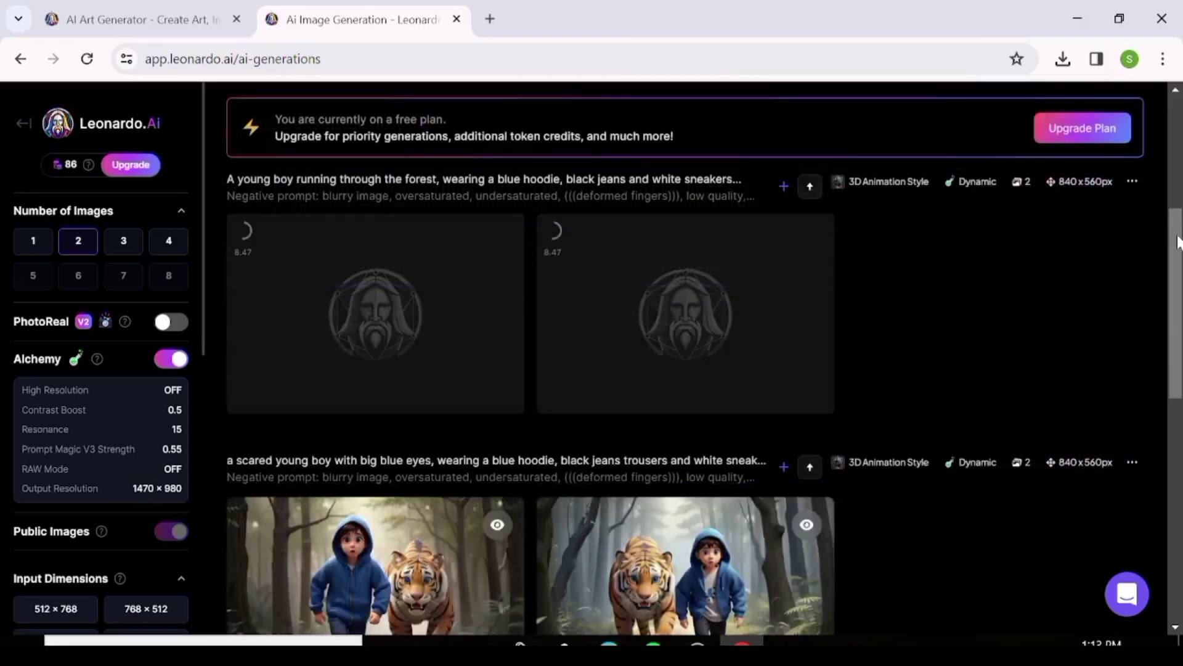
scroll(1163, 166, up, 4)
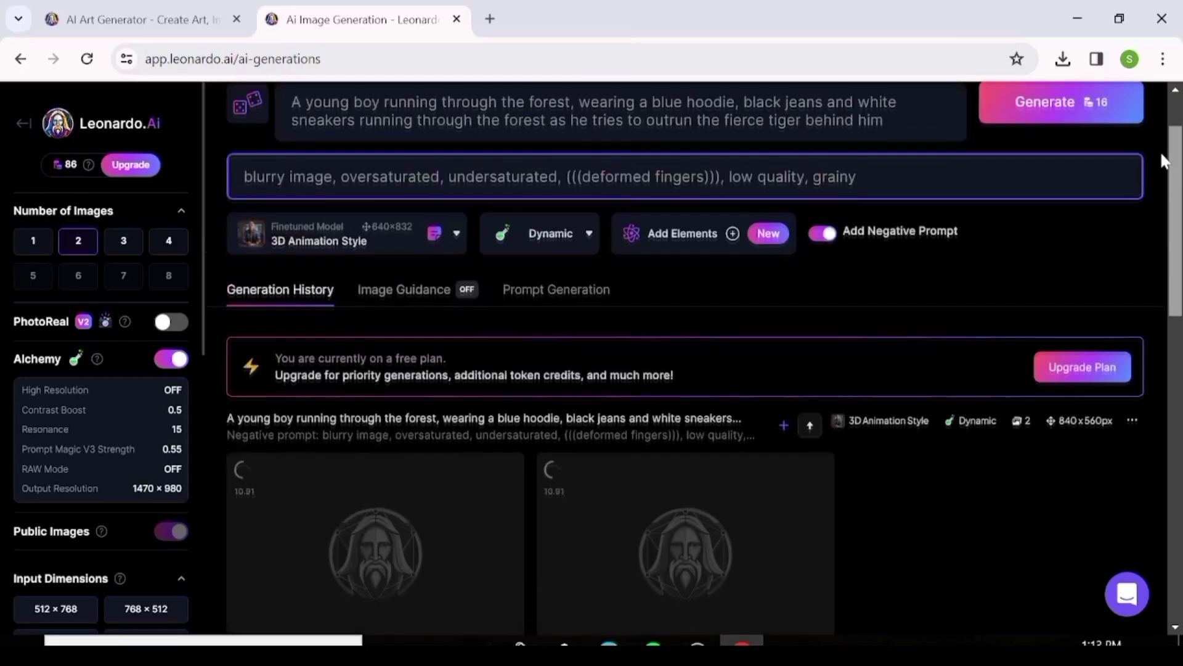
scroll(1161, 159, down, 5)
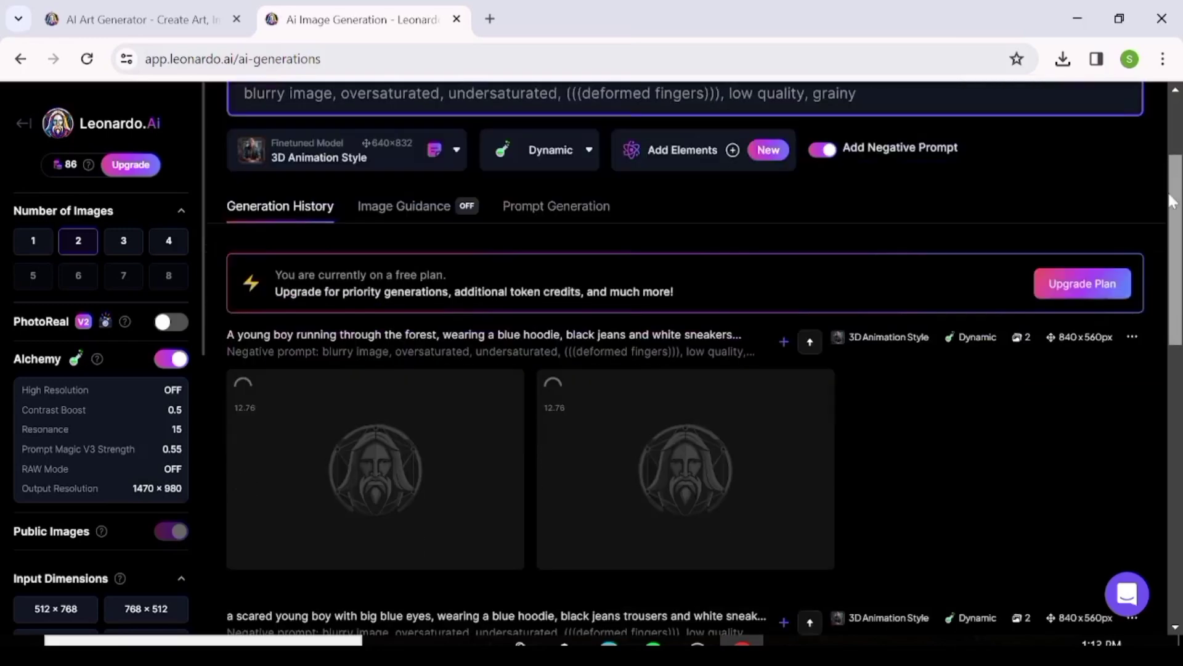
Enlarge the new image of the tiger running beside the boy, examine it at full size, and close it.
click(738, 188)
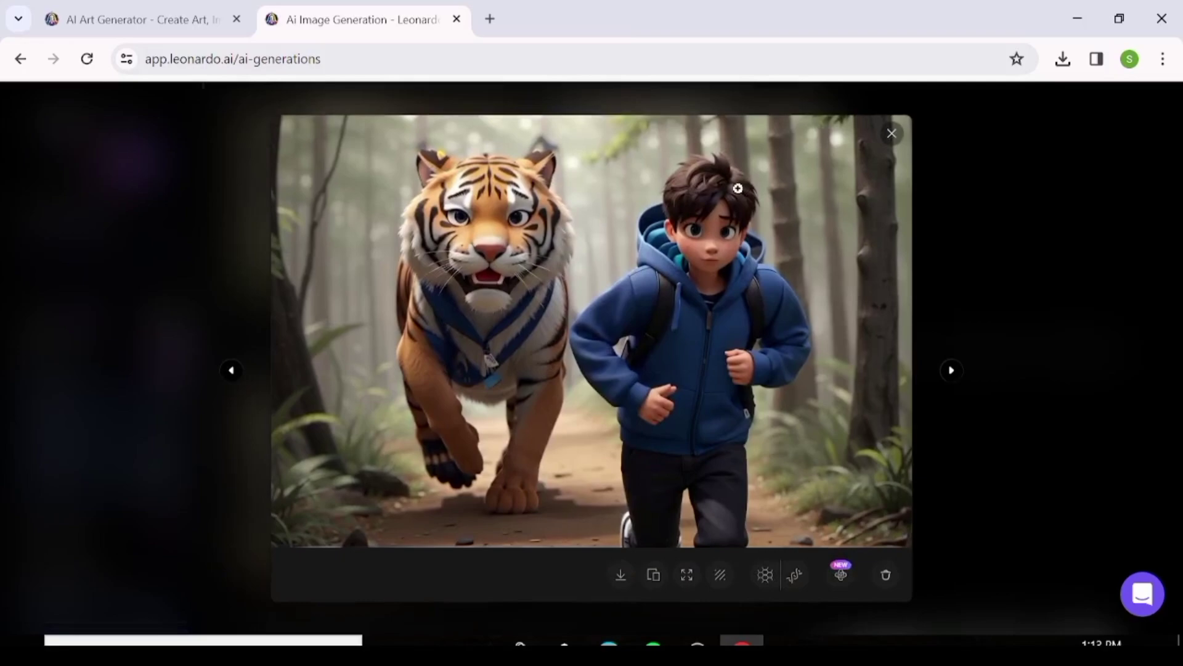
click(737, 188)
click(1032, 198)
click(1065, 222)
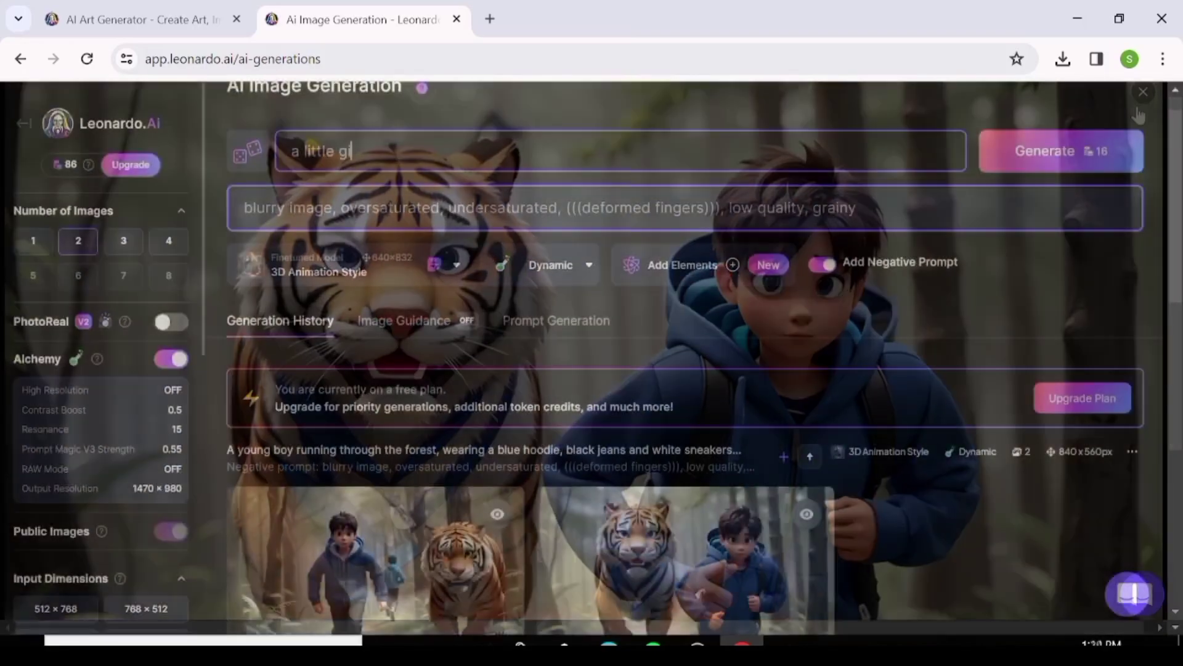
Write and copy the image prompt "a little girl with big blue eyes, playing with her white pet bunny in a meadow full of colorful flowers and butterflies".
text(rl with)
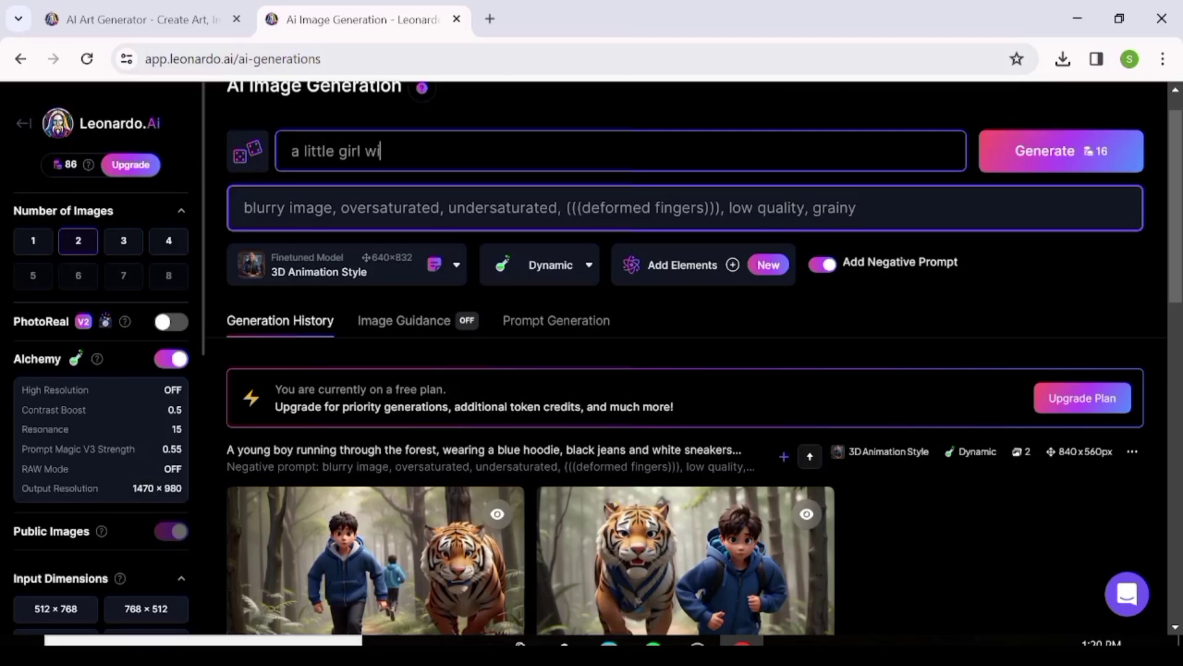
text(big blue eyes, playing with her white pet bunny in a meadow full of colorful flowers and butterflies)
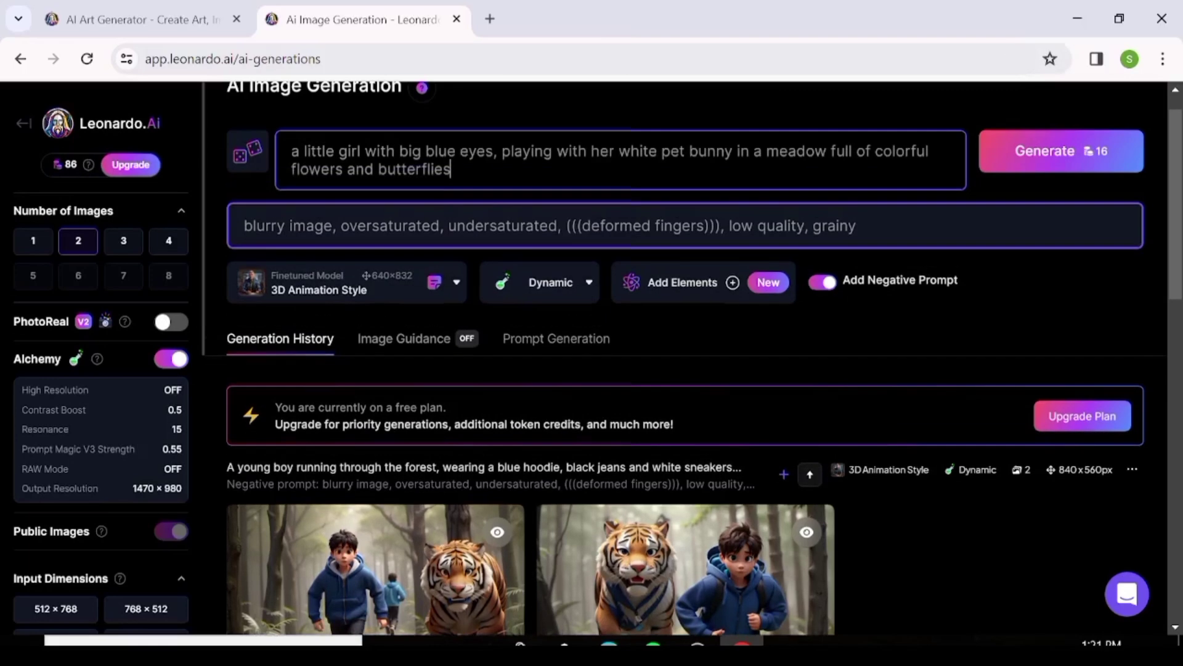
key(ctrl+a)
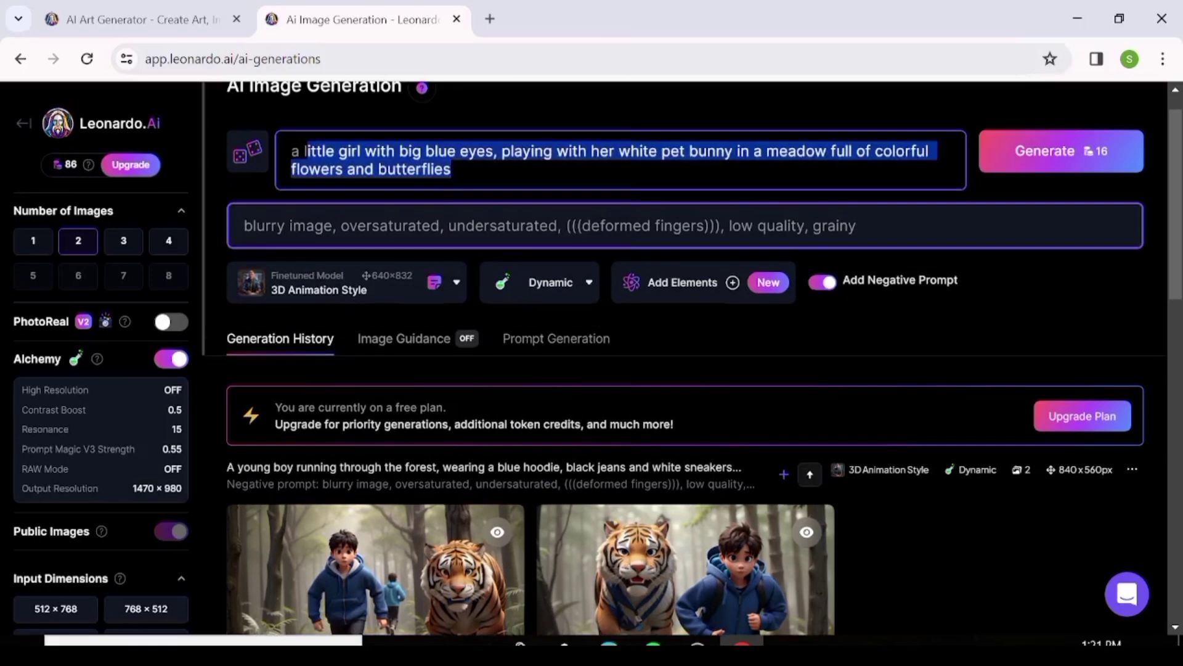
right_click(372, 165)
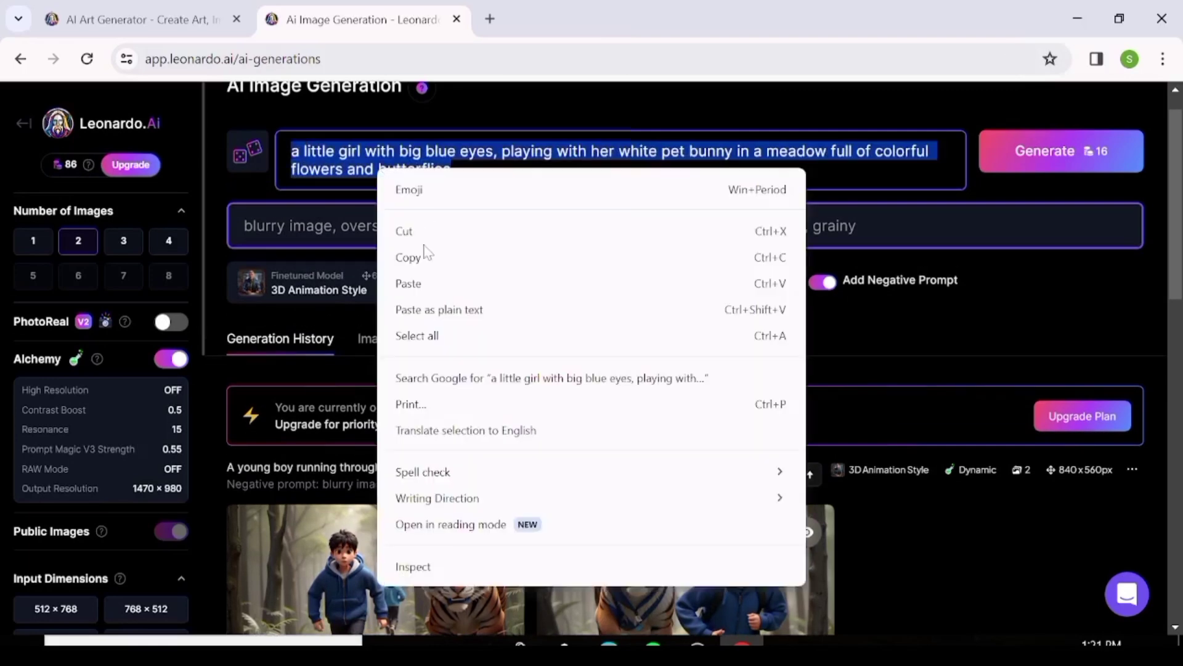
click(446, 257)
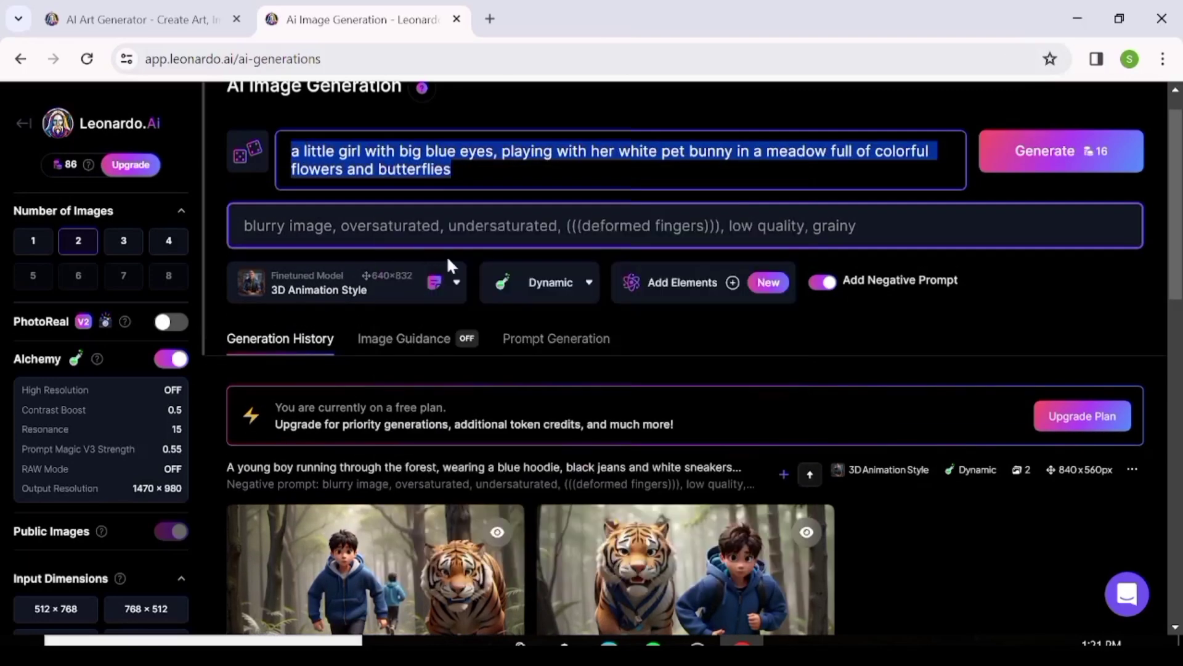
Paste the little-girl prompt into Prompt Generation as the basic idea and ideate 4 new prompts from it.
click(564, 345)
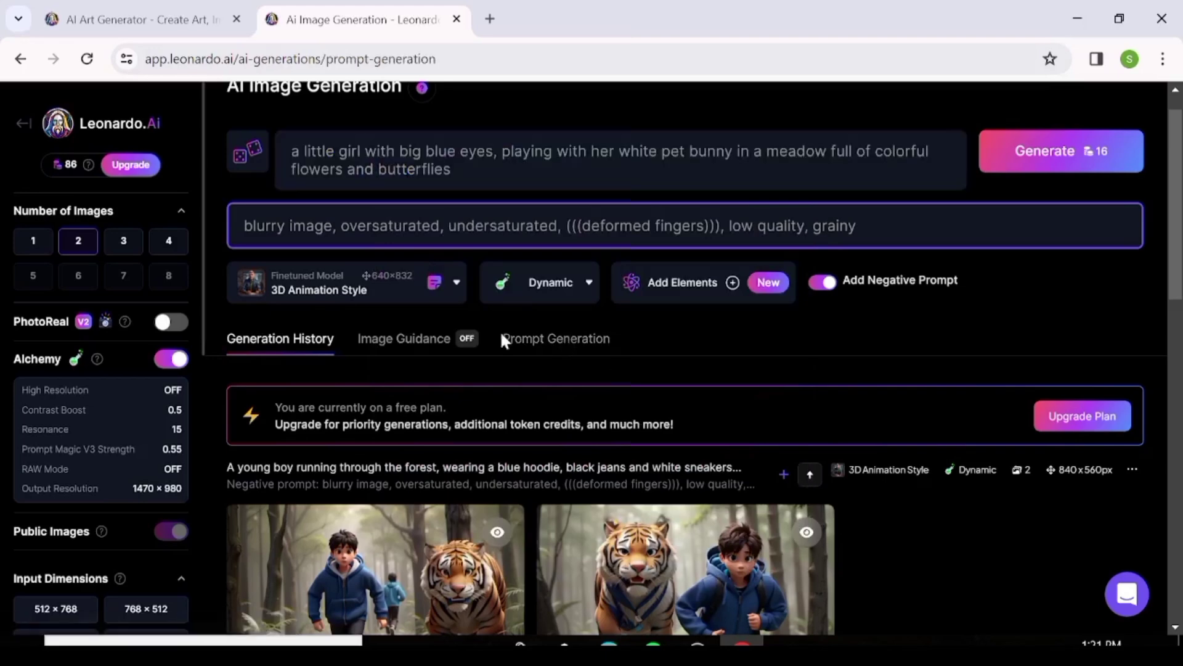
click(586, 343)
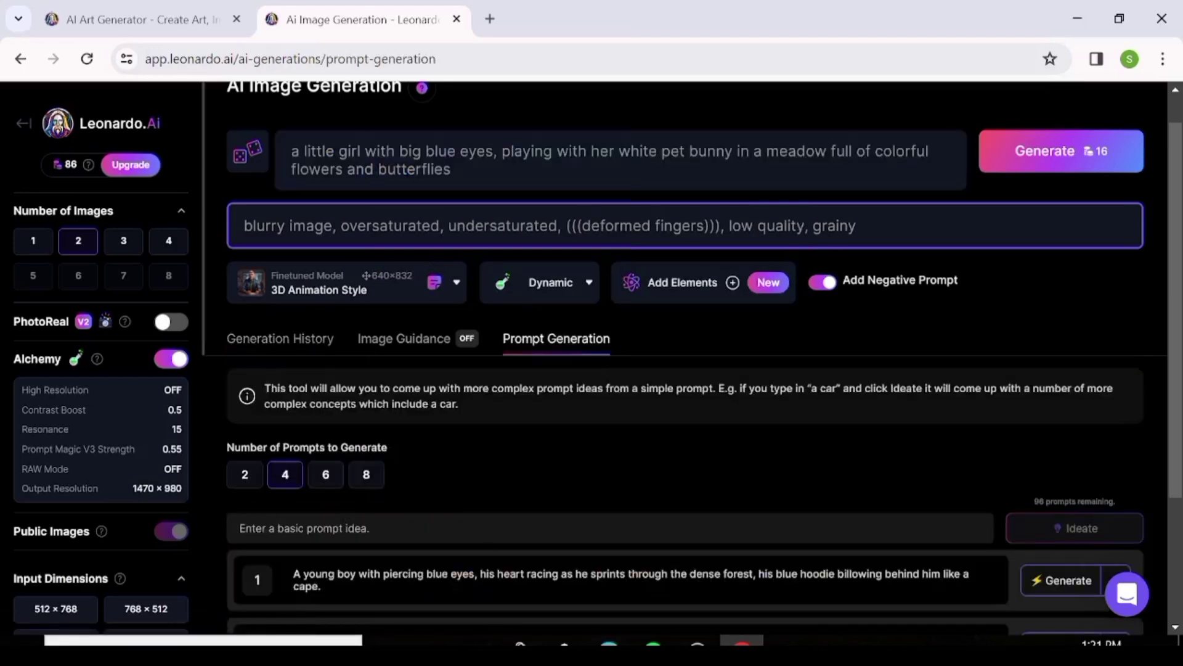
right_click(400, 529)
click(399, 529)
right_click(388, 529)
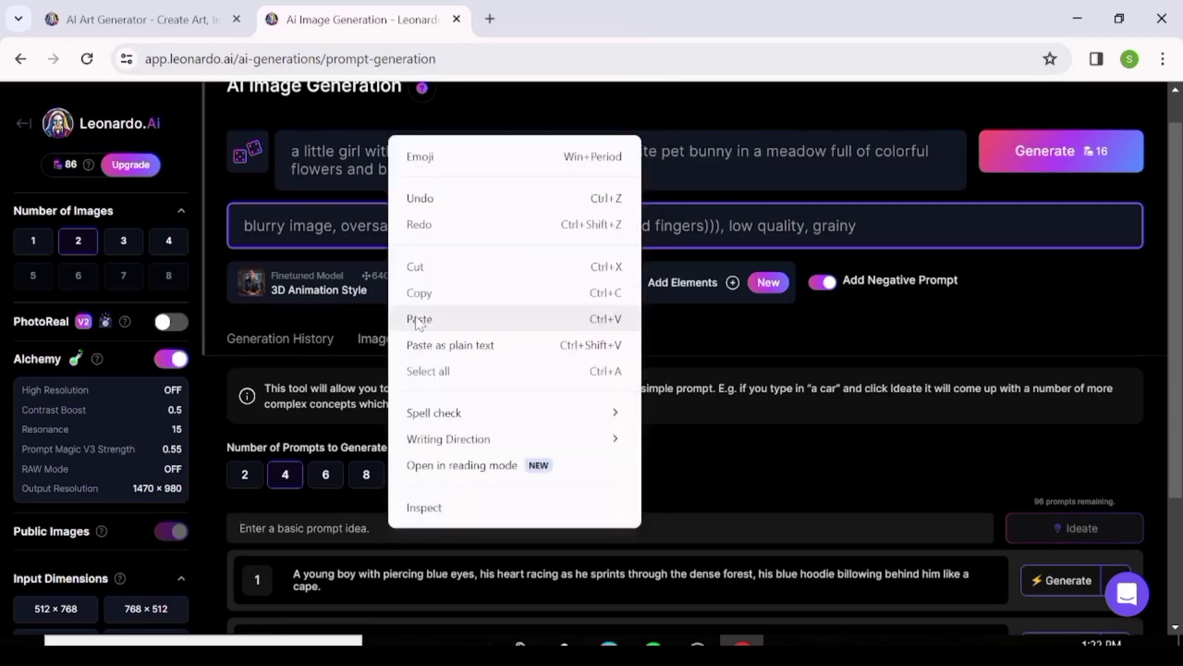
click(416, 319)
click(1047, 528)
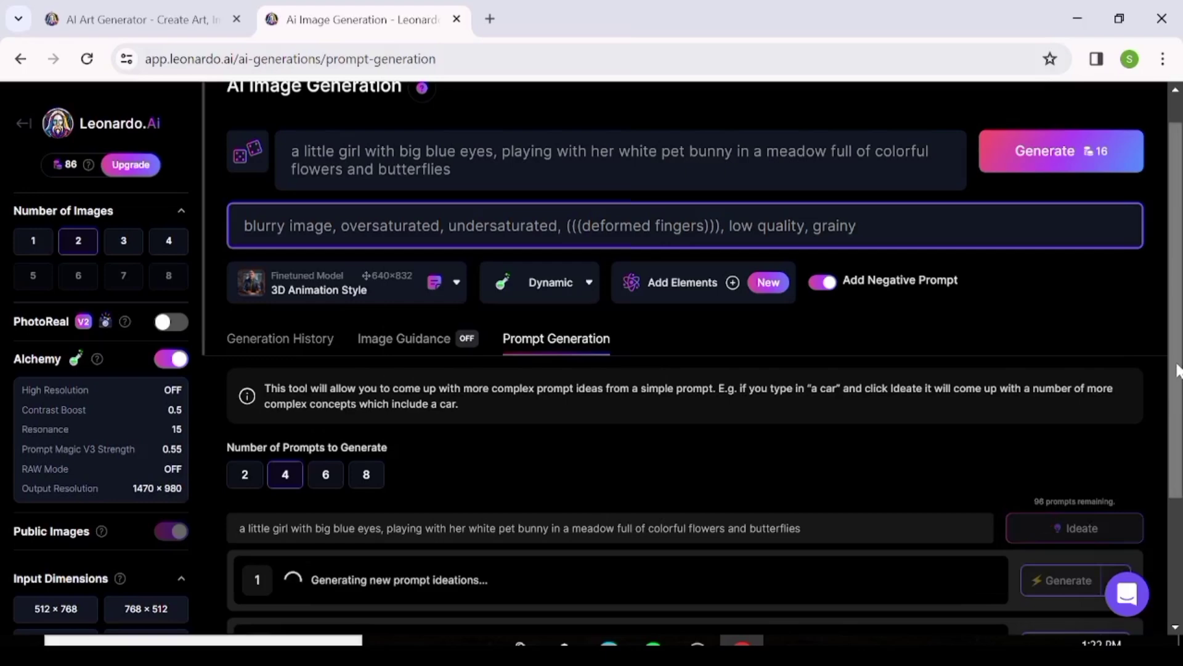
Generate images from the second idea, about the girl chasing her fluffy white bunny, and enlarge the second image.
drag(1178, 406, 1179, 545)
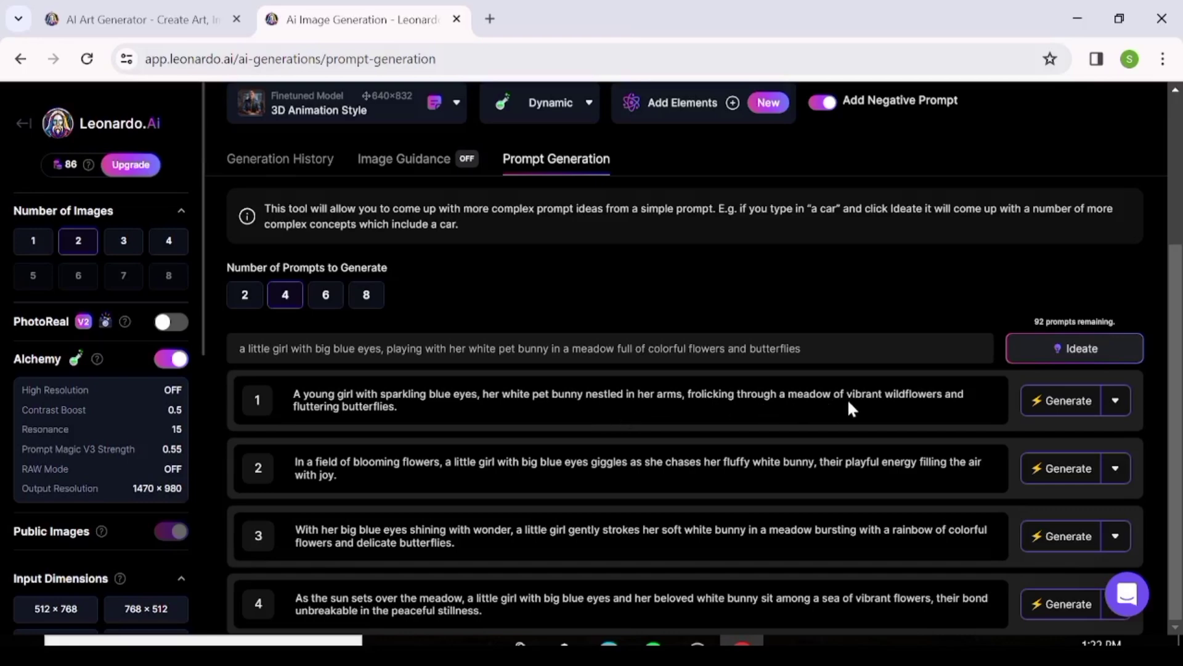
click(1071, 468)
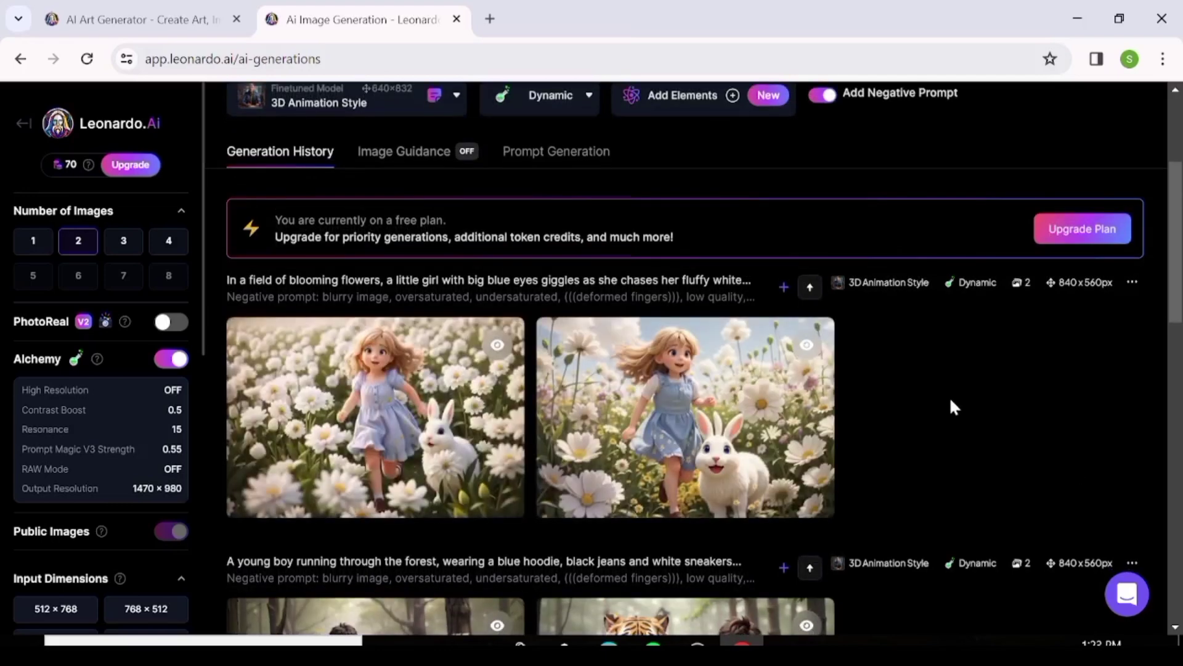
mouse_move(655, 431)
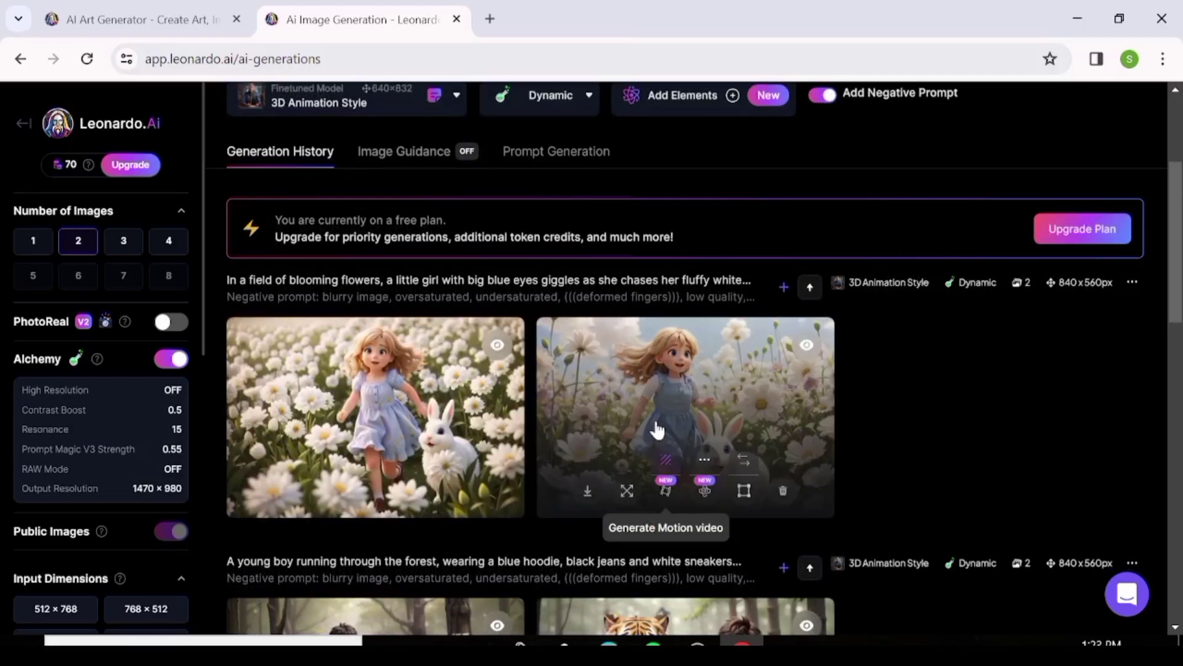
click(662, 378)
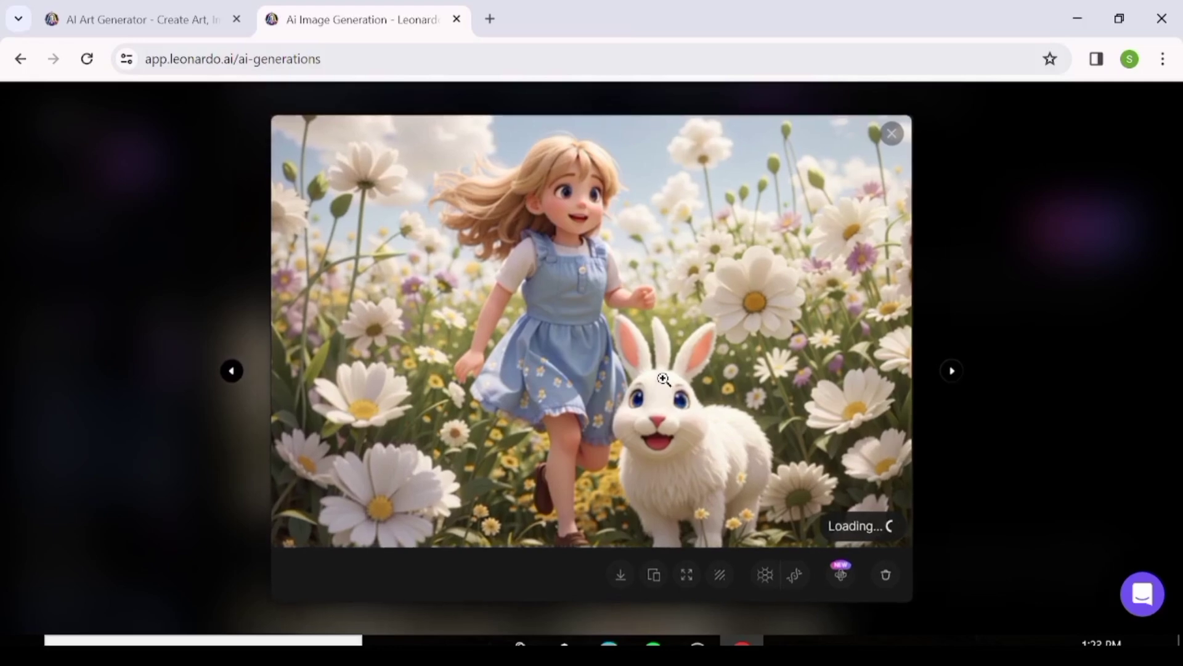
Download the enlarged girl-and-bunny image, review its other editing options such as Unzoom, and close the preview.
click(620, 574)
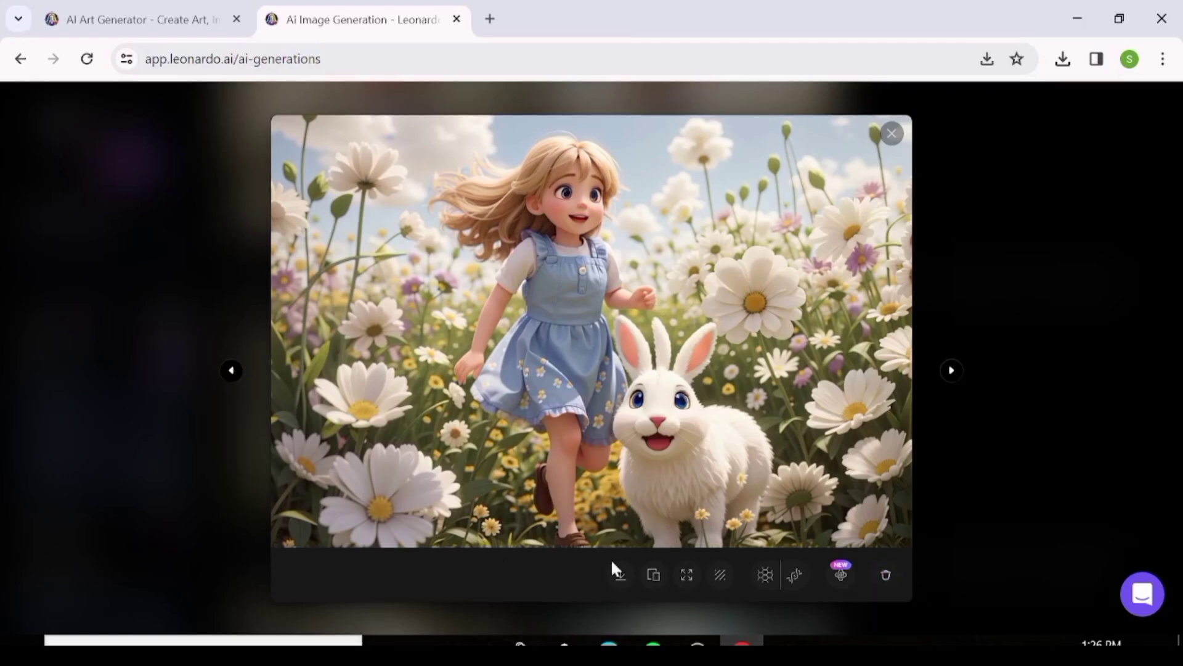
click(609, 583)
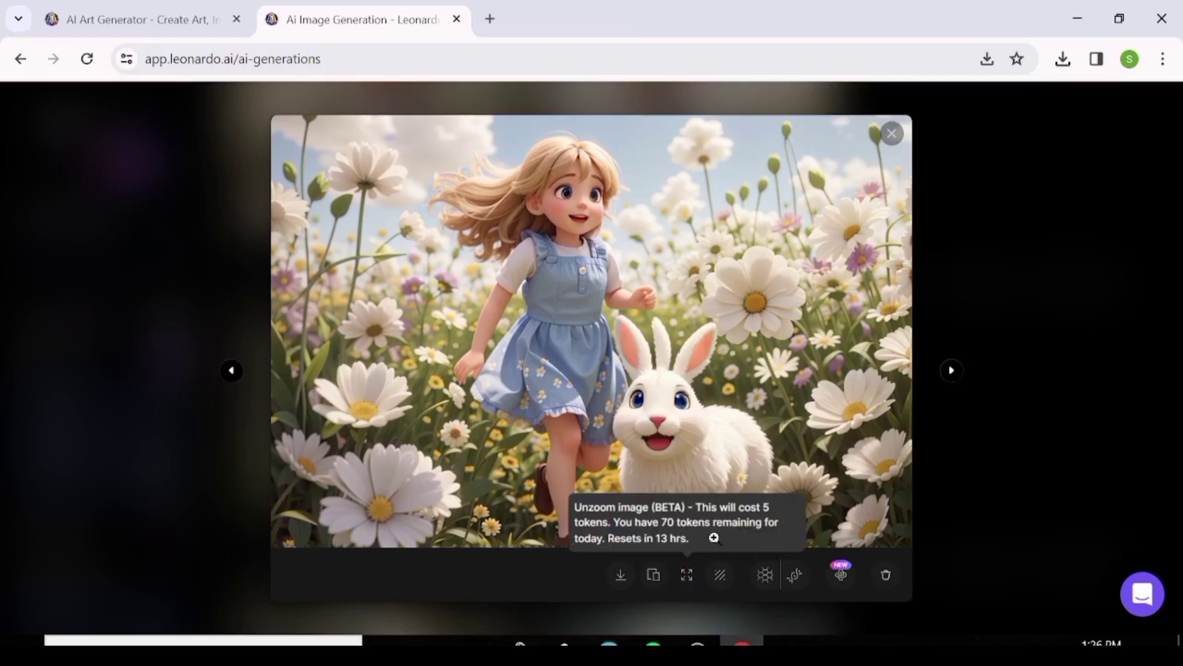
click(715, 579)
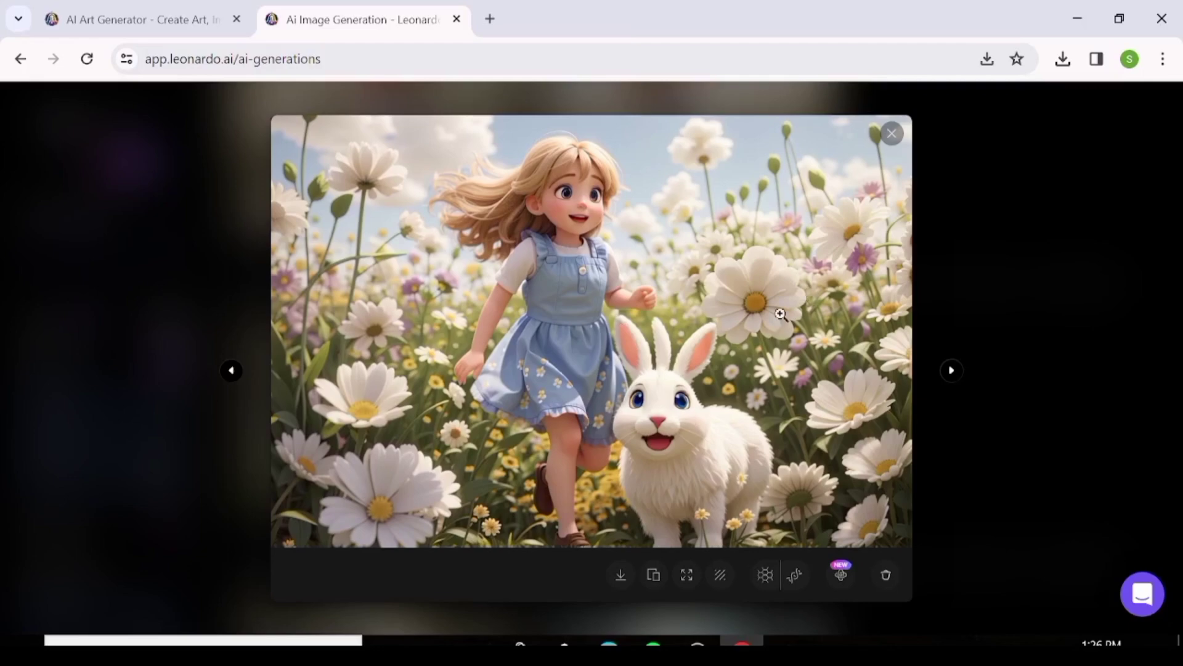
click(1159, 166)
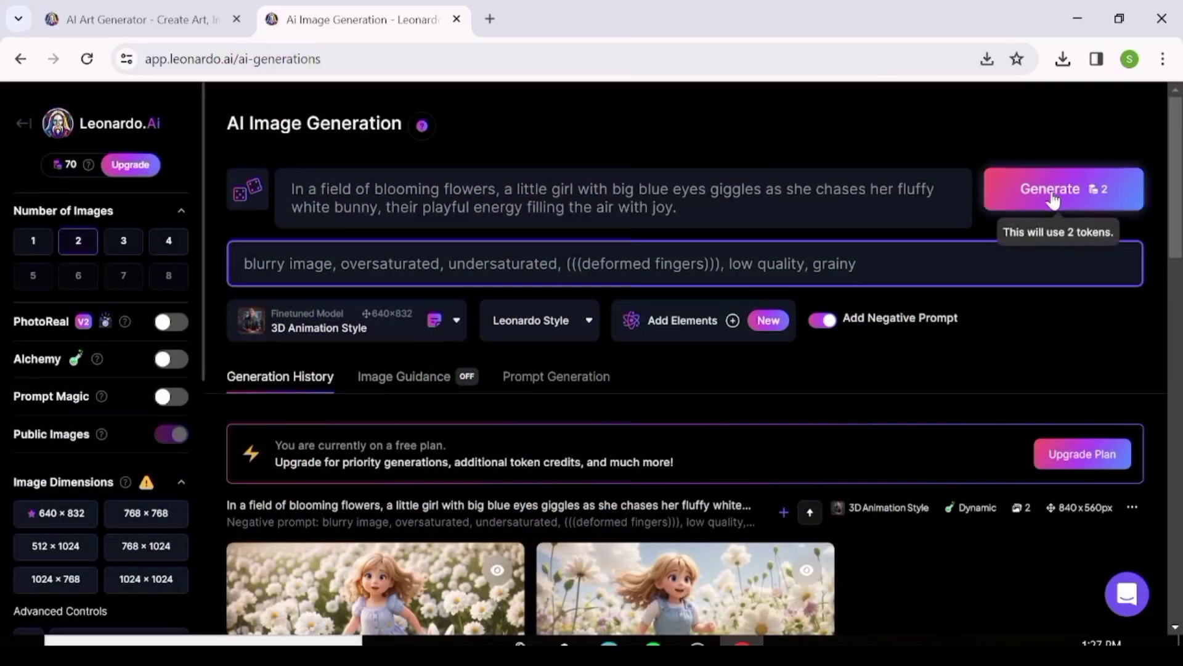
Generate two images from the girl-and-bunny prompt with Alchemy off and Leonardo Style, and set the guidance scale to 8.
click(1051, 189)
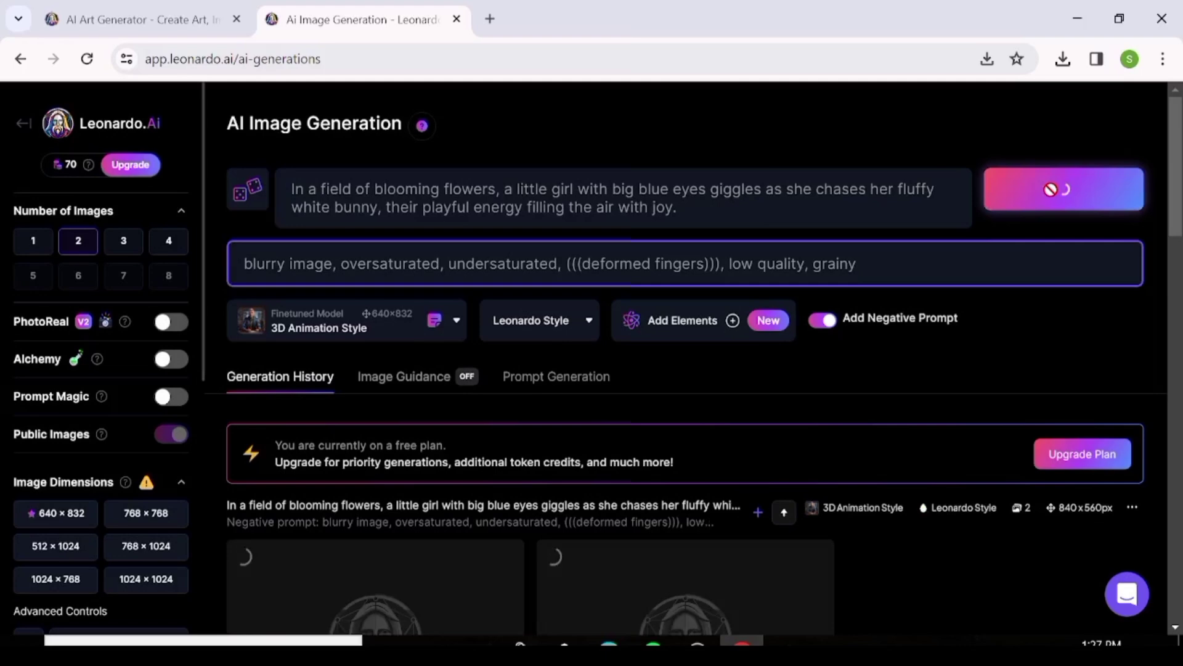
scroll(793, 389, down, 8)
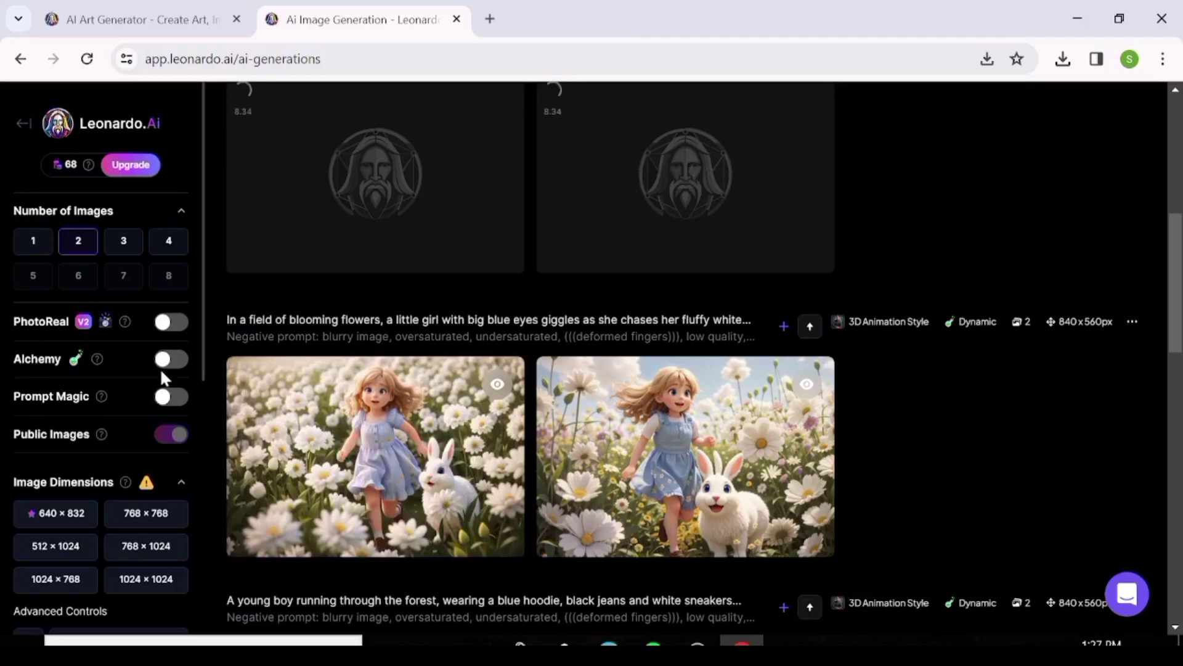
scroll(163, 377, down, 5)
drag(58, 493, 67, 494)
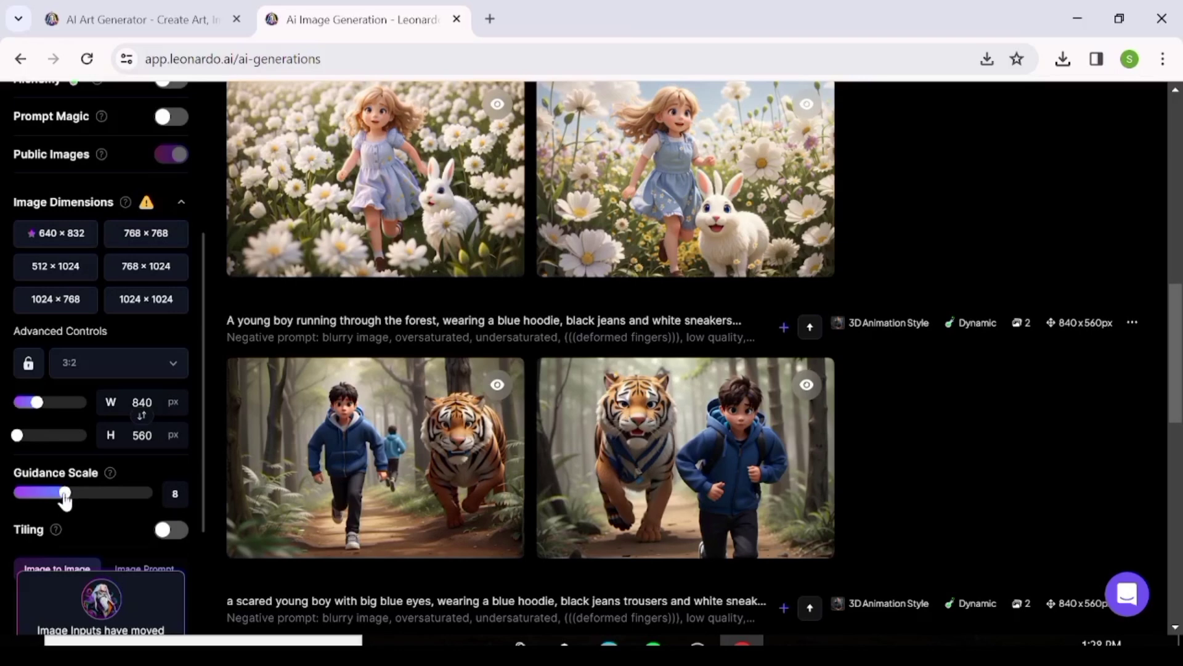
Compare the images generated without Alchemy with the earlier Alchemy images of the girl and bunny at enlarged size.
scroll(834, 435, up, 10)
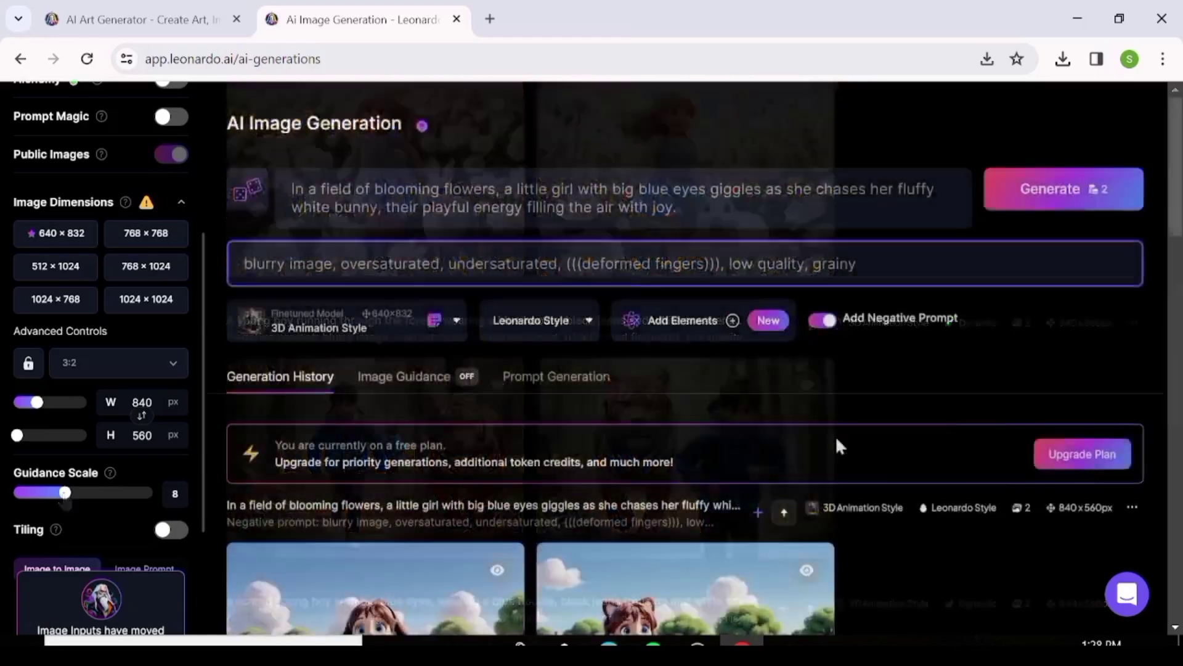
scroll(836, 435, down, 5)
scroll(837, 445, down, 1)
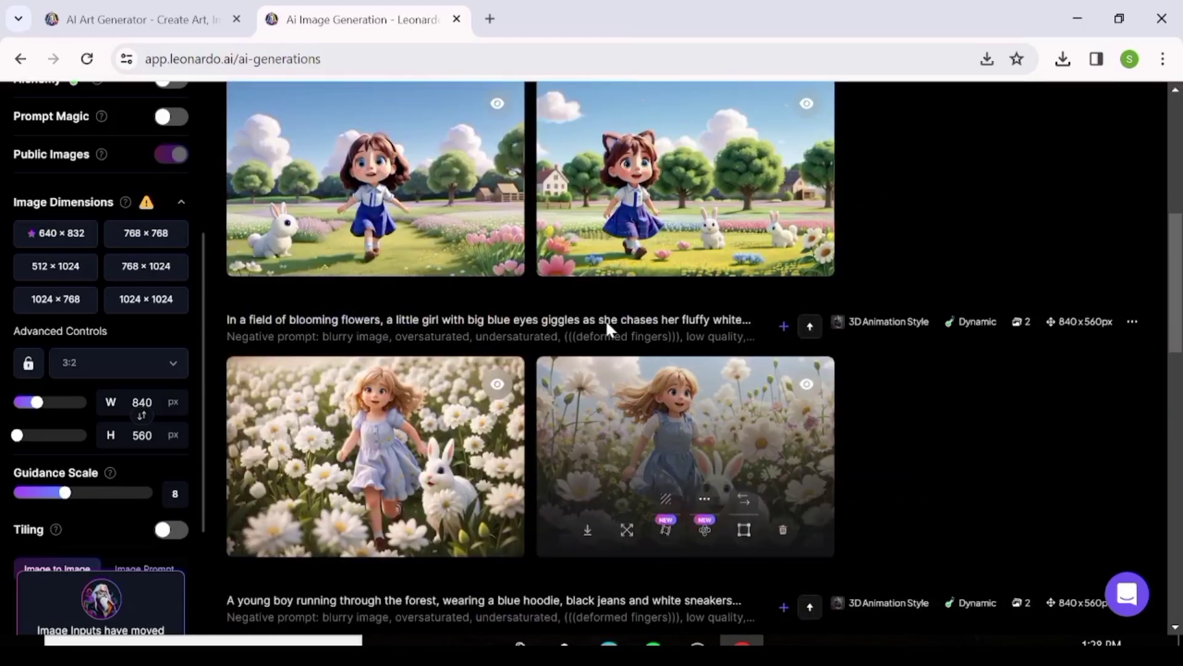
click(410, 168)
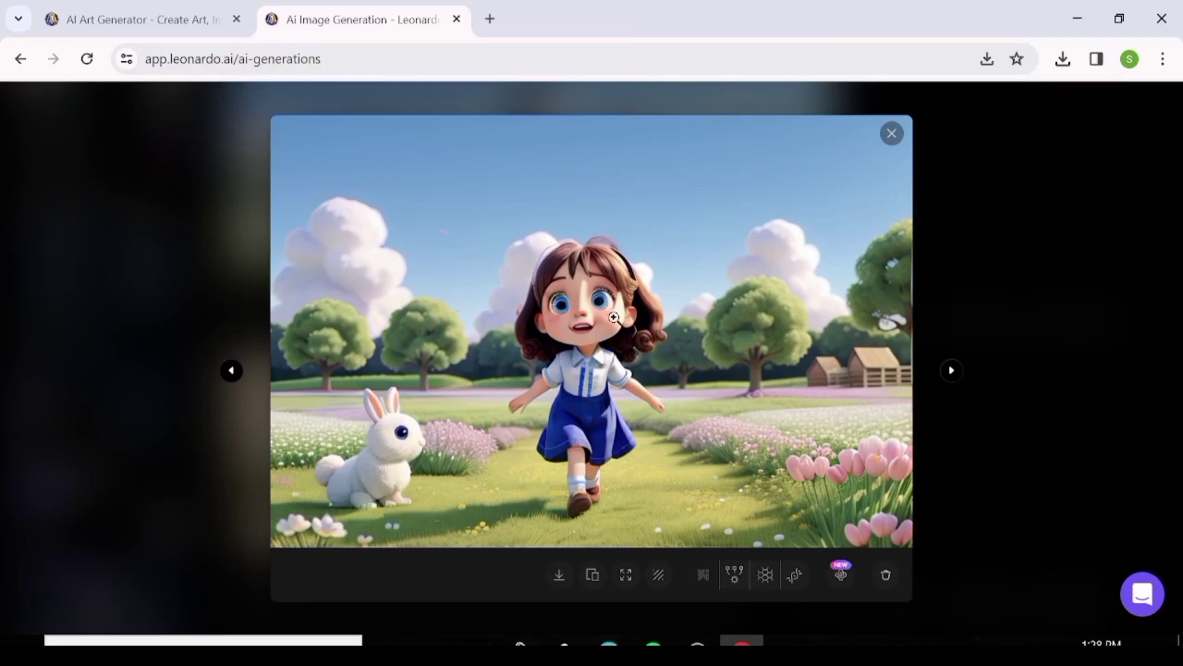
key(Right)
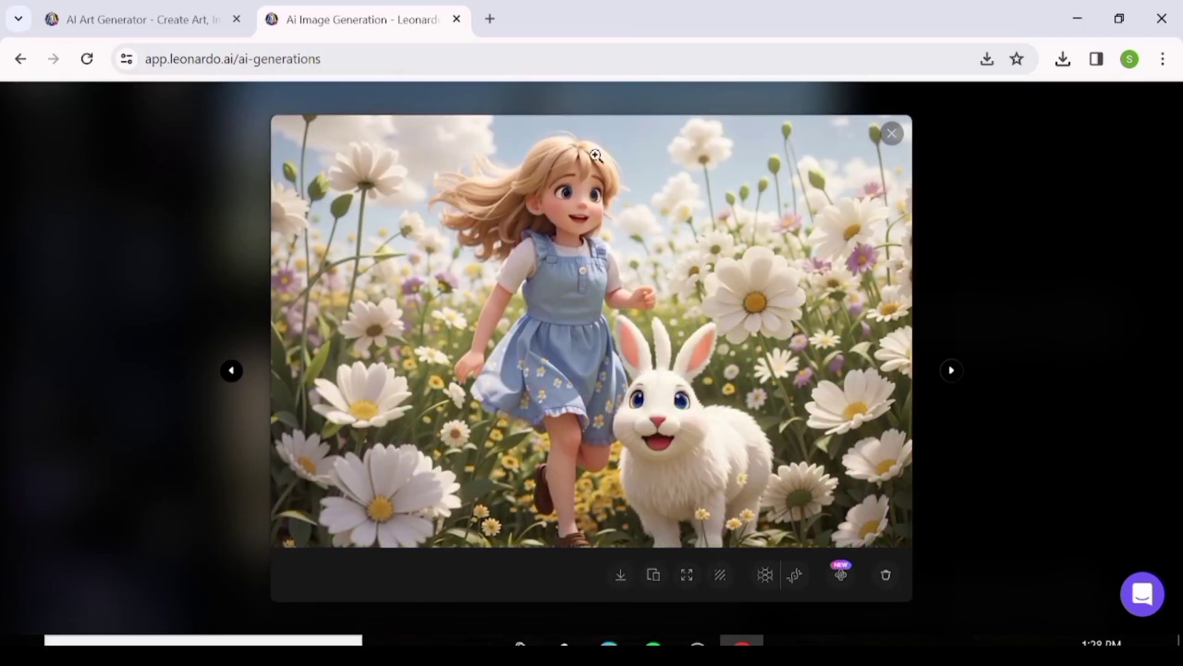
key(Escape)
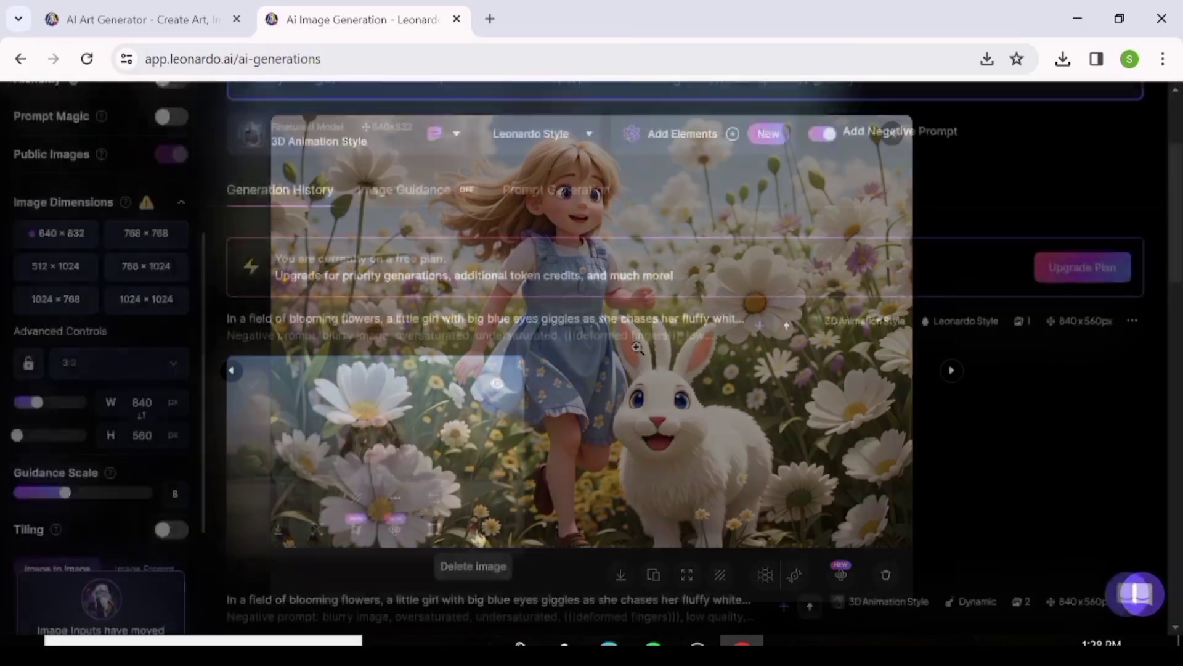
Delete the remaining image from the generation made without Alchemy.
click(475, 529)
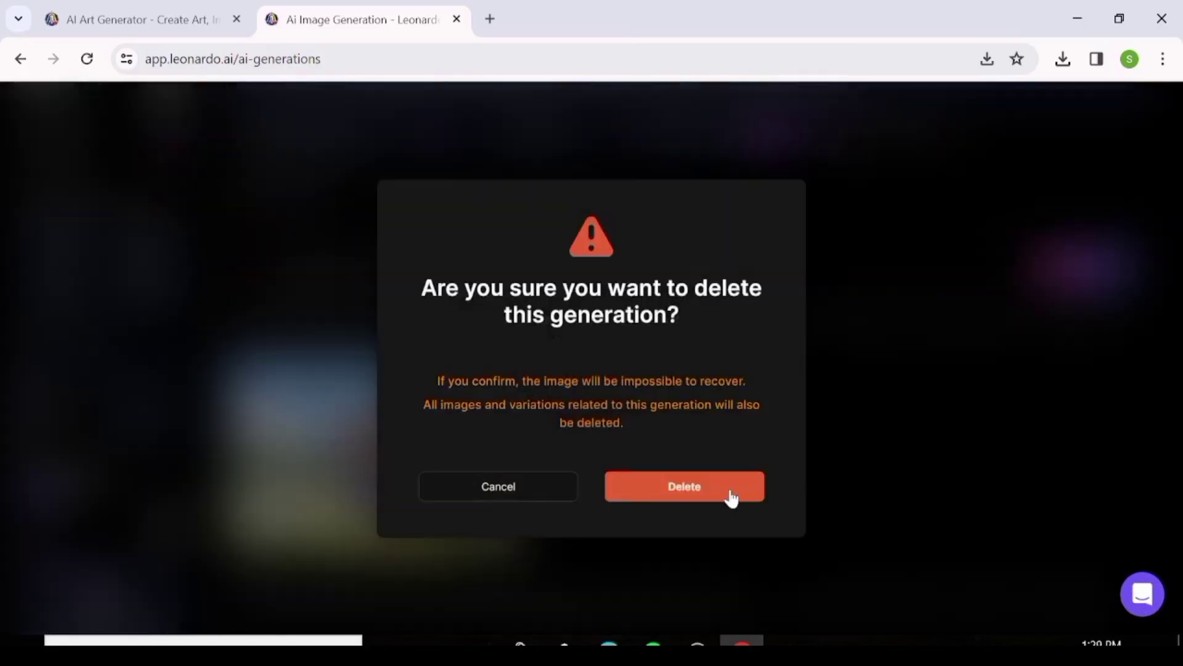
click(730, 487)
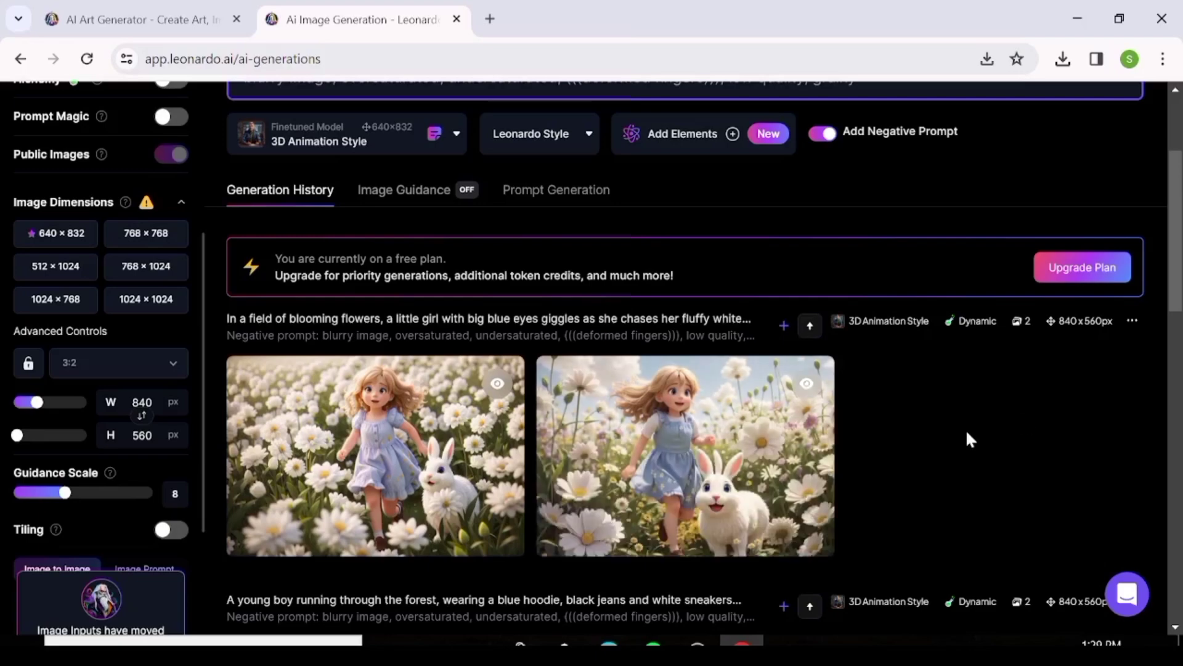
Open the Personal Feed and look through all of your own generated images.
click(95, 273)
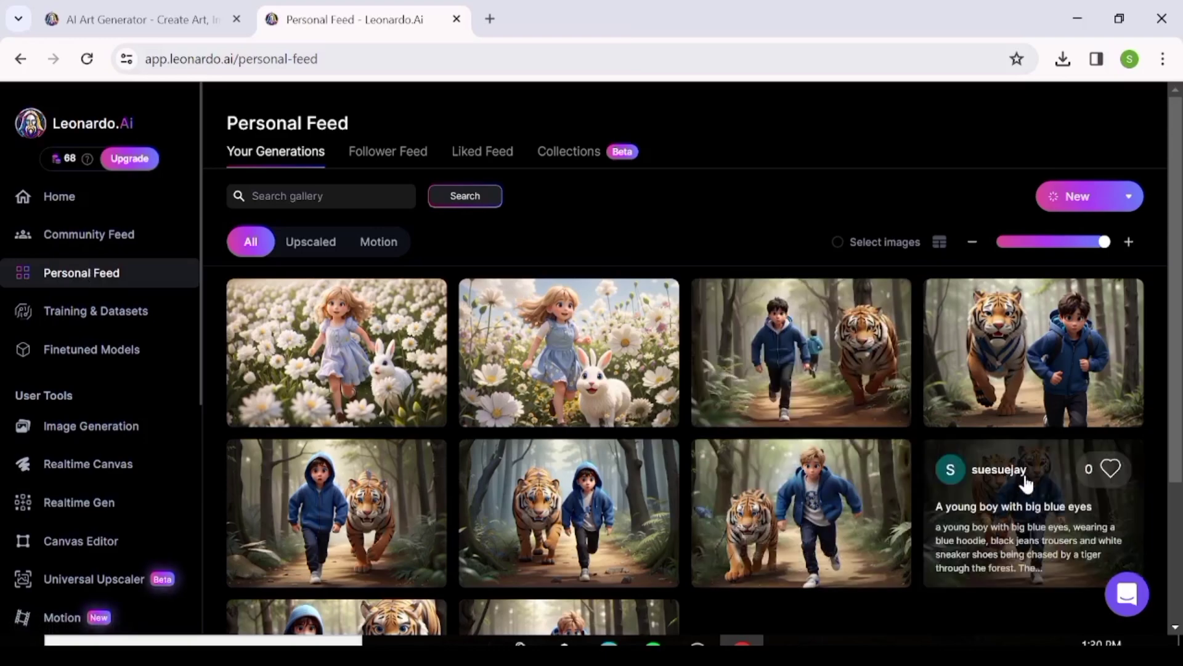
scroll(1025, 484, down, 3)
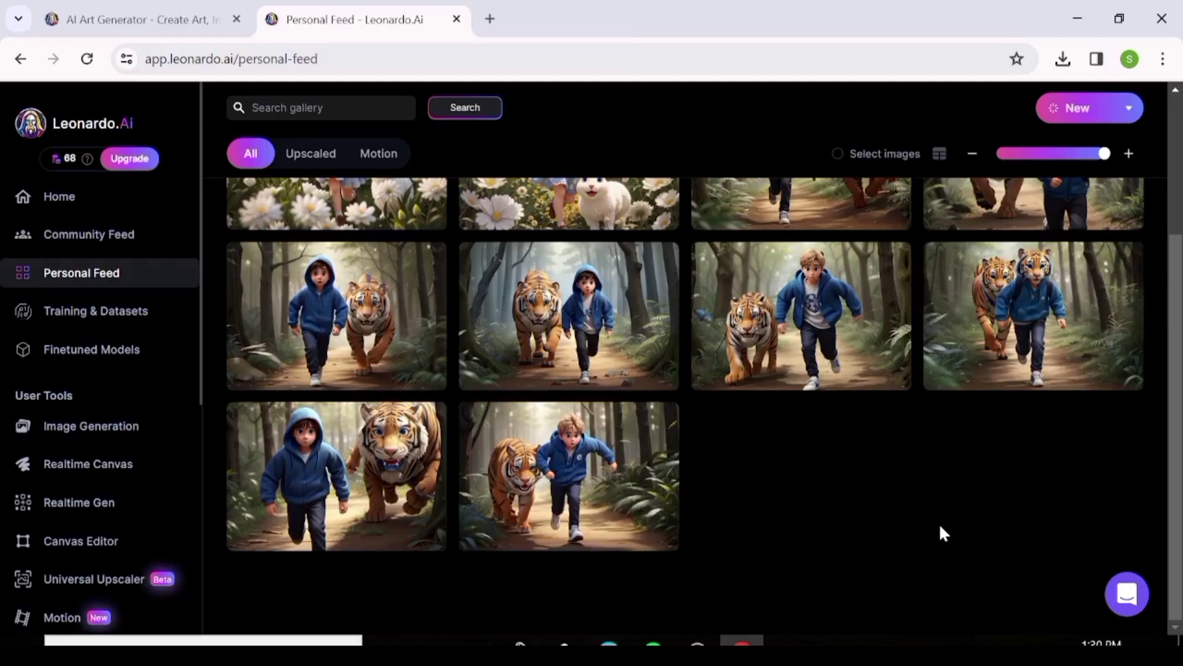
scroll(894, 535, up, 3)
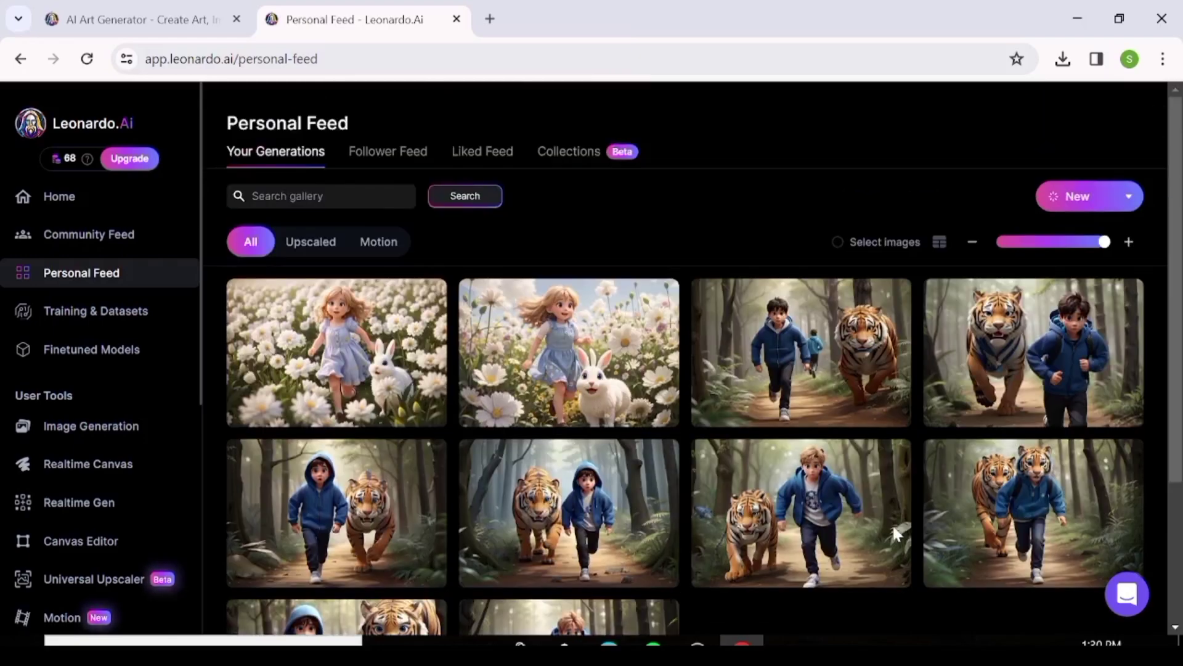